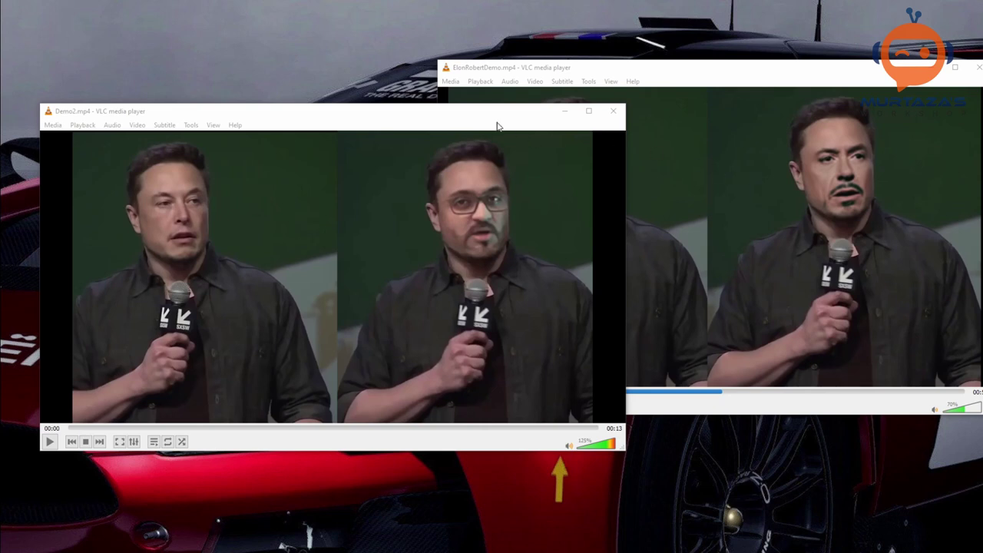
Reposition the Demo2.mp4 player window slightly higher, play its face-swap clip and pause it partway through
{"action": "mouse_move", "coordinate": [443, 114]}
{"action": "left_mouse_down"}
{"action": "mouse_move", "coordinate": [467, 137]}
{"action": "mouse_move", "coordinate": [442, 100]}
{"action": "left_mouse_up"}
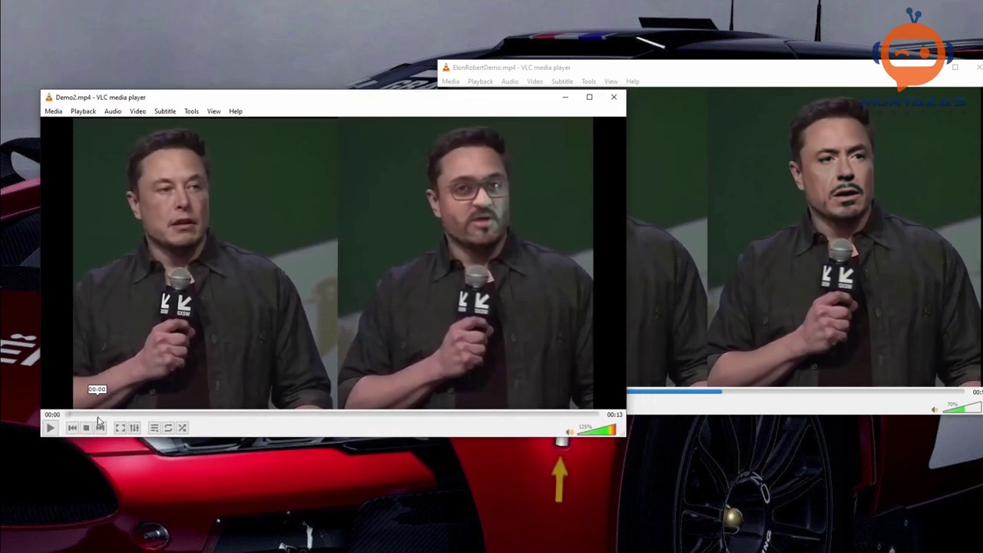
{"action": "left_click", "coordinate": [49, 430]}
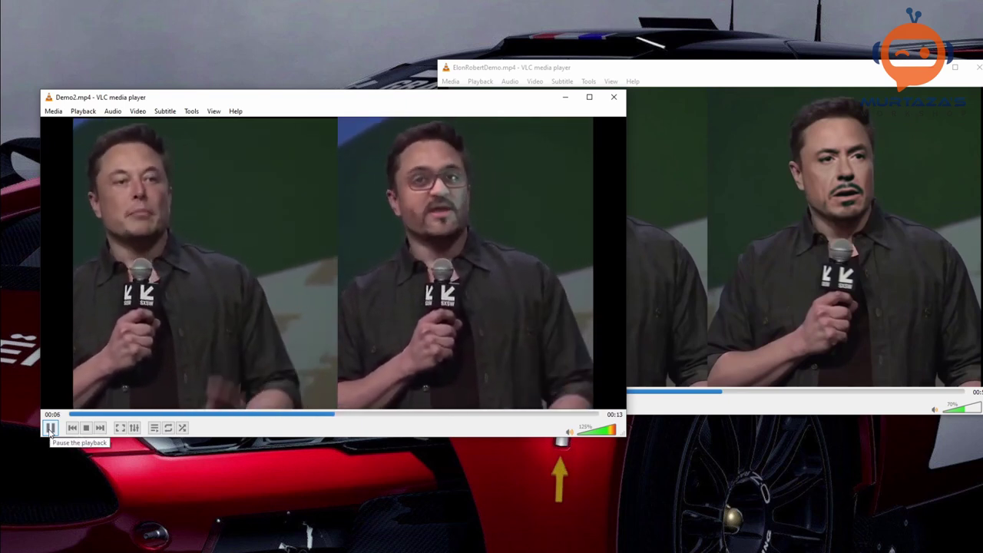
{"action": "left_click", "coordinate": [50, 429]}
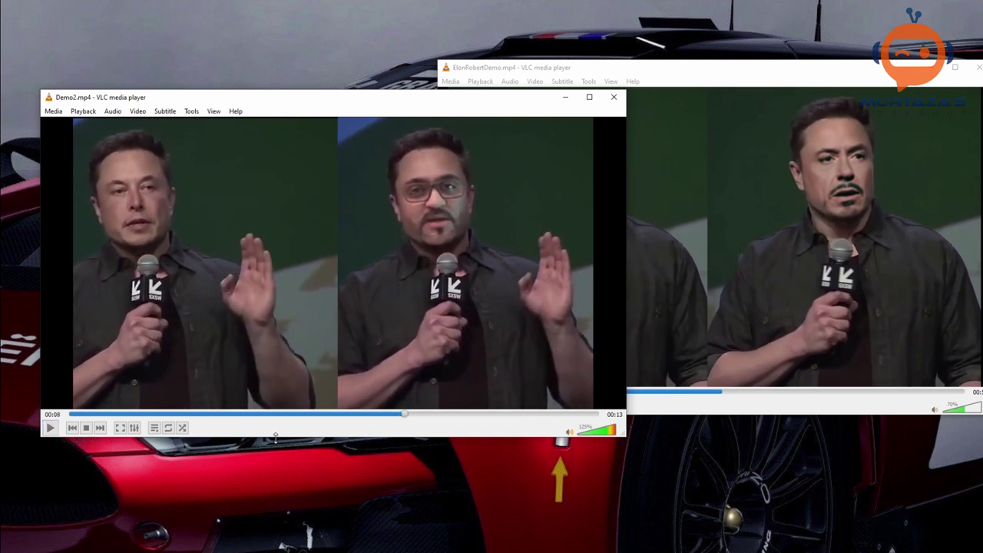
Bring the ElonRobertDemo.mp4 player window forward over the Demo2.mp4 window and play its clip
{"action": "left_click", "coordinate": [699, 273]}
{"action": "left_click_drag", "start_coordinate": [722, 77], "coordinate": [548, 126]}
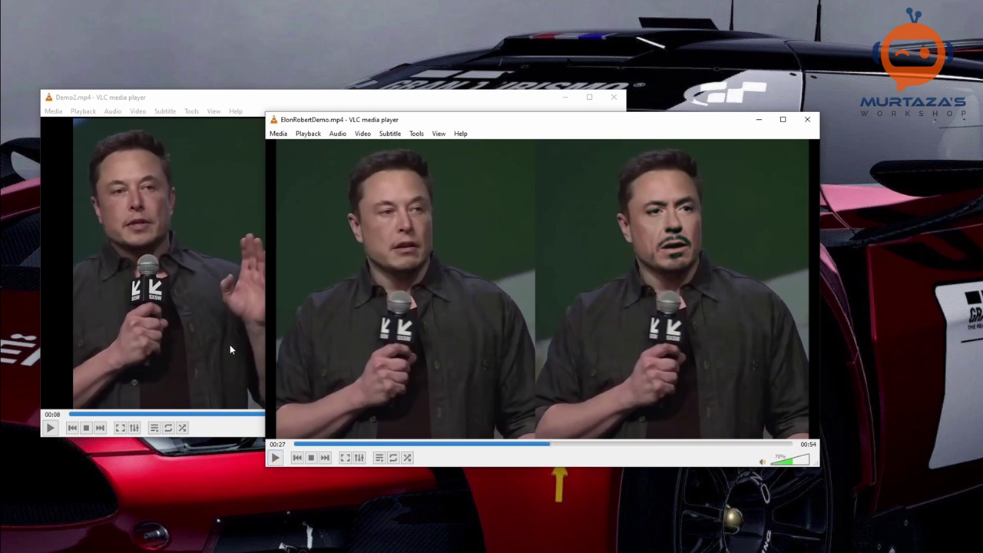
{"action": "left_click", "coordinate": [275, 457]}
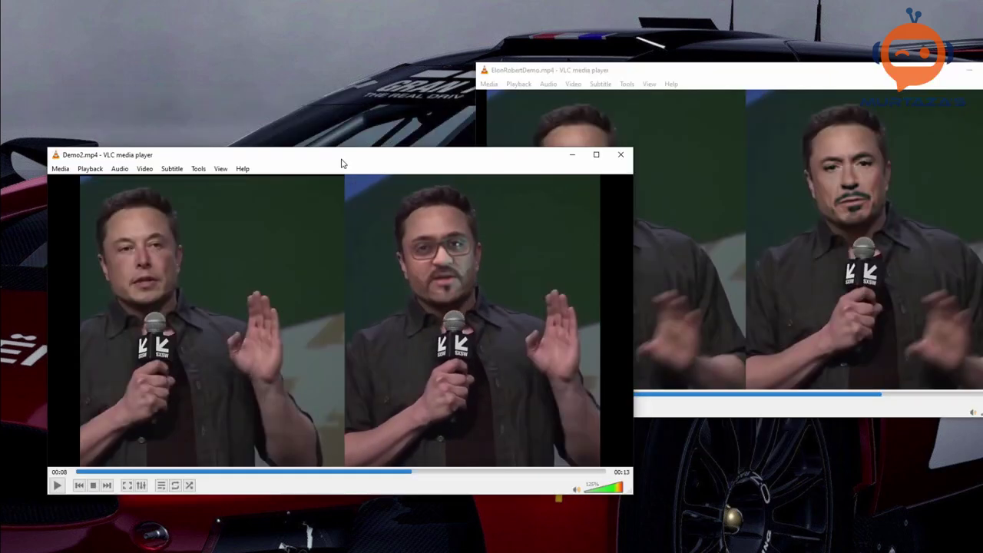
Rearrange the Demo2.mp4 and ElonRobertDemo.mp4 player windows on the desktop, and move the 2.png and 1.png image windows off the screen
{"action": "left_click_drag", "start_coordinate": [343, 164], "coordinate": [324, 90]}
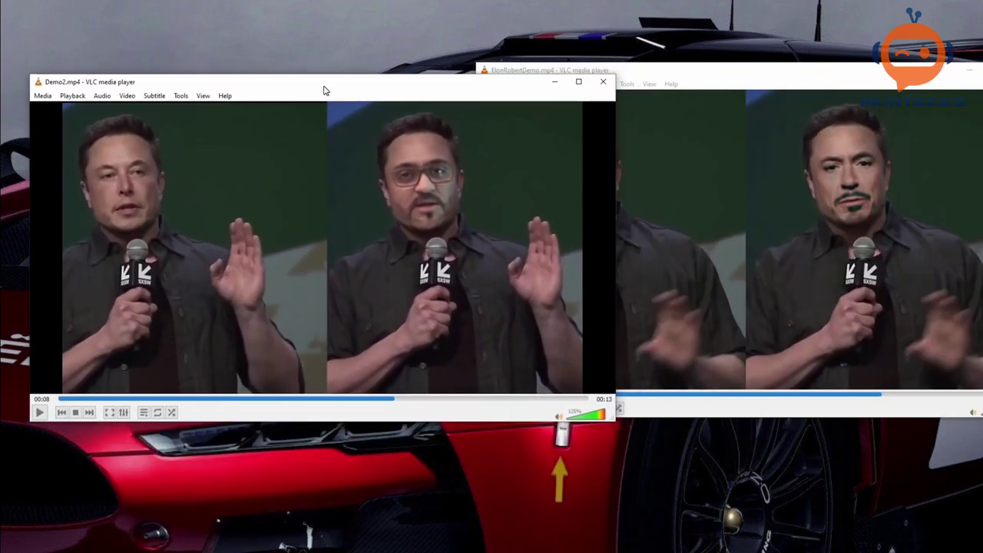
{"action": "left_click", "coordinate": [736, 269]}
{"action": "left_click_drag", "start_coordinate": [700, 72], "coordinate": [624, 172]}
{"action": "left_click", "coordinate": [256, 234]}
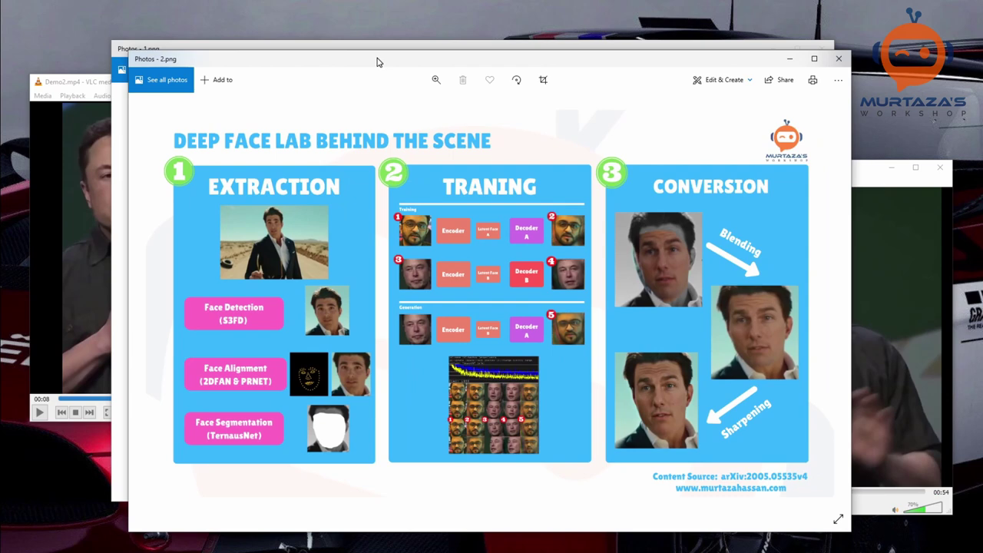
{"action": "left_click_drag", "start_coordinate": [378, 62], "coordinate": [0, 116]}
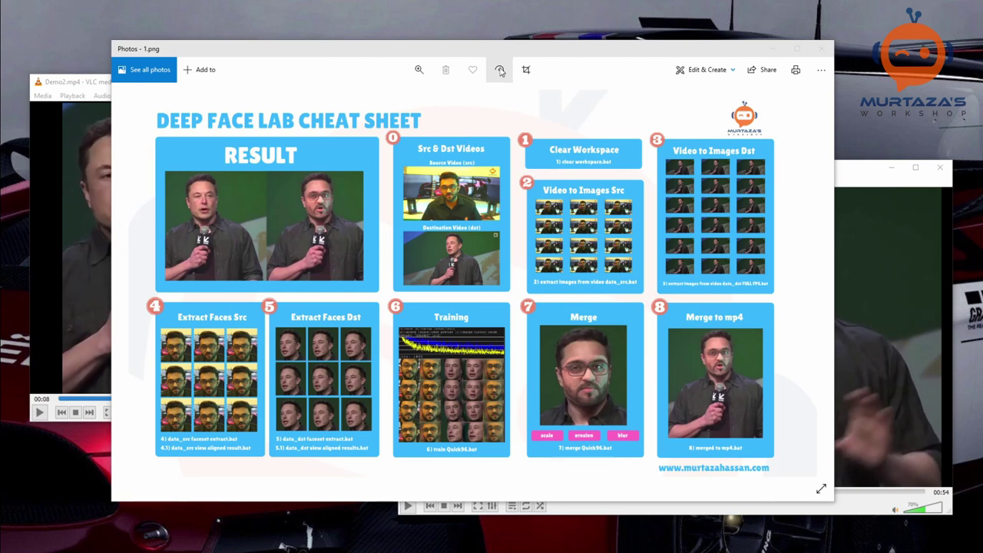
{"action": "left_click_drag", "start_coordinate": [510, 56], "coordinate": [0, 154]}
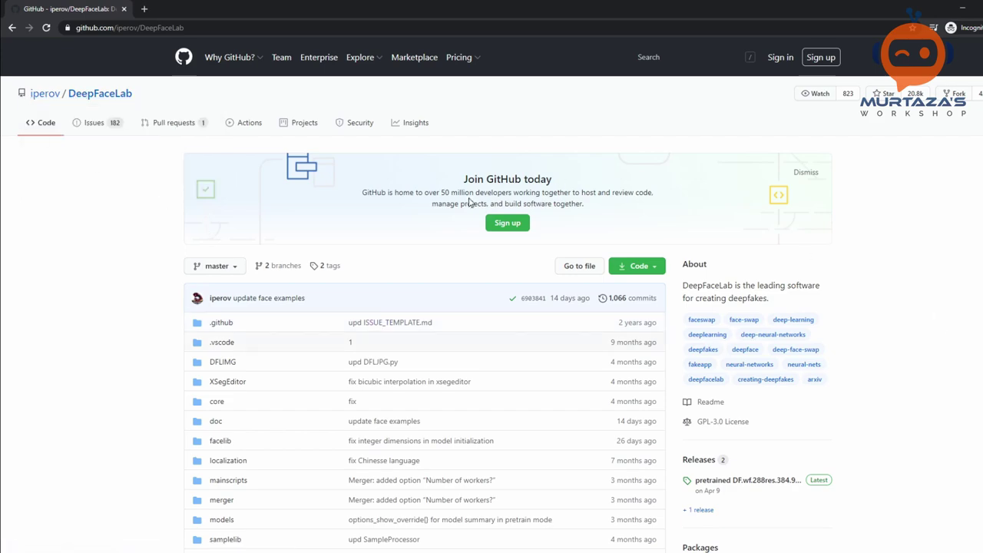
Look through the DeepFaceLab README for its face replacement, de-aging and head replacement examples and the native resolution progress timeline
{"action": "scroll", "coordinate": [470, 202], "scroll_direction": "down", "scroll_amount": 6}
{"action": "scroll", "coordinate": [470, 202], "scroll_direction": "down", "scroll_amount": 3}
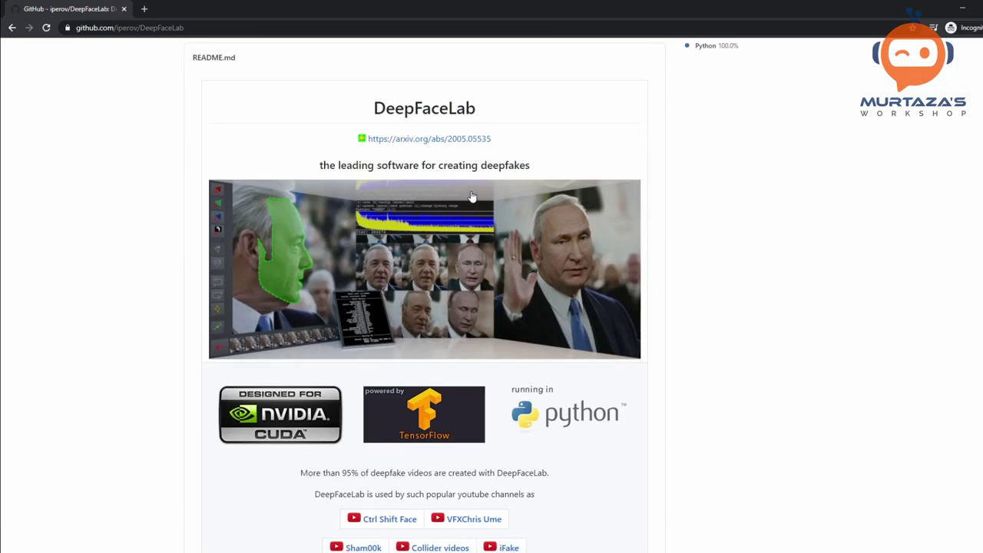
{"action": "scroll", "coordinate": [358, 246], "scroll_direction": "down", "scroll_amount": 4}
{"action": "scroll", "coordinate": [358, 246], "scroll_direction": "down", "scroll_amount": 3}
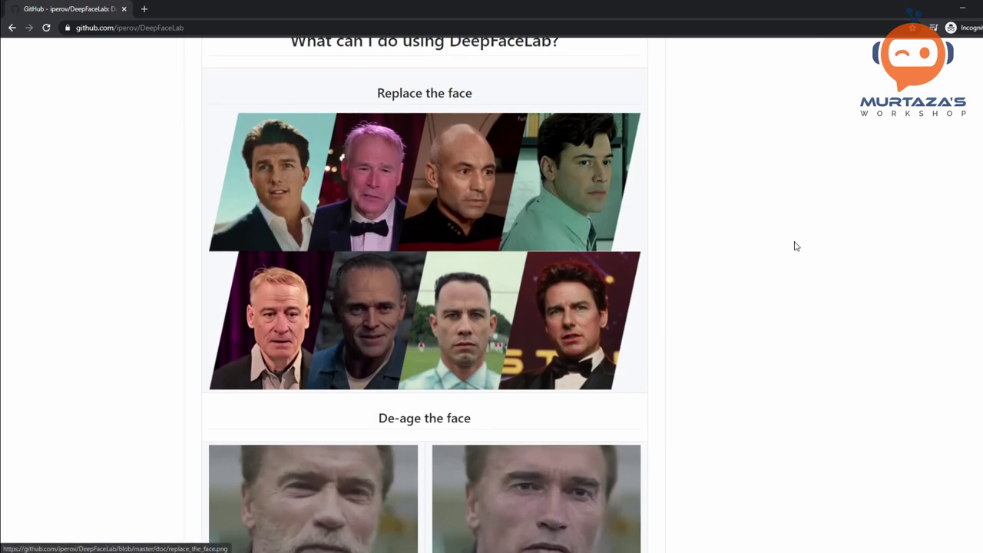
{"action": "scroll", "coordinate": [358, 223], "scroll_direction": "down", "scroll_amount": 3}
{"action": "scroll", "coordinate": [526, 274], "scroll_direction": "down", "scroll_amount": 12}
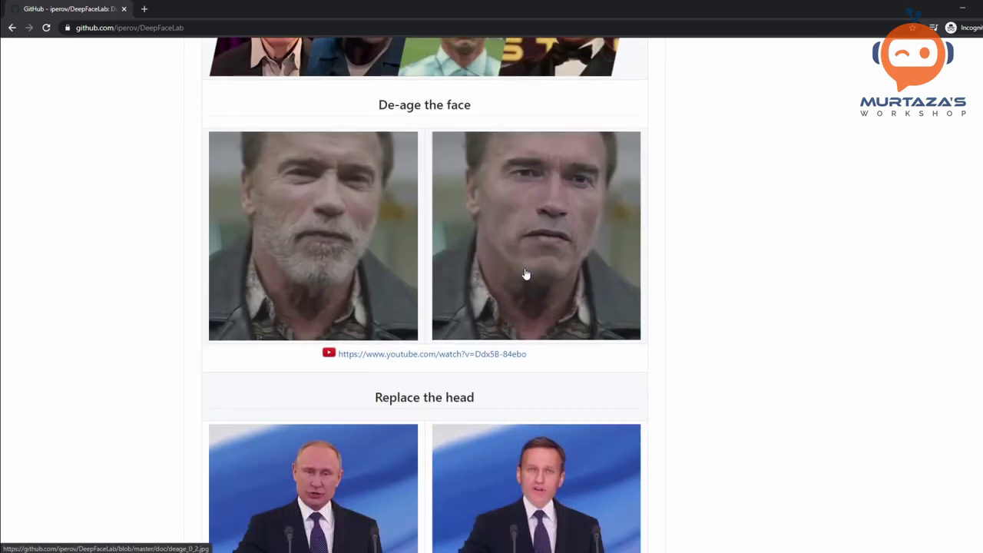
{"action": "scroll", "coordinate": [526, 274], "scroll_direction": "down", "scroll_amount": 1}
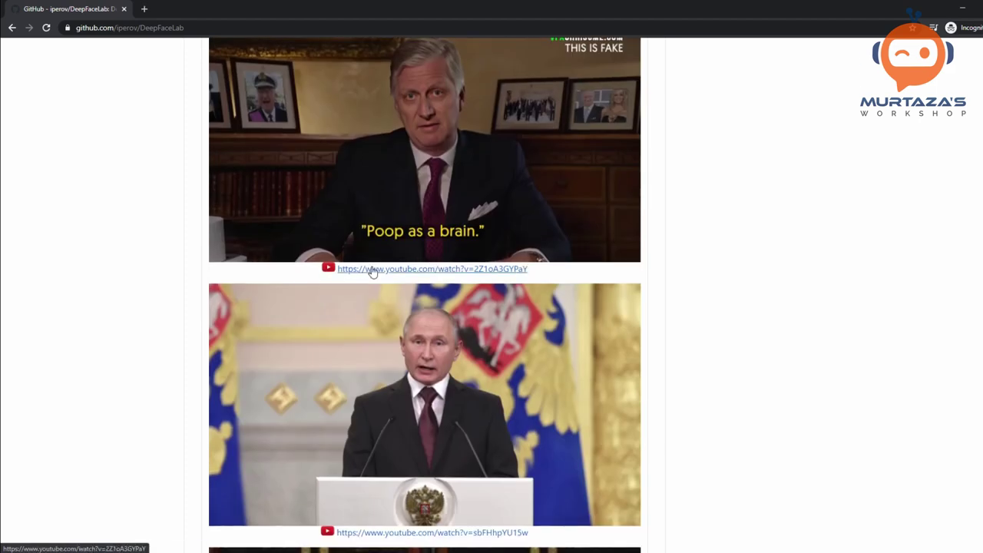
{"action": "scroll", "coordinate": [384, 277], "scroll_direction": "down", "scroll_amount": 8}
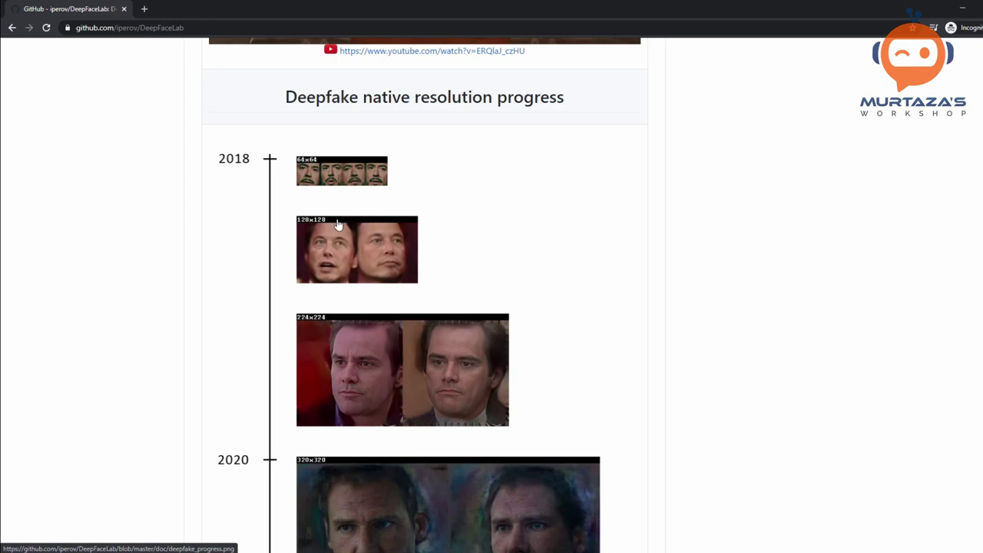
{"action": "scroll", "coordinate": [339, 151], "scroll_direction": "down", "scroll_amount": 2}
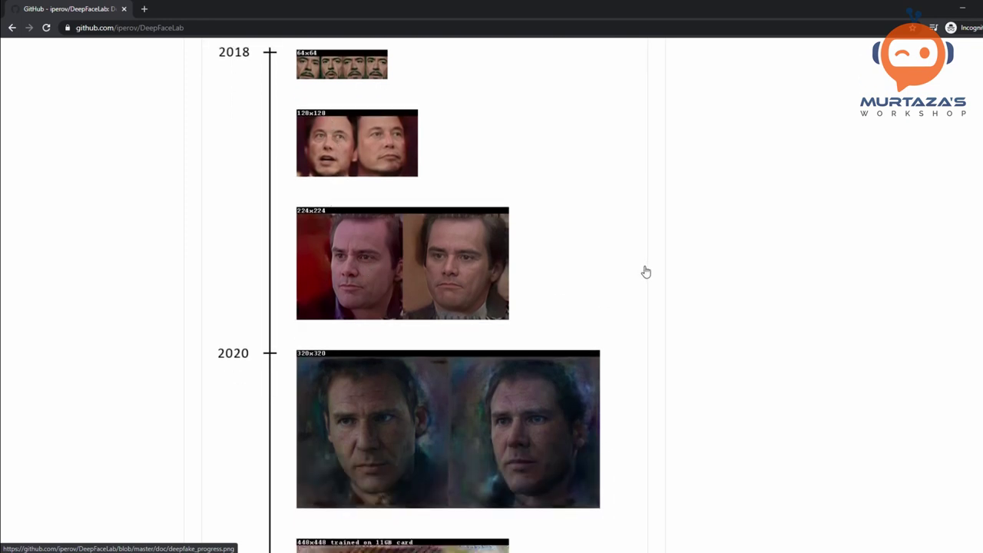
{"action": "scroll", "coordinate": [395, 374], "scroll_direction": "down", "scroll_amount": 3}
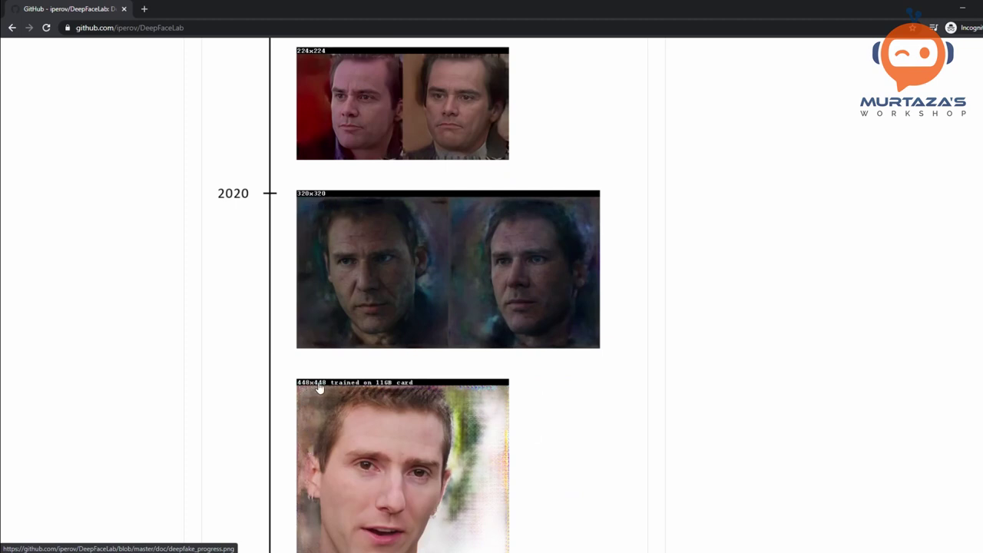
{"action": "scroll", "coordinate": [699, 368], "scroll_direction": "down", "scroll_amount": 5}
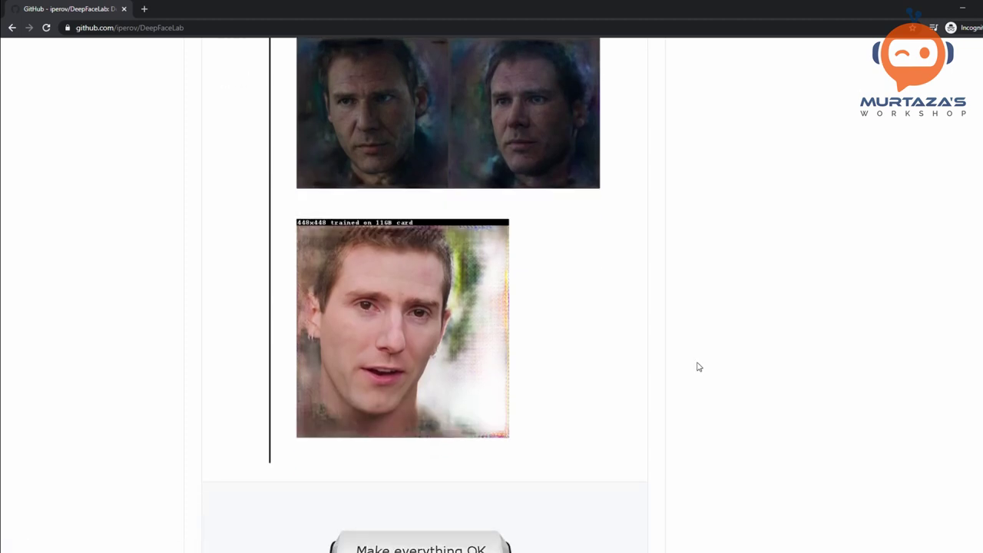
{"action": "scroll", "coordinate": [699, 367], "scroll_direction": "up", "scroll_amount": 15}
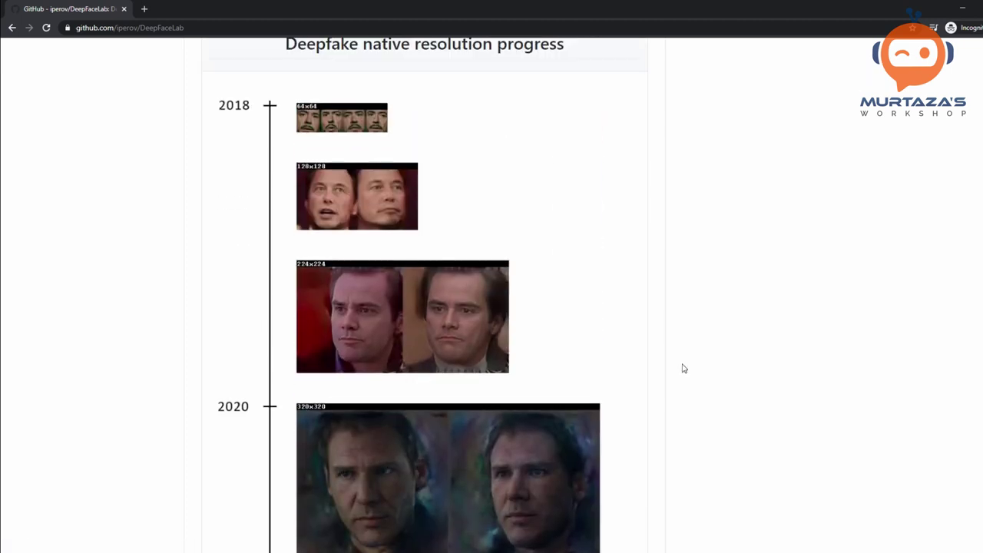
Examine the DeepFaceLab repository's file list and releases, and the README introduction with its supported technologies and channels
{"action": "scroll", "coordinate": [942, 320], "scroll_direction": "down", "scroll_amount": 1}
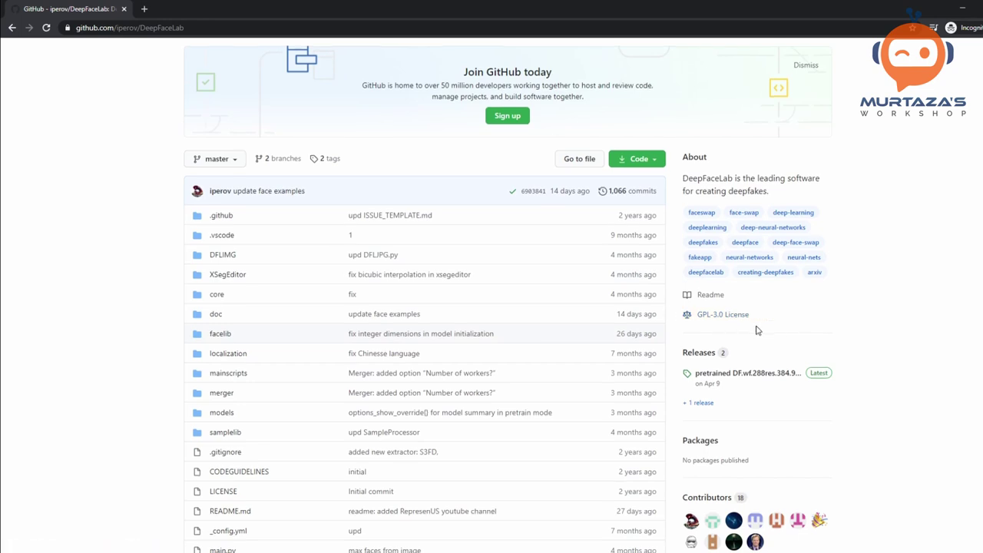
{"action": "scroll", "coordinate": [758, 329], "scroll_direction": "down", "scroll_amount": 1}
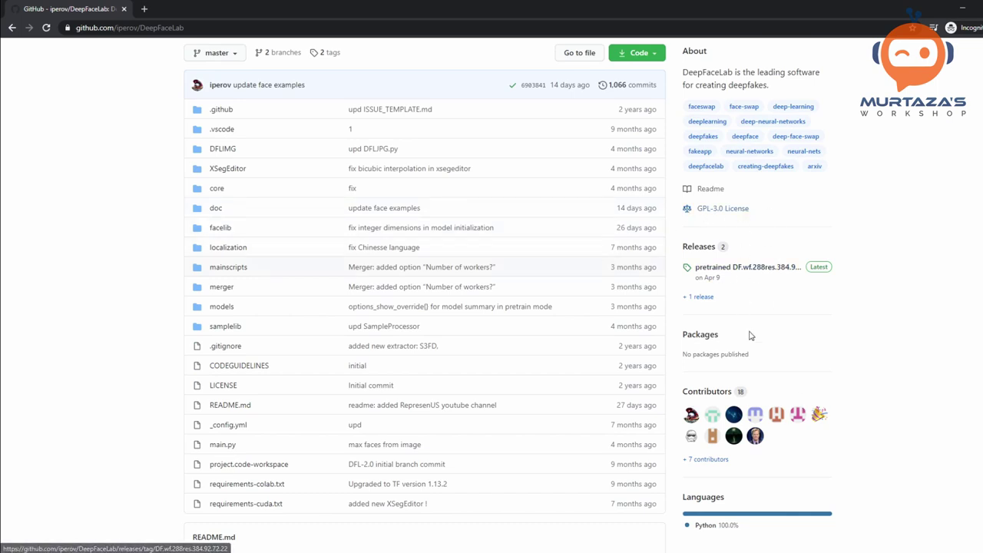
{"action": "scroll", "coordinate": [970, 418], "scroll_direction": "up", "scroll_amount": 1}
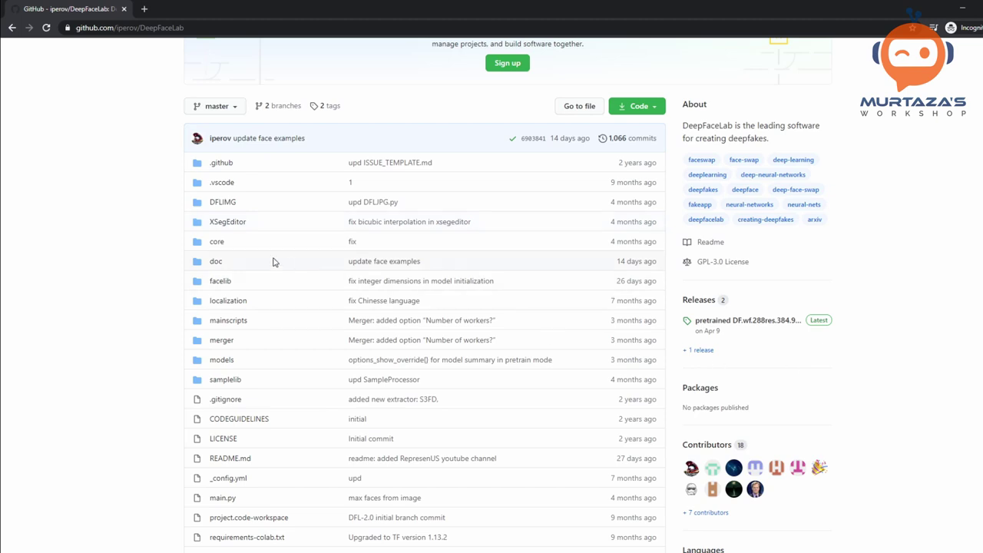
{"action": "scroll", "coordinate": [273, 262], "scroll_direction": "down", "scroll_amount": 6}
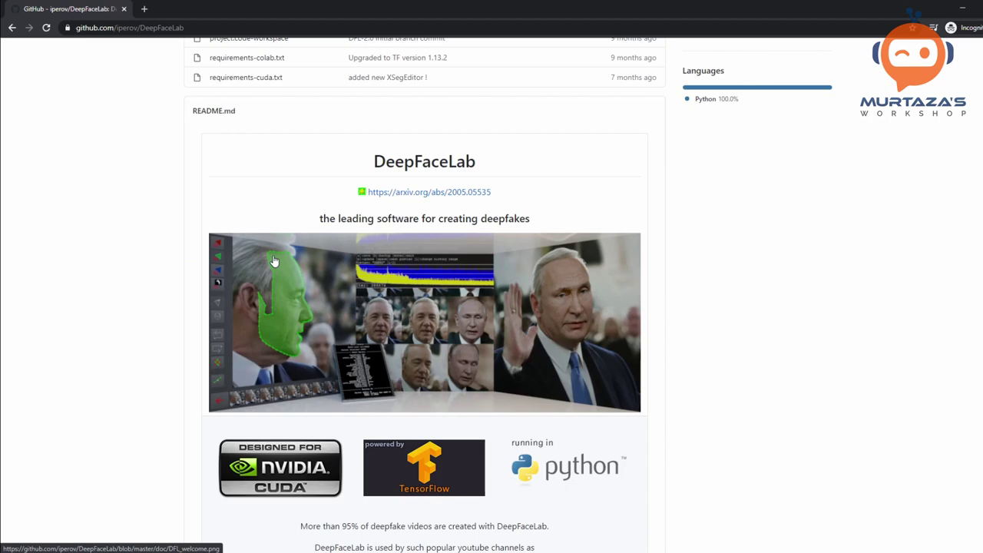
{"action": "scroll", "coordinate": [274, 260], "scroll_direction": "down", "scroll_amount": 3}
{"action": "scroll", "coordinate": [435, 265], "scroll_direction": "up", "scroll_amount": 4}
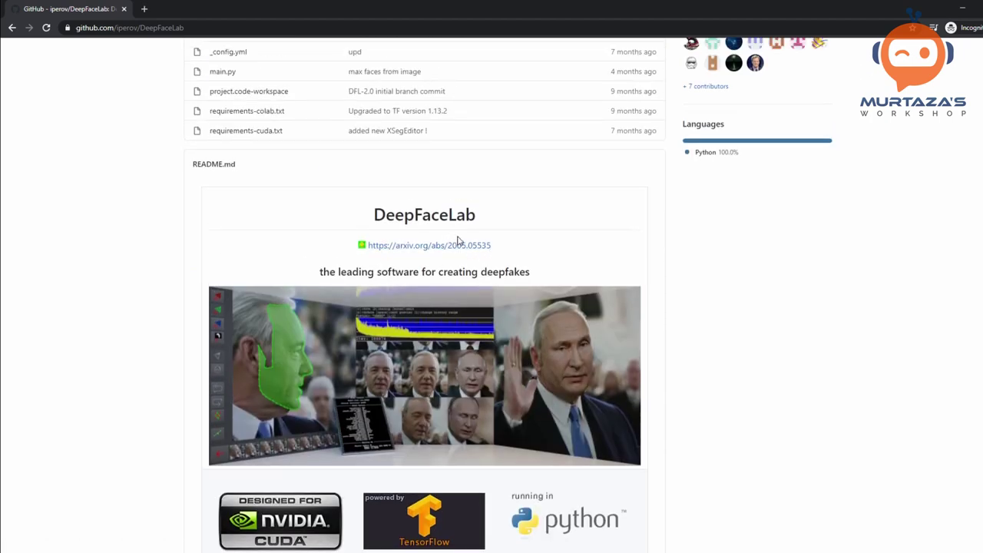
{"action": "scroll", "coordinate": [432, 251], "scroll_direction": "down", "scroll_amount": 5}
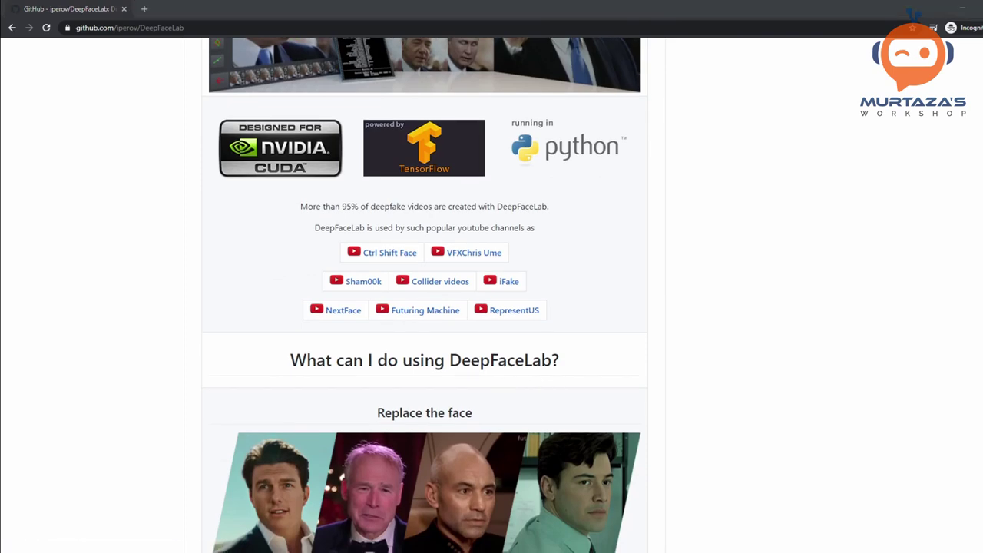
Switch to the browser window with the Deep Fakes course page and review the course overview and its lesson topics
{"action": "key", "text": "alt+Tab"}
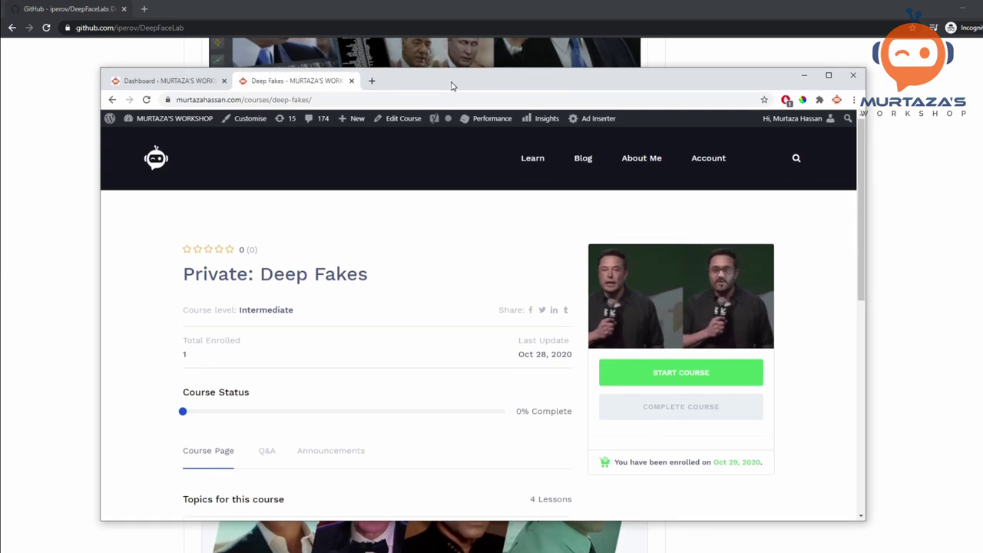
{"action": "scroll", "coordinate": [576, 365], "scroll_direction": "down", "scroll_amount": 2}
{"action": "scroll", "coordinate": [498, 389], "scroll_direction": "down", "scroll_amount": 1}
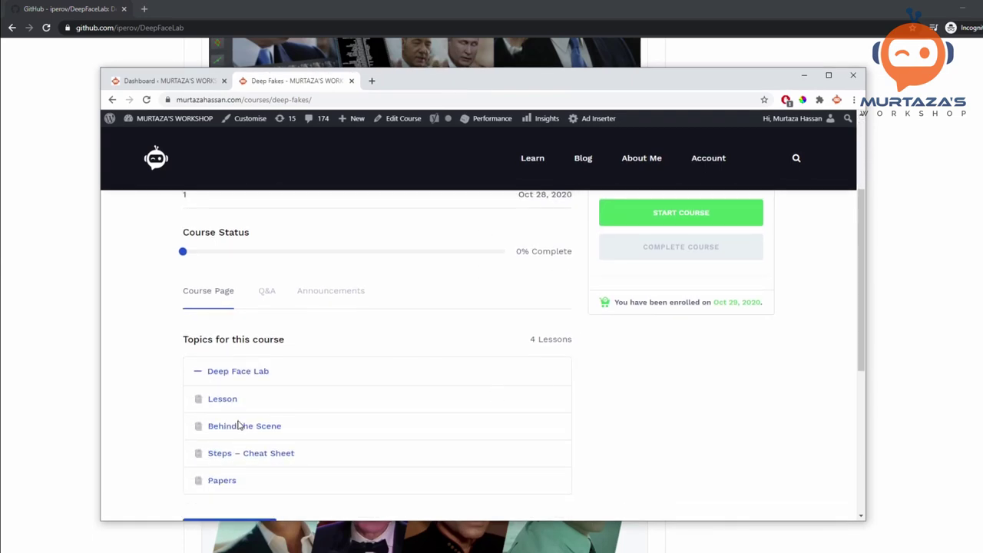
{"action": "scroll", "coordinate": [235, 438], "scroll_direction": "down", "scroll_amount": 1}
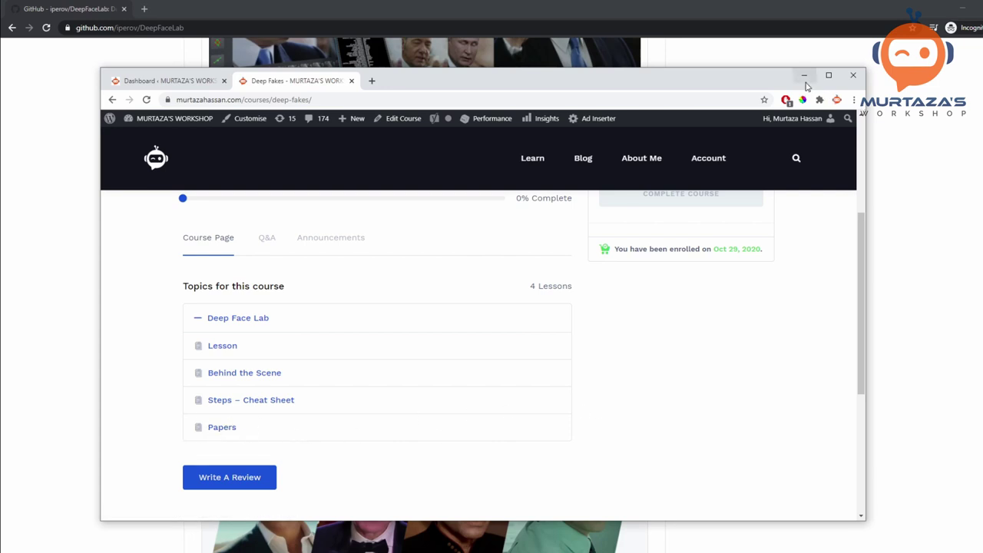
{"action": "scroll", "coordinate": [688, 333], "scroll_direction": "up", "scroll_amount": 3}
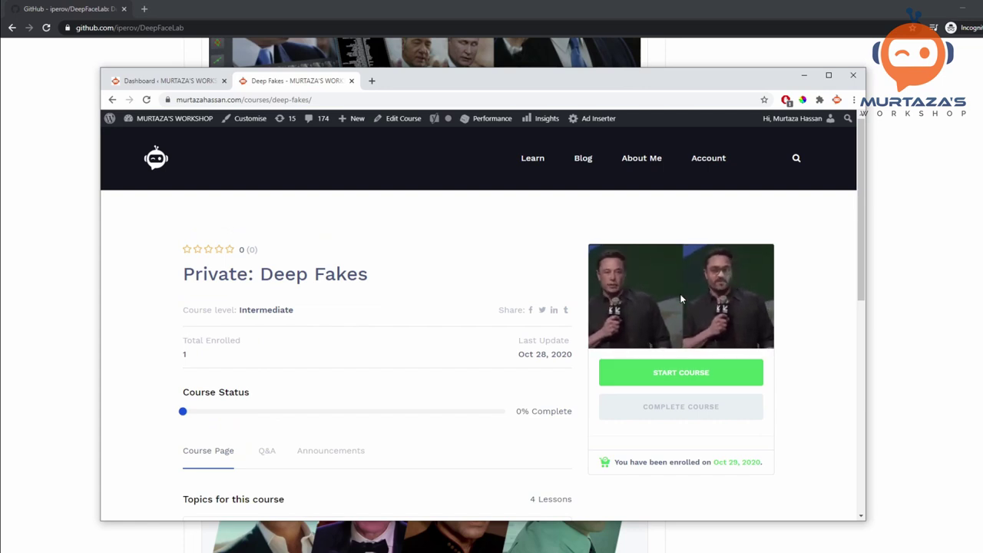
{"action": "scroll", "coordinate": [272, 454], "scroll_direction": "down", "scroll_amount": 2}
{"action": "scroll", "coordinate": [327, 434], "scroll_direction": "down", "scroll_amount": 1}
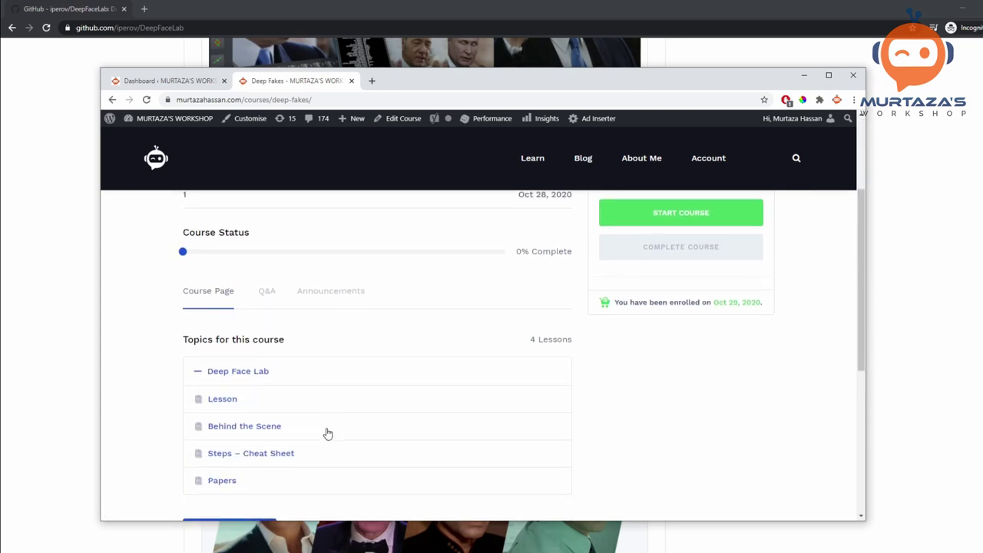
{"action": "scroll", "coordinate": [505, 439], "scroll_direction": "up", "scroll_amount": 3}
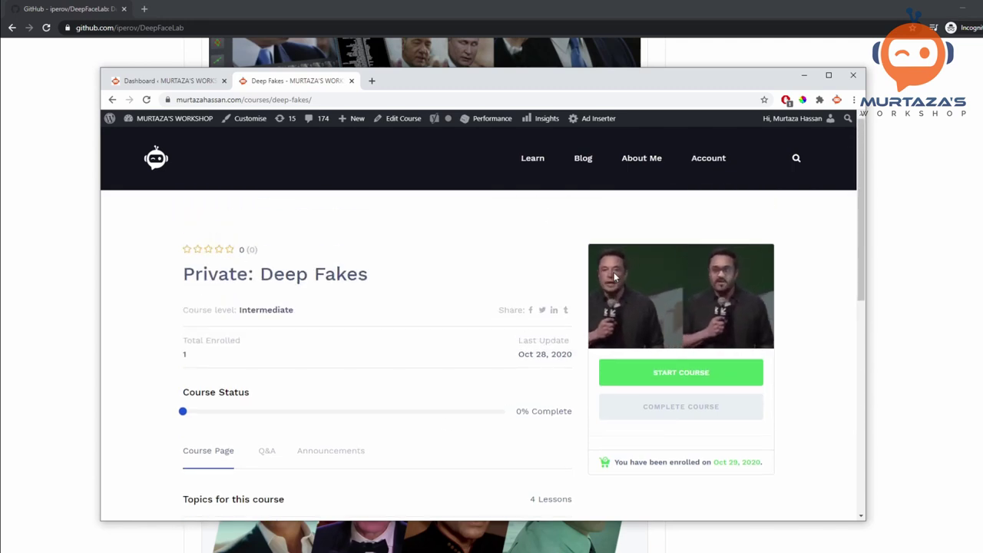
{"action": "scroll", "coordinate": [710, 307], "scroll_direction": "down", "scroll_amount": 1}
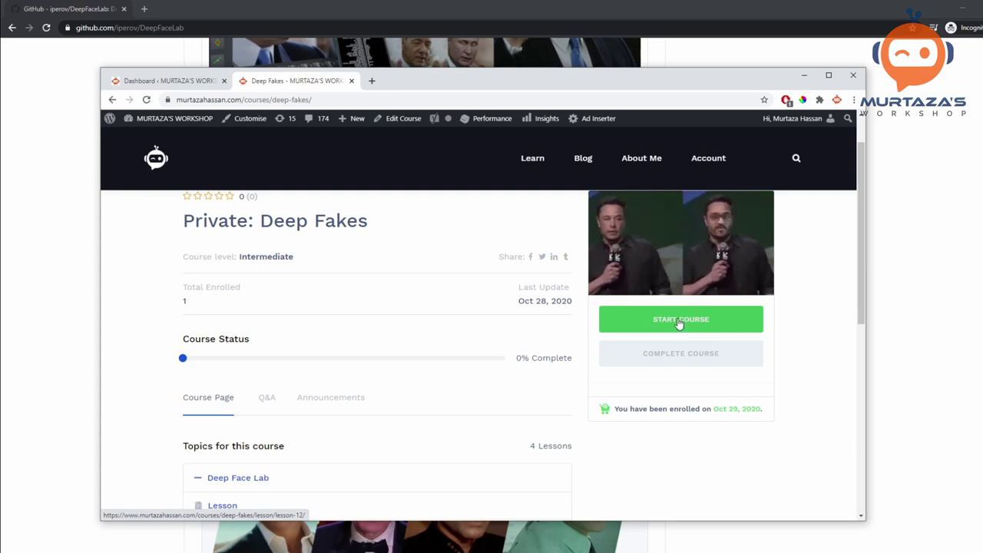
Start the Deep Fakes course and view its Behind the Scene and Steps – Cheat Sheet lessons
{"action": "left_click", "coordinate": [708, 346]}
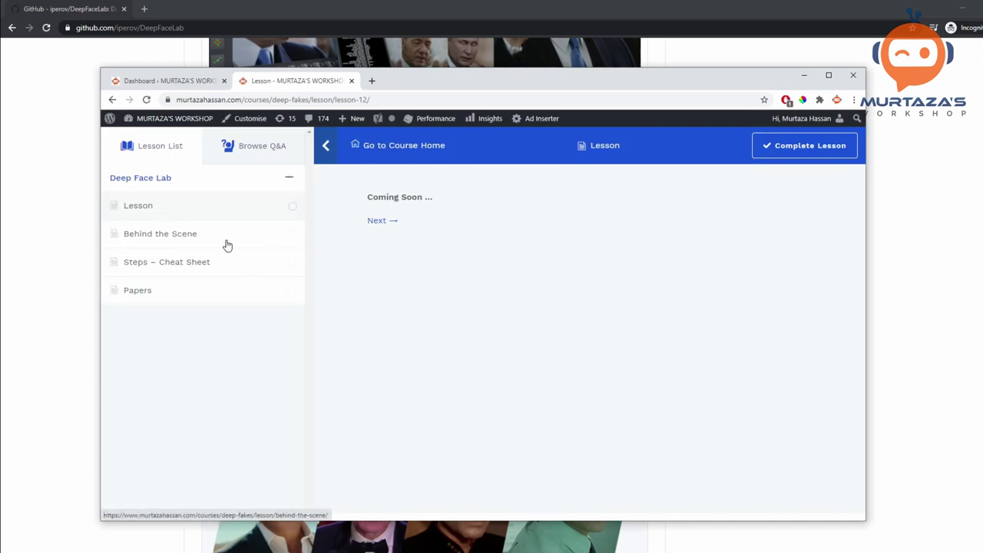
{"action": "left_click", "coordinate": [184, 241]}
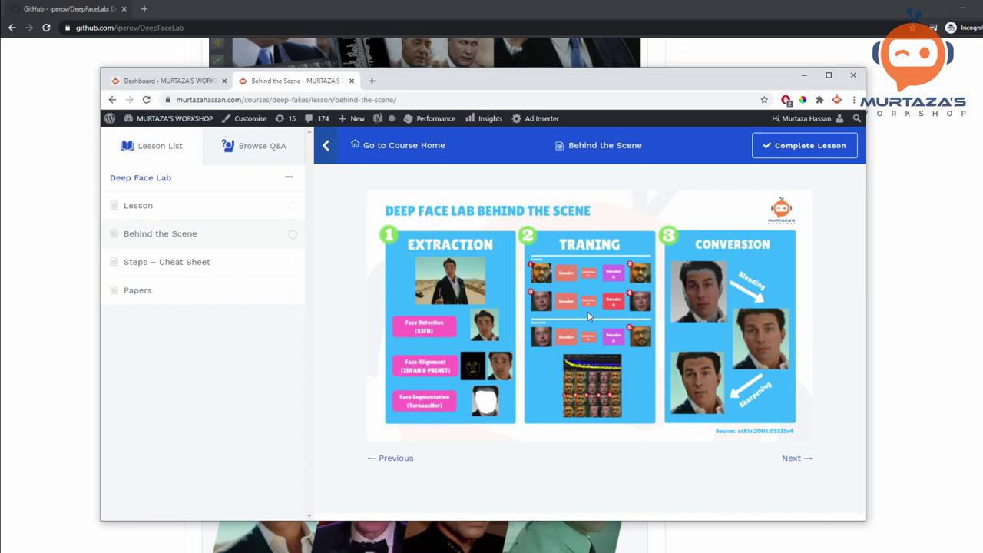
{"action": "left_click", "coordinate": [138, 270]}
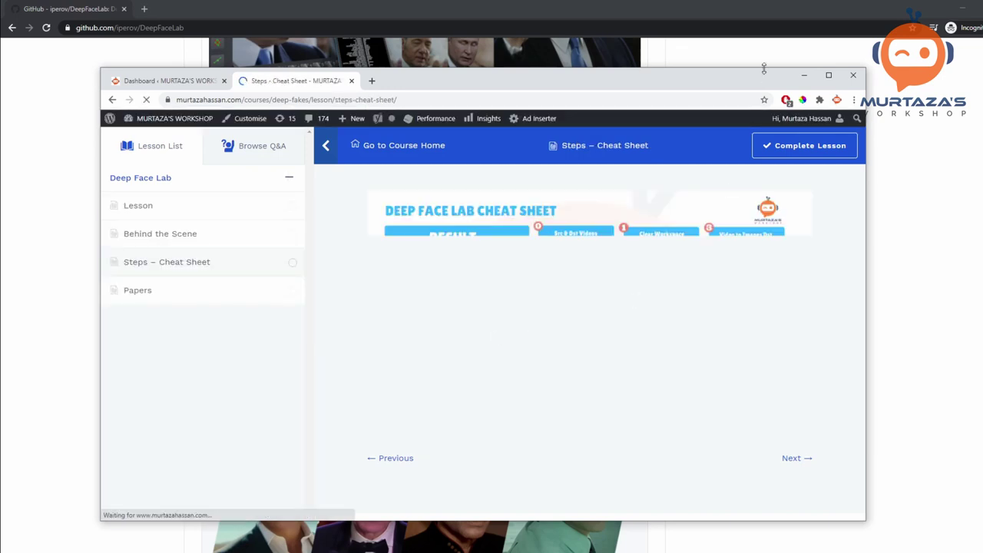
{"action": "mouse_move", "coordinate": [765, 84]}
{"action": "left_mouse_down"}
{"action": "mouse_move", "coordinate": [770, 116]}
{"action": "mouse_move", "coordinate": [744, 104]}
{"action": "mouse_move", "coordinate": [781, 90]}
{"action": "left_mouse_up"}
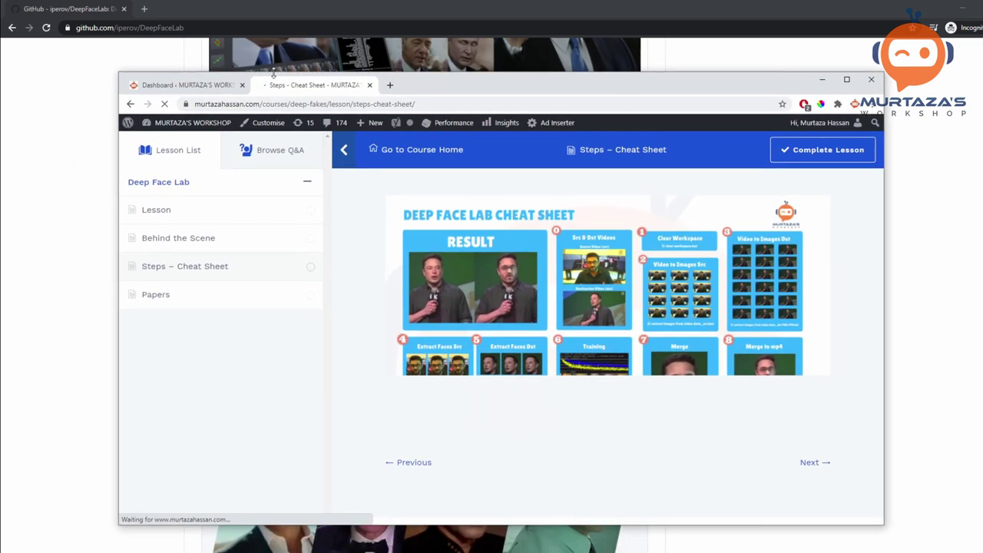
Put the course window away and look through the DeepFaceLab README's examples down to its download links and guides
{"action": "left_click", "coordinate": [196, 104]}
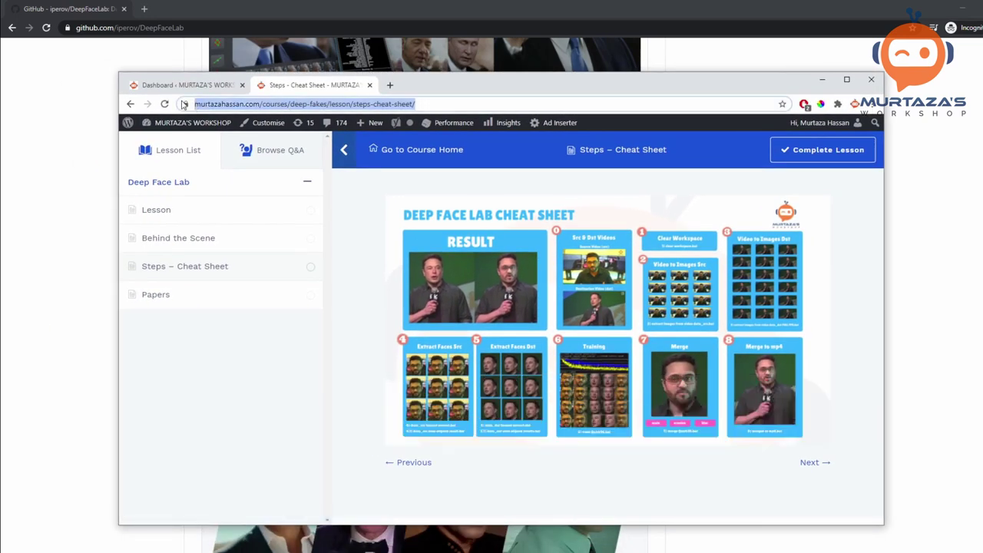
{"action": "left_click_drag", "start_coordinate": [784, 90], "coordinate": [0, 104]}
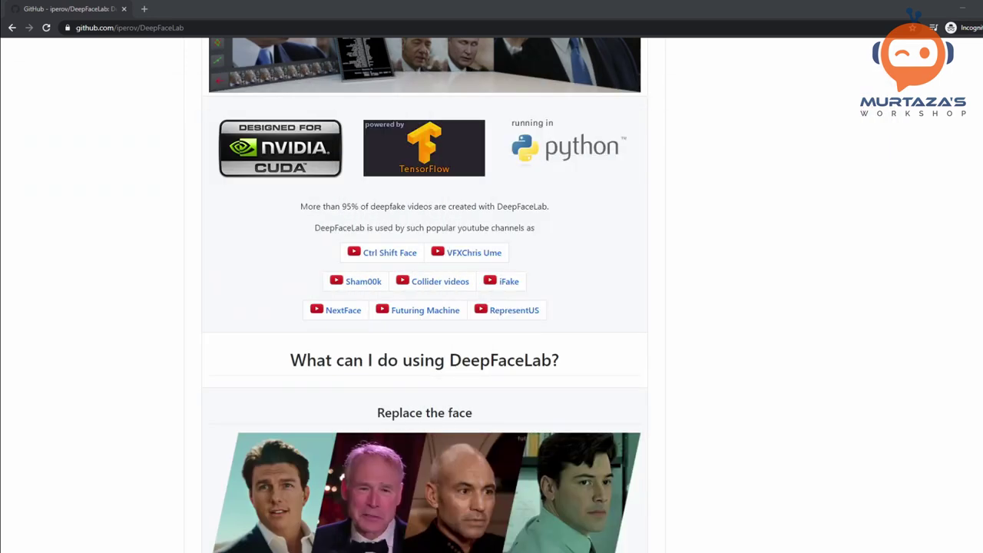
{"action": "scroll", "coordinate": [778, 315], "scroll_direction": "down", "scroll_amount": 3}
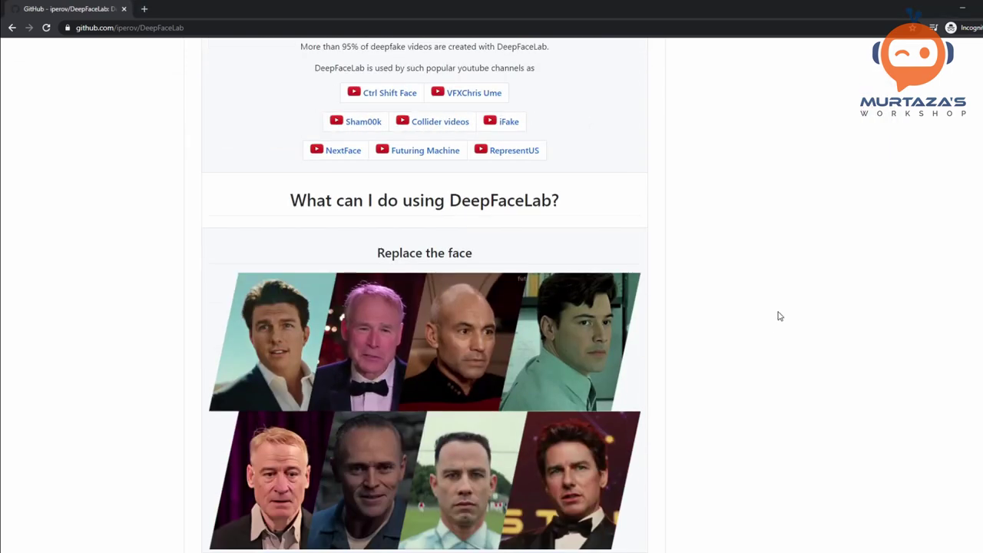
{"action": "scroll", "coordinate": [779, 315], "scroll_direction": "down", "scroll_amount": 10}
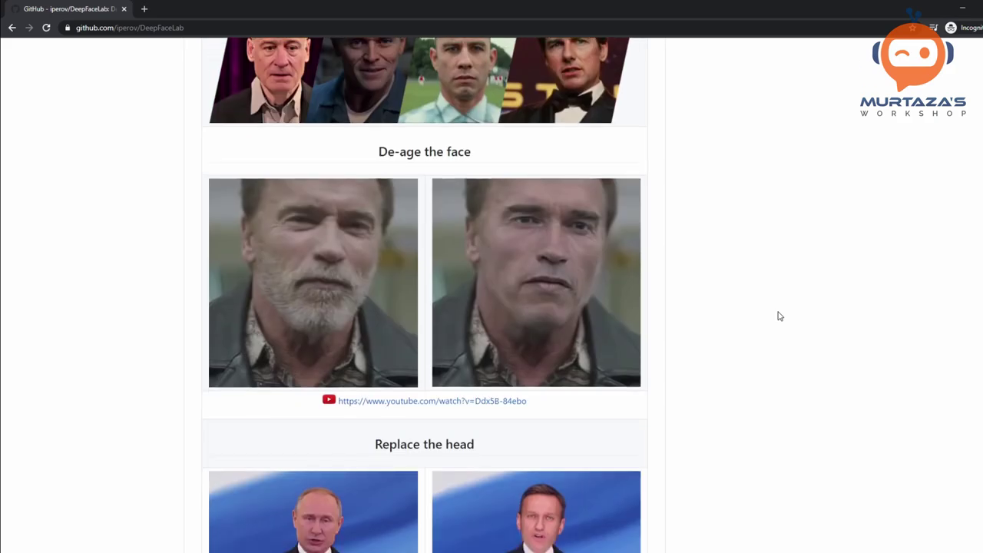
{"action": "scroll", "coordinate": [779, 316], "scroll_direction": "down", "scroll_amount": 15}
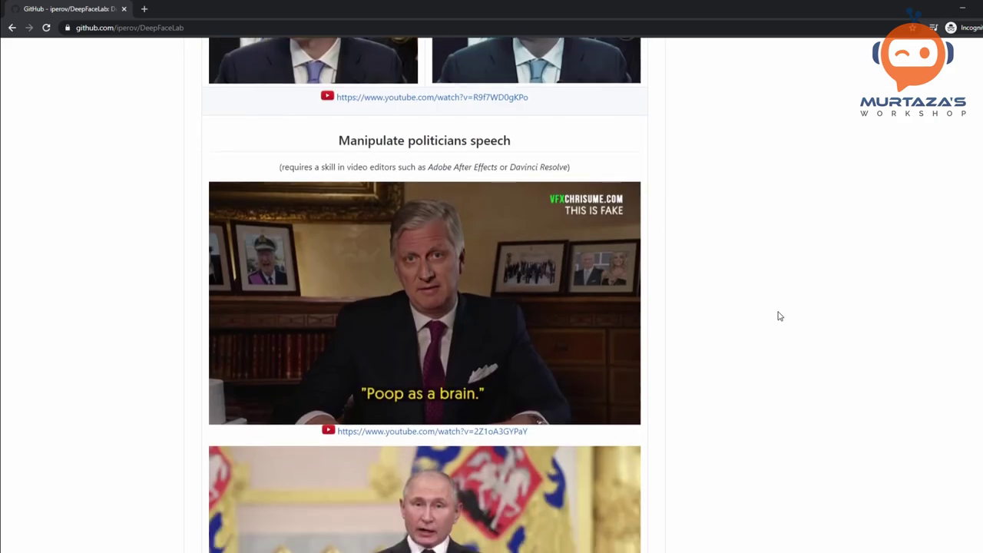
{"action": "scroll", "coordinate": [779, 316], "scroll_direction": "down", "scroll_amount": 12}
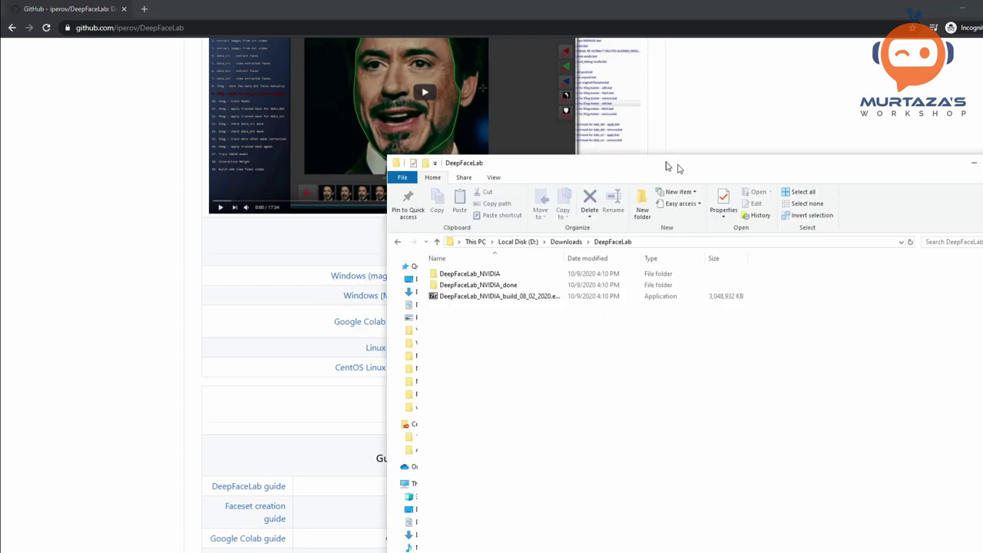
Run DeepFaceLab_NVIDIA_build_08_02_2020.exe past the SmartScreen warning to check its extraction path, and close the extractor without extracting
{"action": "left_click_drag", "start_coordinate": [670, 165], "coordinate": [520, 68]}
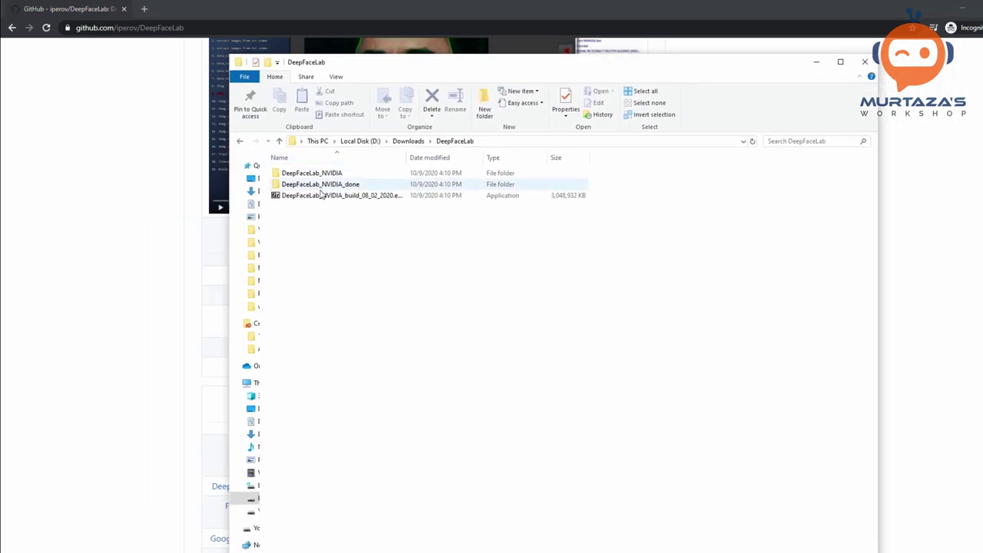
{"action": "left_click", "coordinate": [349, 198]}
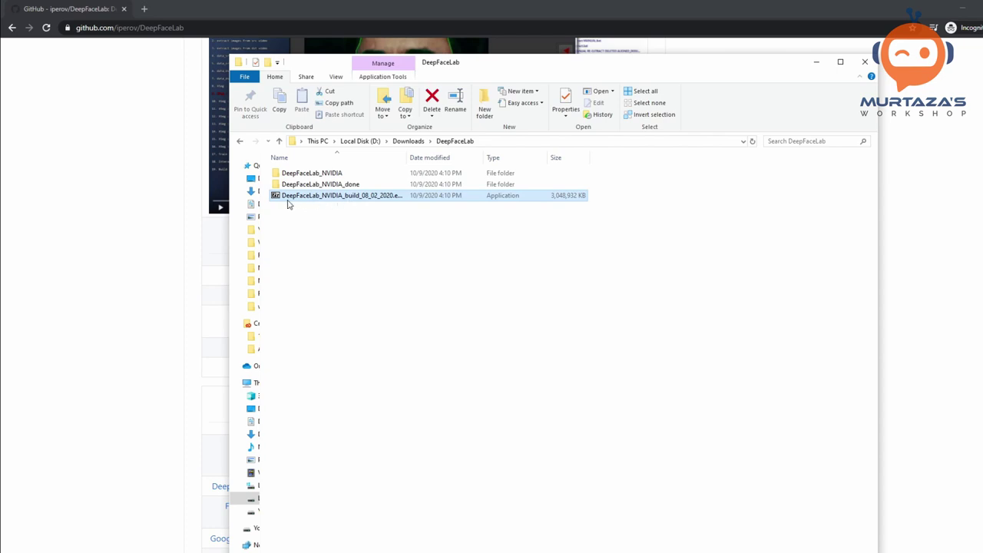
{"action": "double_click", "coordinate": [334, 199]}
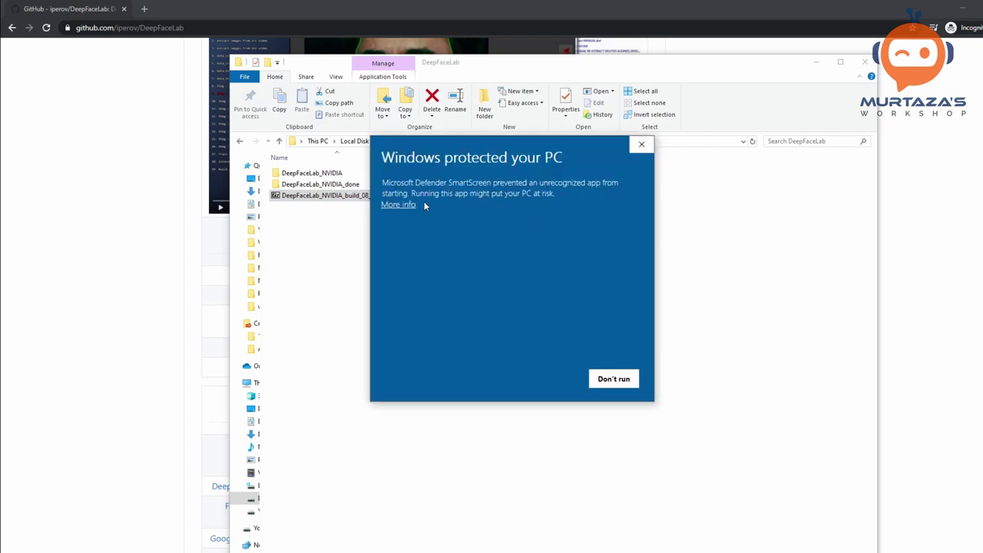
{"action": "left_click", "coordinate": [400, 205]}
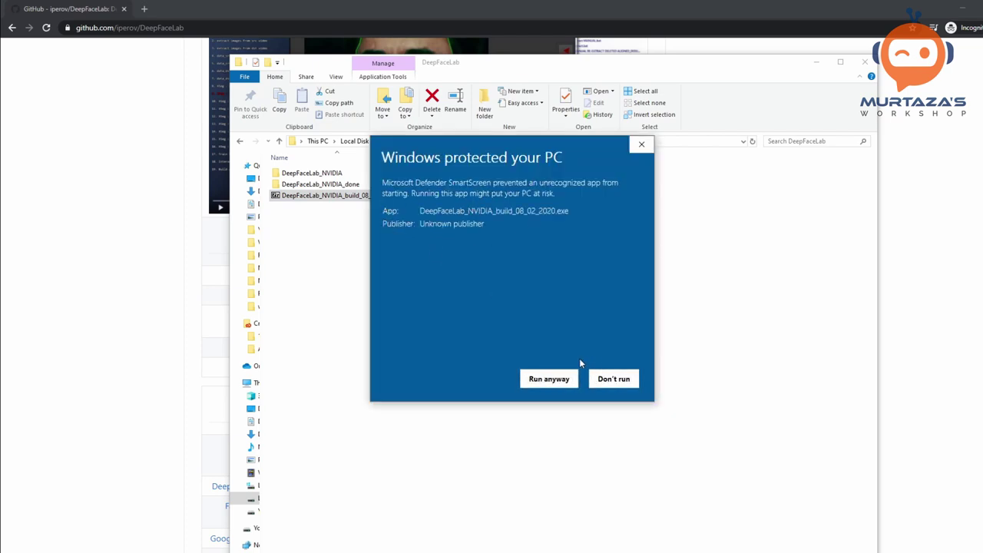
{"action": "left_click", "coordinate": [549, 379]}
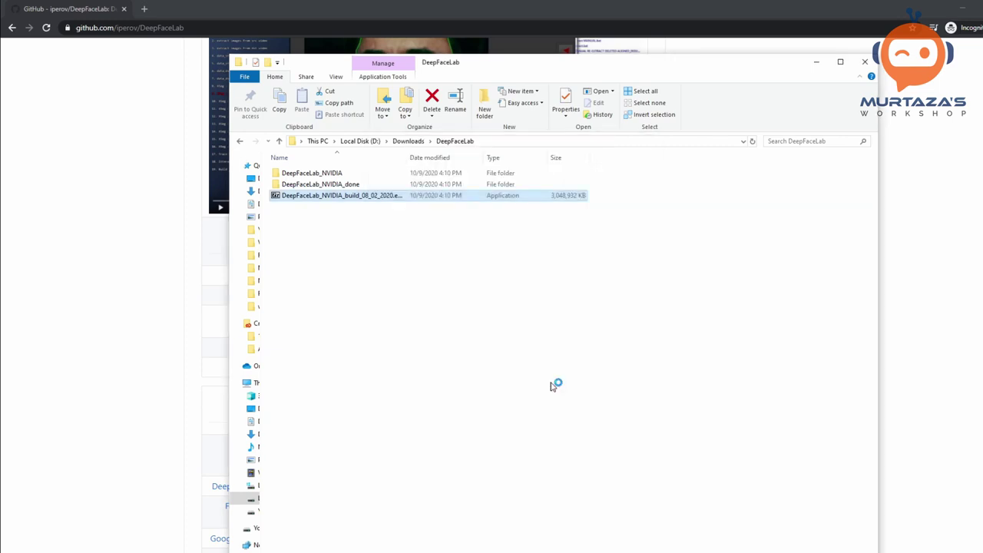
{"action": "left_click", "coordinate": [498, 274]}
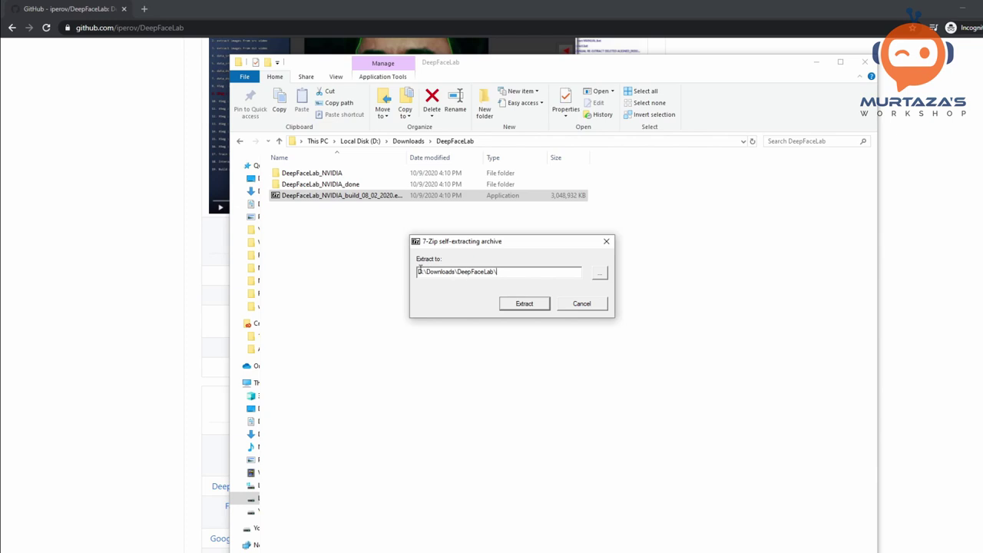
{"action": "left_click_drag", "start_coordinate": [420, 271], "coordinate": [549, 271]}
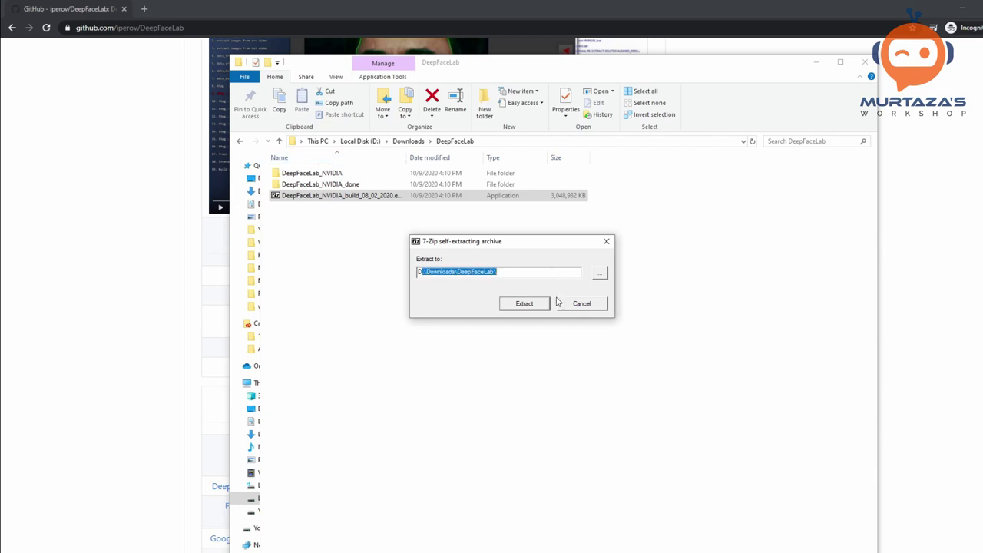
{"action": "left_click", "coordinate": [607, 242]}
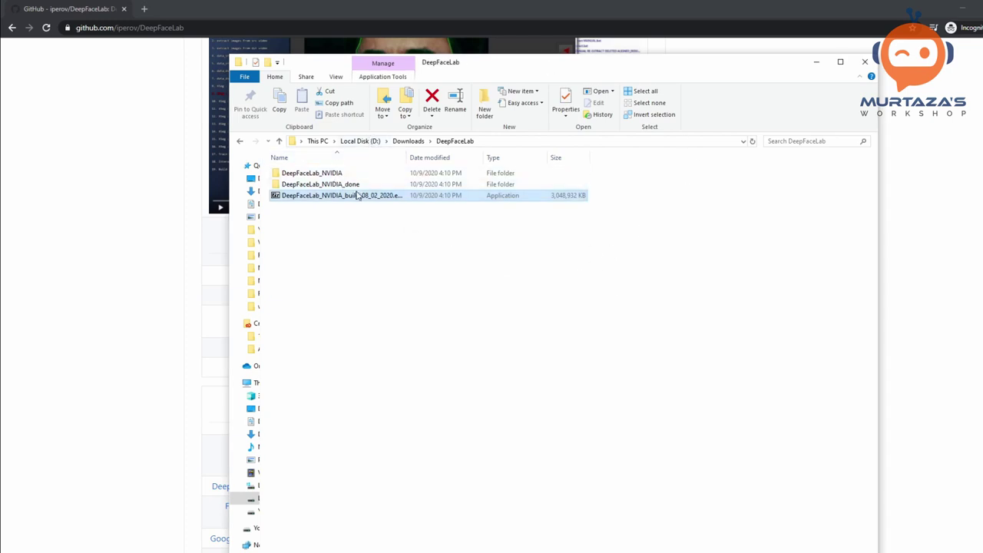
Open the extracted DeepFaceLab_NVIDIA folder and reposition its window to show the list of batch files
{"action": "left_click", "coordinate": [320, 176]}
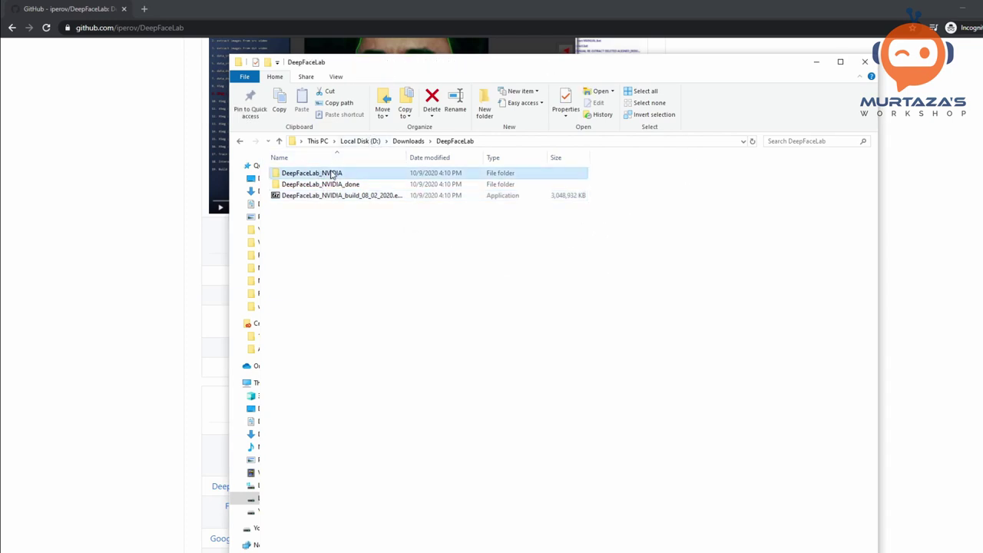
{"action": "double_click", "coordinate": [332, 175]}
{"action": "scroll", "coordinate": [378, 222], "scroll_direction": "down", "scroll_amount": 4}
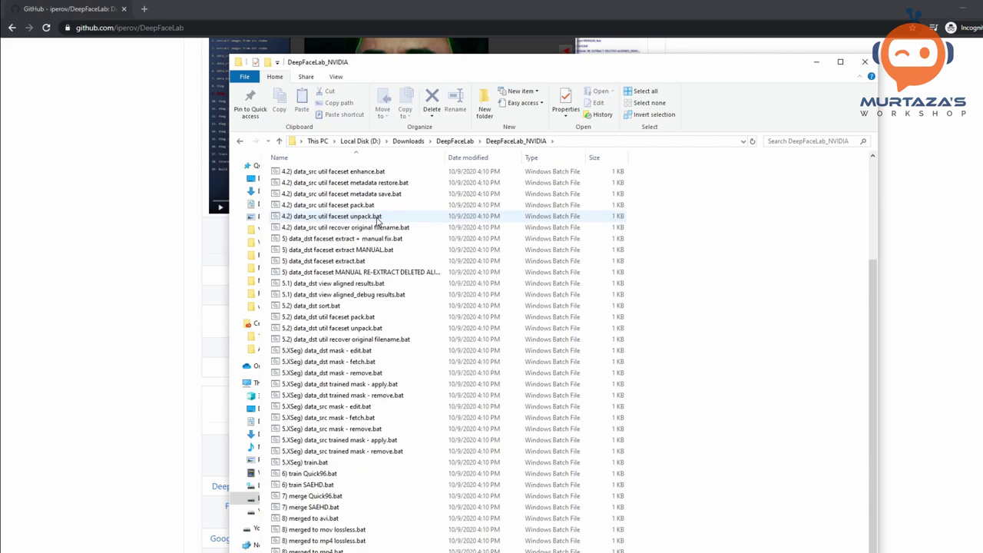
{"action": "left_click_drag", "start_coordinate": [576, 71], "coordinate": [557, 34]}
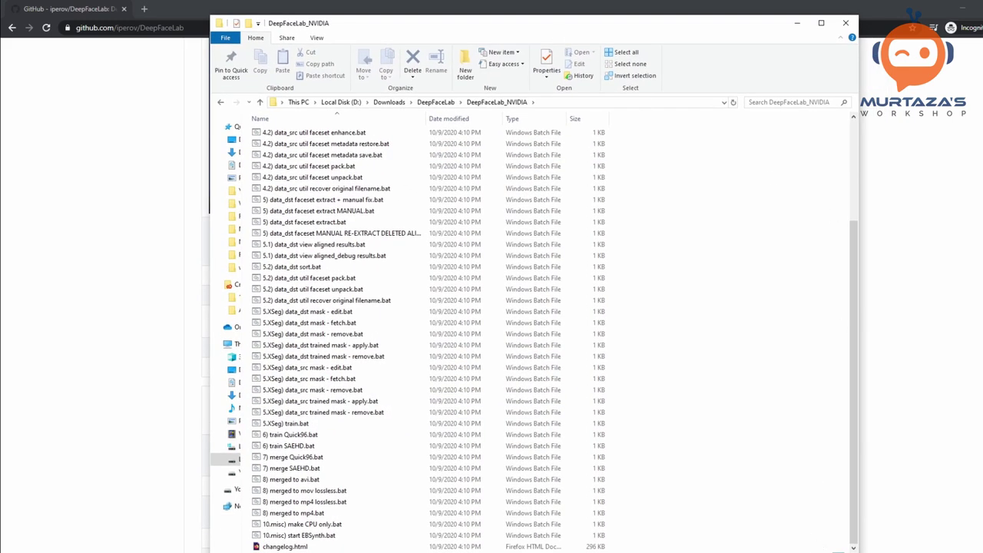
{"action": "left_click_drag", "start_coordinate": [735, 15], "coordinate": [711, 57]}
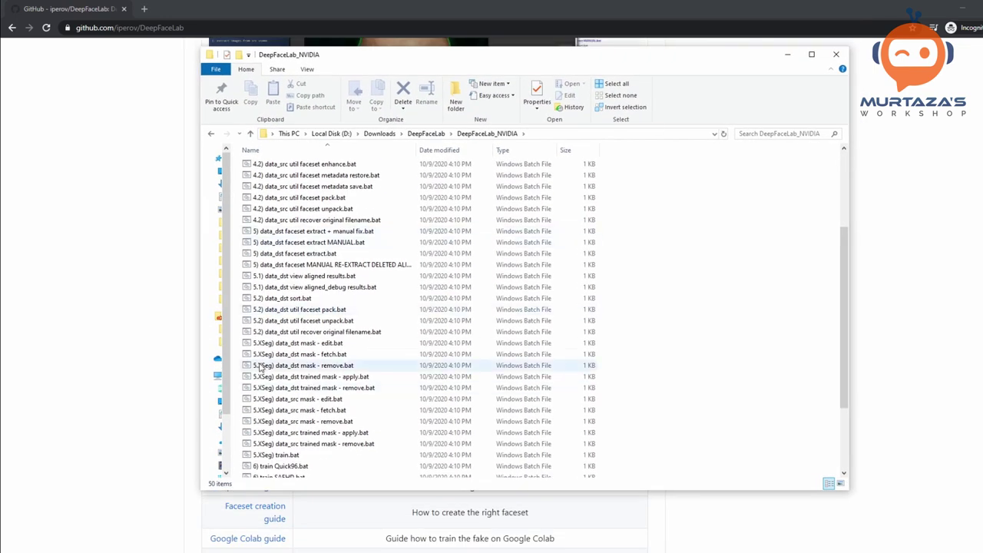
{"action": "scroll", "coordinate": [338, 288], "scroll_direction": "up", "scroll_amount": 4}
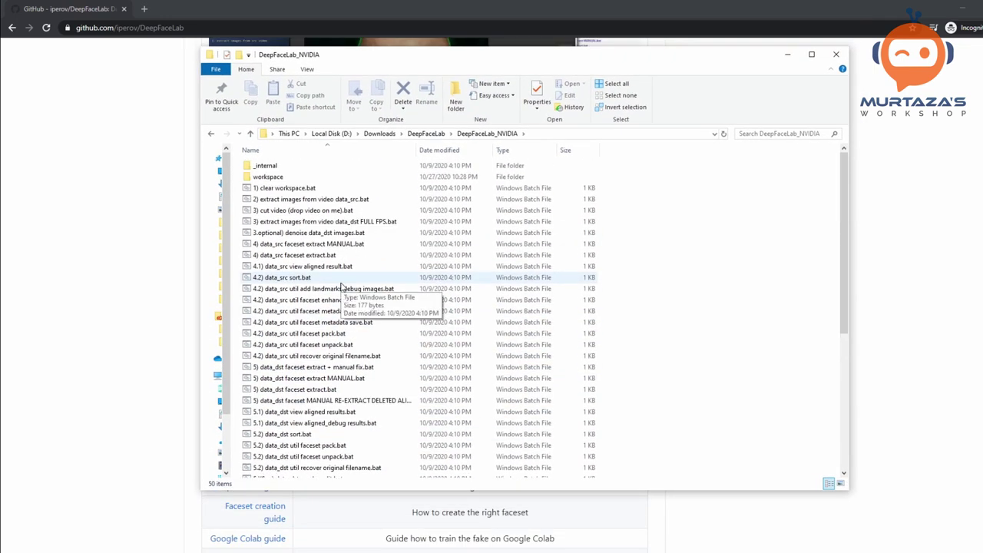
Review the numbered batch files in the DeepFaceLab_NVIDIA folder, from clearing the workspace to viewing the aligned data_dst results
{"action": "left_click", "coordinate": [290, 189]}
{"action": "left_click", "coordinate": [295, 211]}
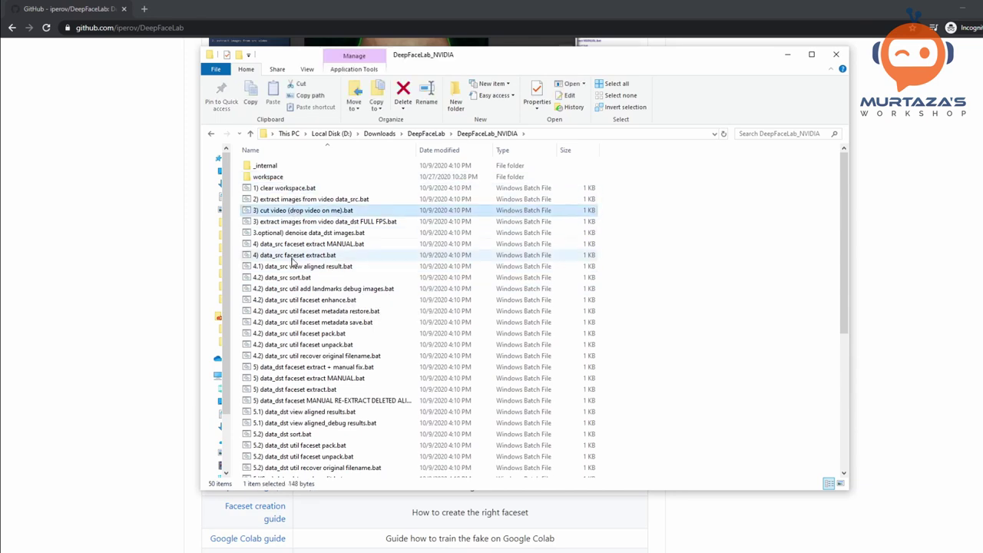
{"action": "left_click", "coordinate": [295, 412]}
{"action": "left_click", "coordinate": [292, 267]}
{"action": "left_click", "coordinate": [292, 221]}
{"action": "left_click", "coordinate": [290, 189]}
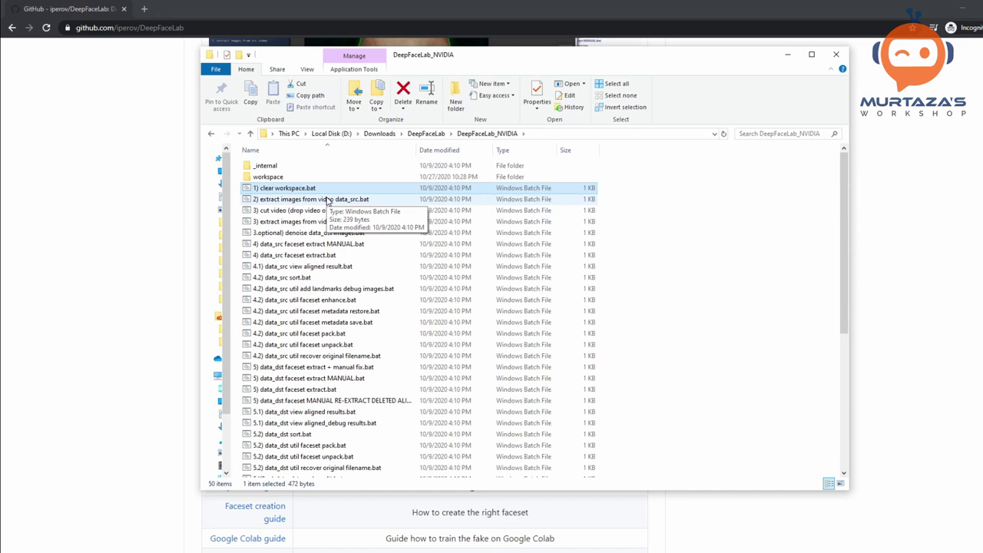
Open the workspace folder and preview data_dst.mp4 in VLC with the volume lowered to 30%, closing the player when done
{"action": "double_click", "coordinate": [294, 178]}
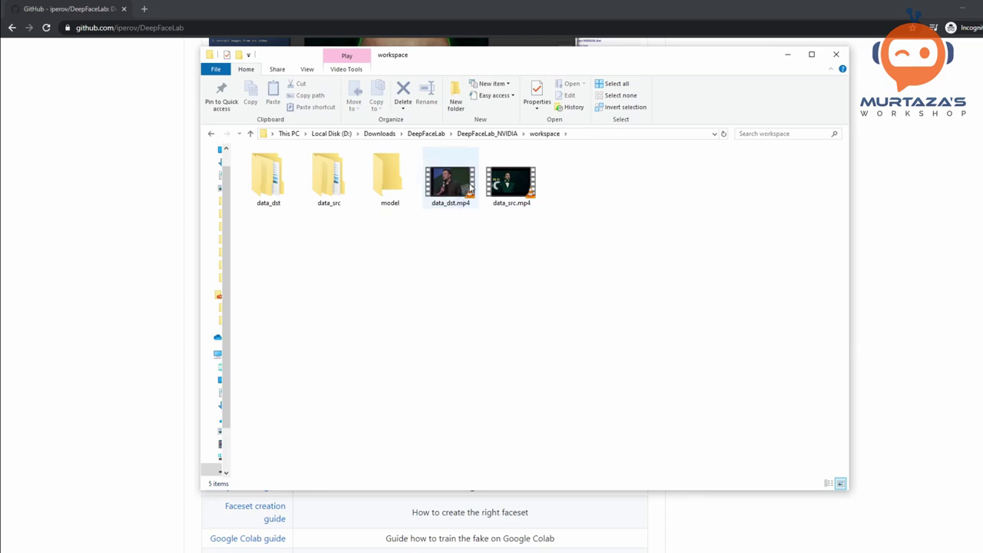
{"action": "double_click", "coordinate": [452, 189]}
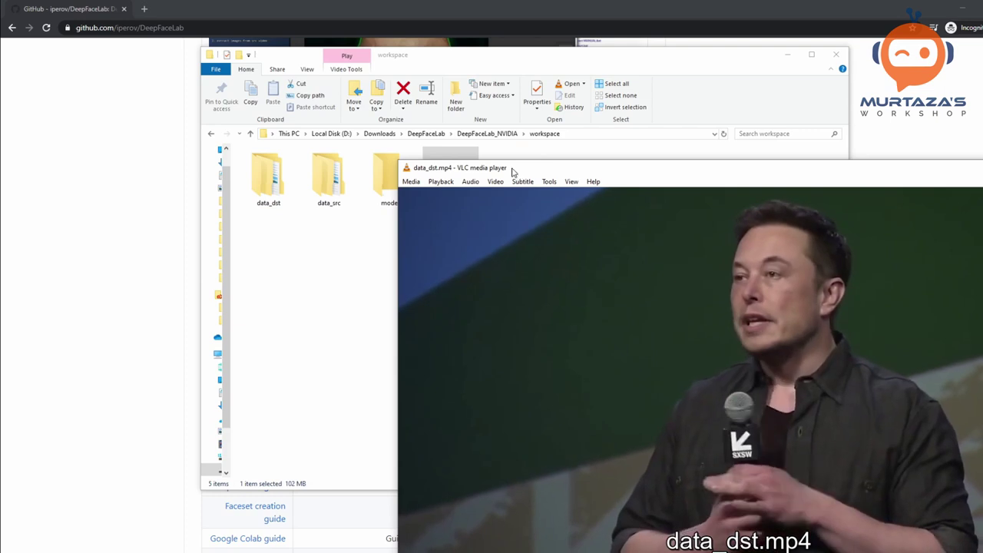
{"action": "scroll", "coordinate": [498, 248], "scroll_direction": "down", "scroll_amount": 5}
{"action": "scroll", "coordinate": [498, 247], "scroll_direction": "down", "scroll_amount": 3}
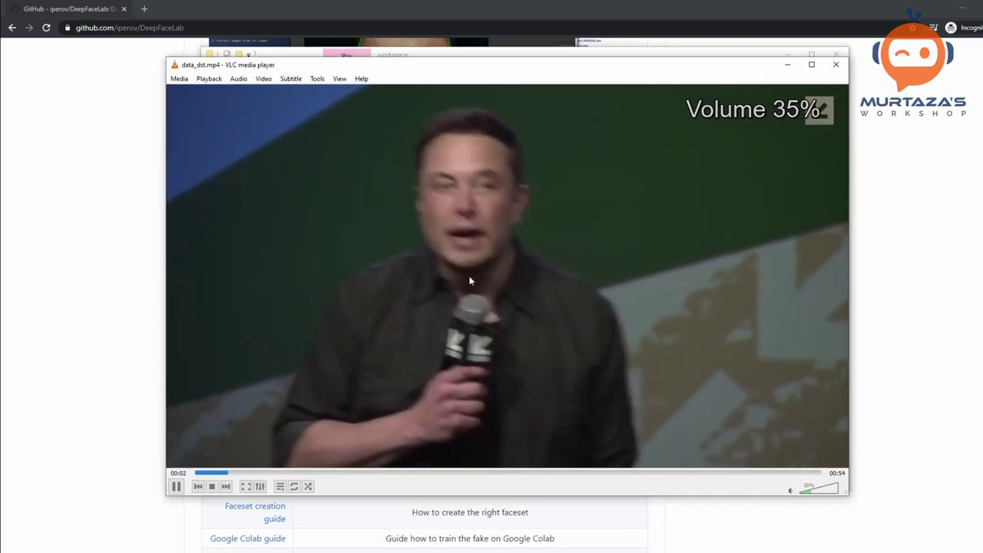
{"action": "scroll", "coordinate": [422, 274], "scroll_direction": "down", "scroll_amount": 1}
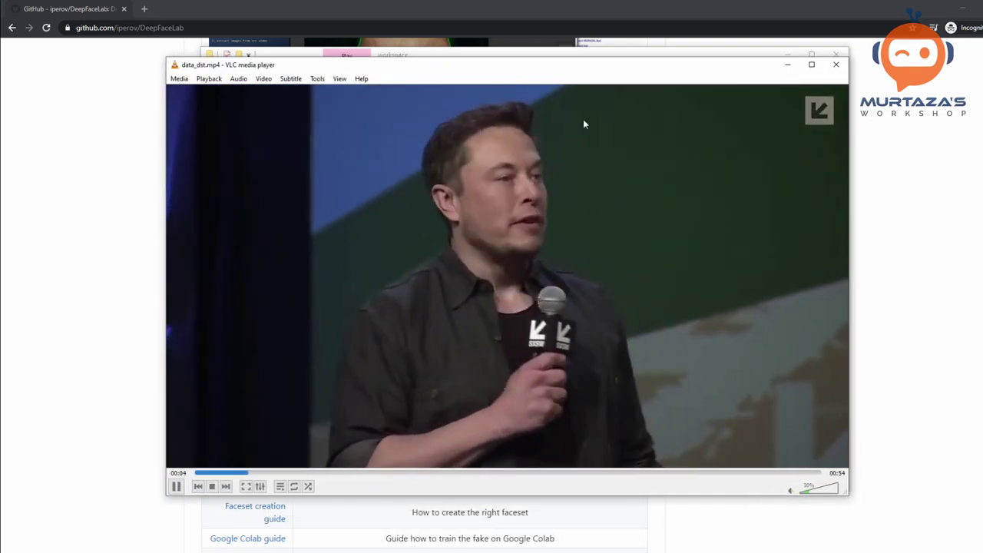
{"action": "left_click", "coordinate": [838, 64]}
Preview the source video data_src.mp4 from the workspace folder and close the player
{"action": "double_click", "coordinate": [514, 178]}
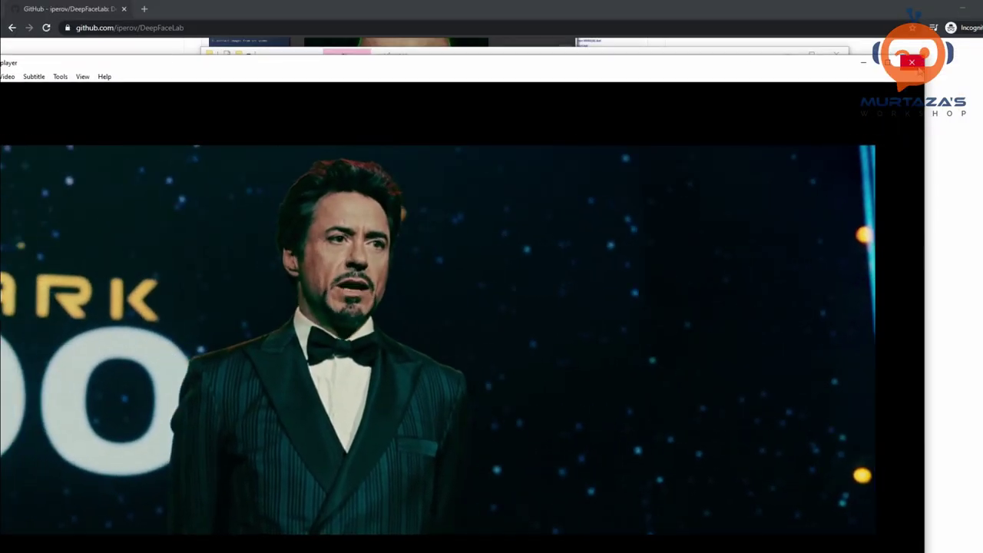
{"action": "left_click", "coordinate": [912, 62]}
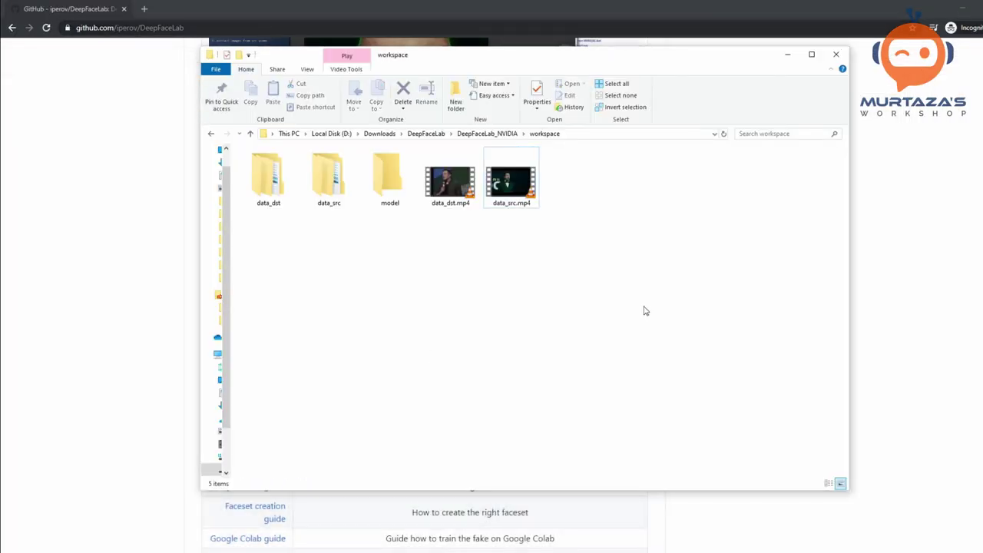
{"action": "left_click_drag", "start_coordinate": [607, 190], "coordinate": [455, 226]}
{"action": "left_click", "coordinate": [464, 272]}
{"action": "left_click_drag", "start_coordinate": [483, 224], "coordinate": [522, 308]}
Return to the DeepFaceLab folder and open the workspace folder inside DeepFaceLab_NVIDIA_done
{"action": "left_click", "coordinate": [250, 134]}
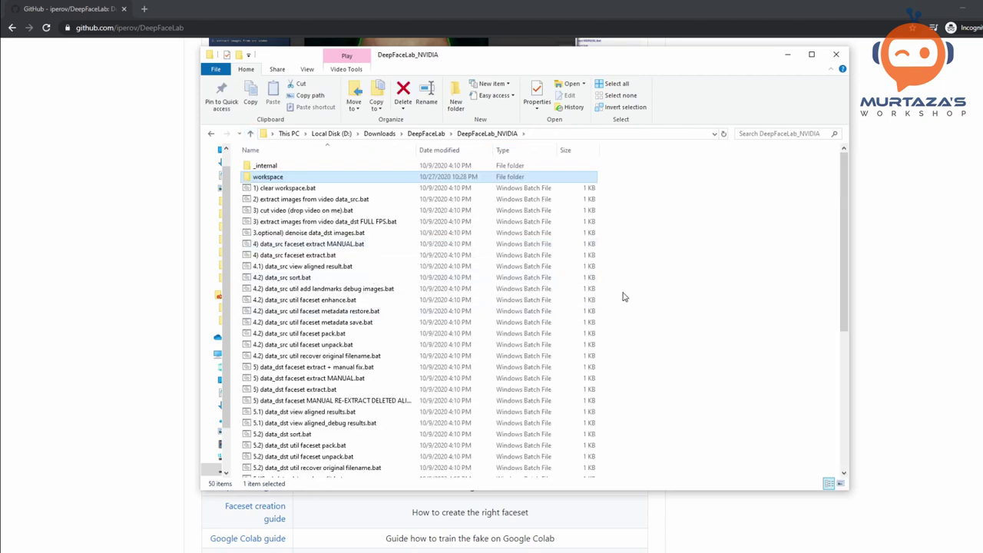
{"action": "scroll", "coordinate": [624, 297], "scroll_direction": "down", "scroll_amount": 3}
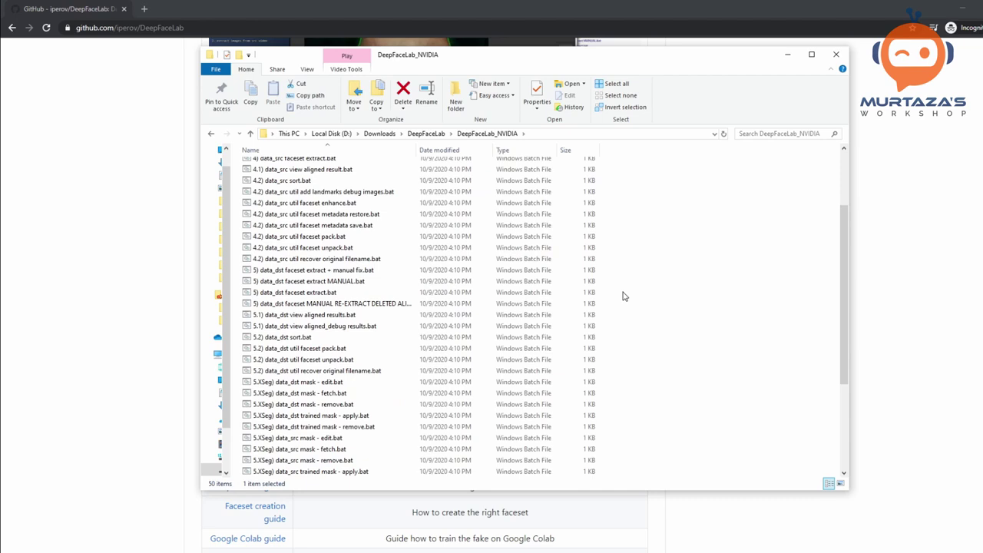
{"action": "scroll", "coordinate": [624, 297], "scroll_direction": "up", "scroll_amount": 3}
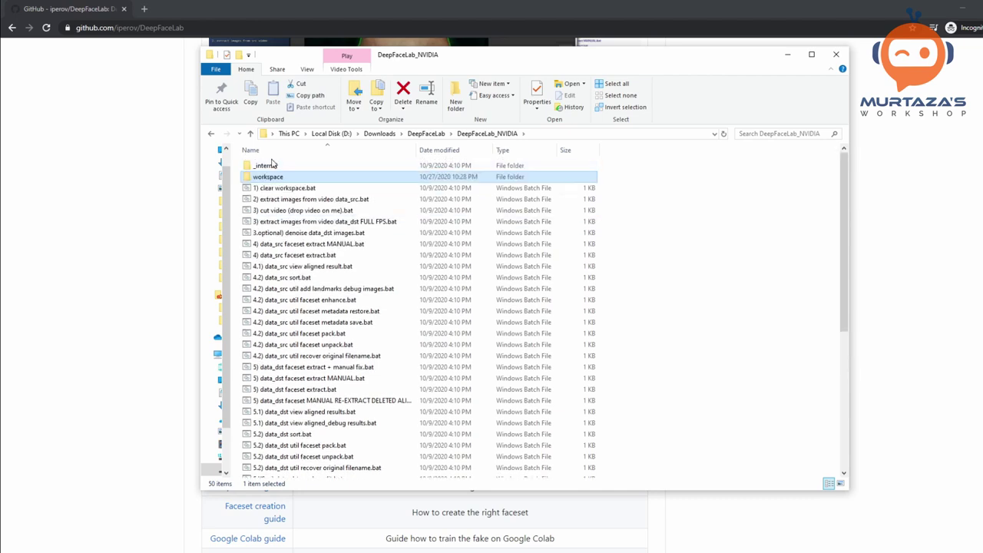
{"action": "left_click", "coordinate": [251, 136]}
{"action": "left_click", "coordinate": [303, 179]}
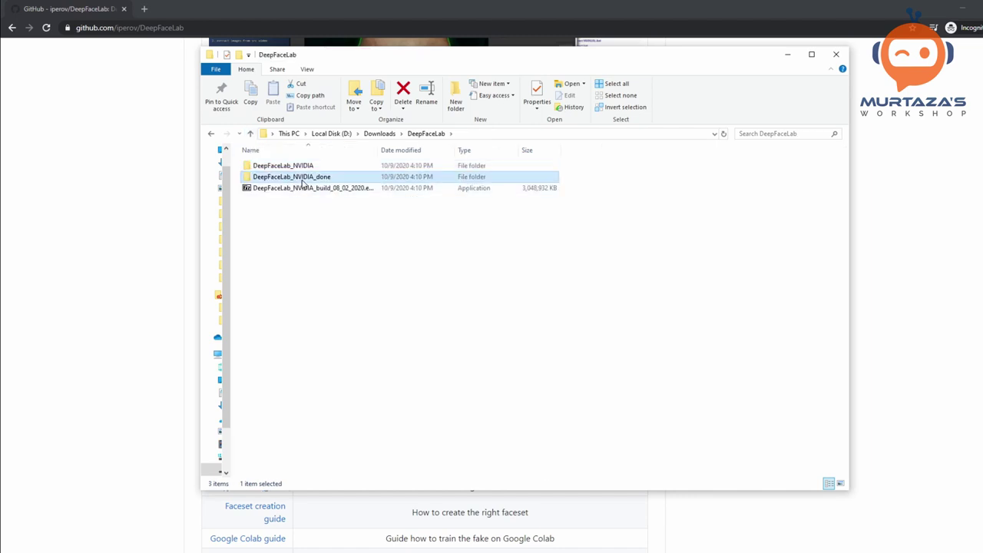
{"action": "double_click", "coordinate": [314, 178]}
{"action": "double_click", "coordinate": [266, 177]}
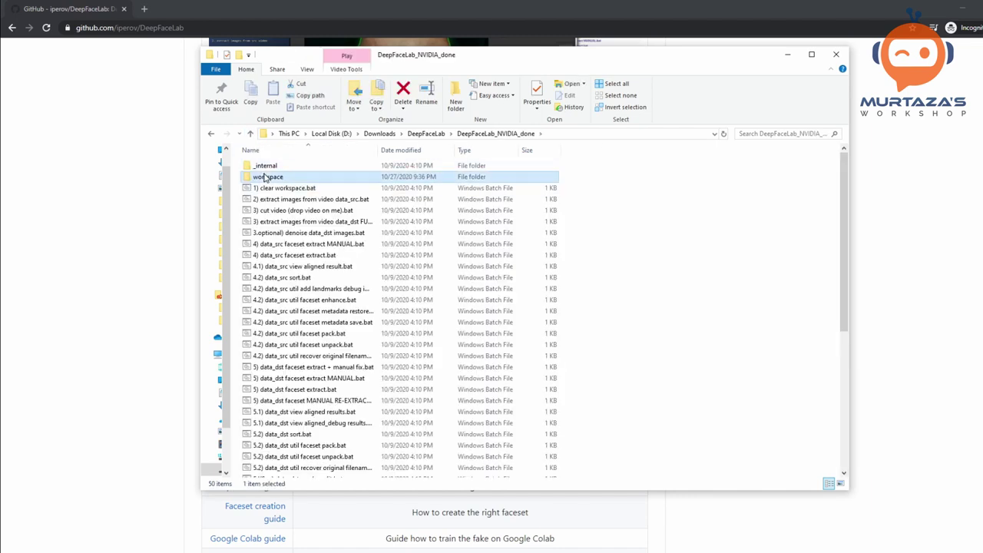
Point out data_src.mp4 in the finished workspace and play the destination video data_dst.mp4
{"action": "left_click", "coordinate": [518, 197]}
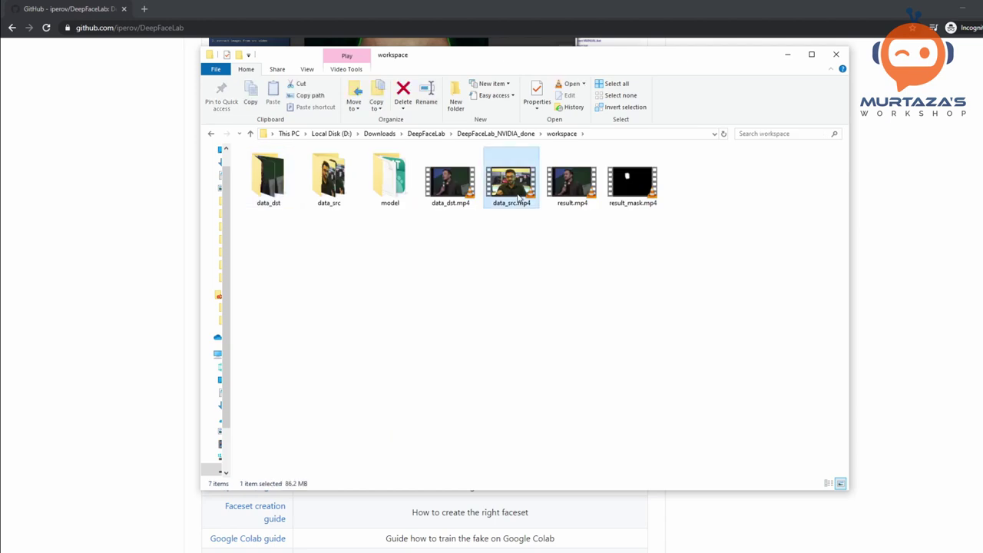
{"action": "left_click", "coordinate": [457, 197]}
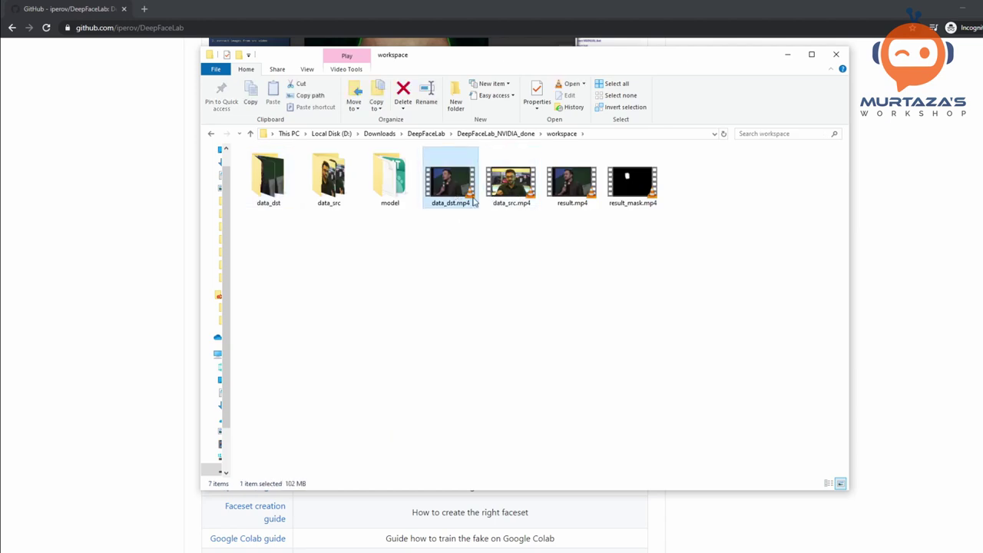
{"action": "double_click", "coordinate": [450, 184]}
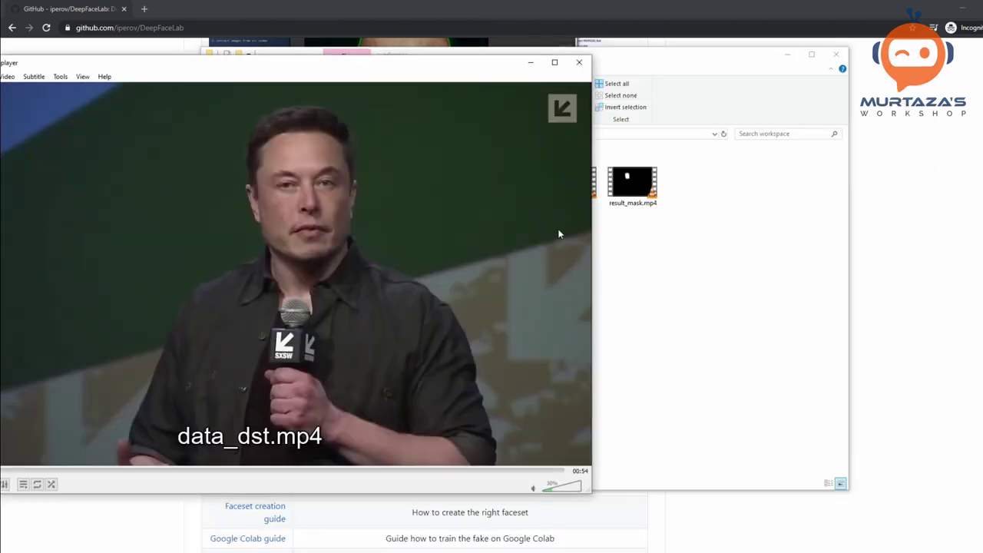
Close the destination video, then play the source video data_src.mp4 and seek to 00:24
{"action": "left_click", "coordinate": [580, 62]}
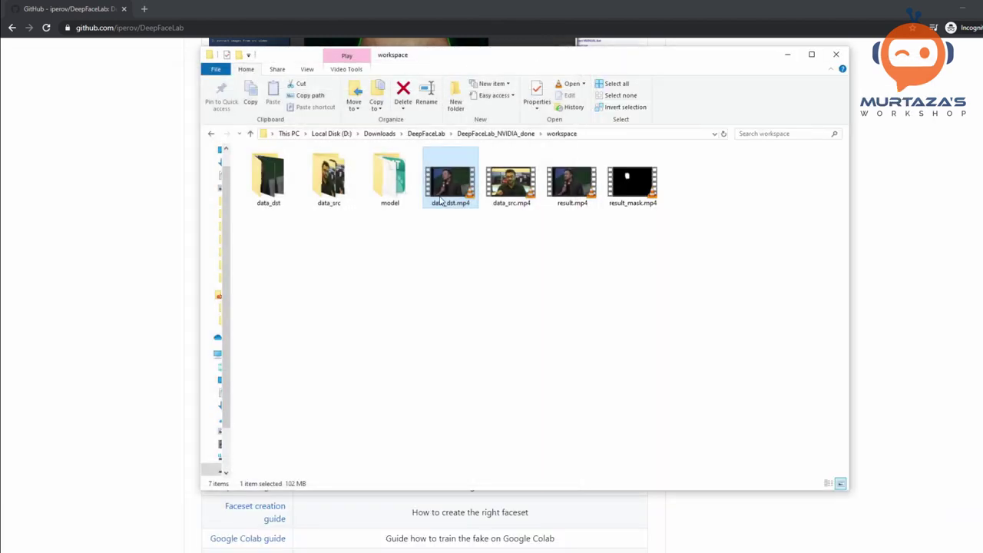
{"action": "double_click", "coordinate": [513, 191]}
{"action": "scroll", "coordinate": [505, 261], "scroll_direction": "down", "scroll_amount": 5}
{"action": "left_click_drag", "start_coordinate": [478, 67], "coordinate": [566, 22]}
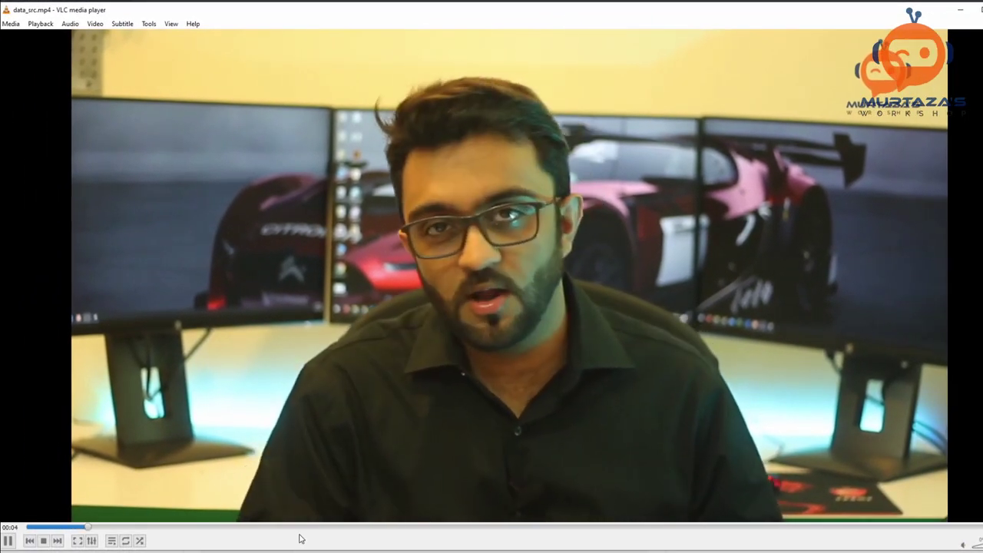
{"action": "left_click_drag", "start_coordinate": [330, 527], "coordinate": [398, 528]}
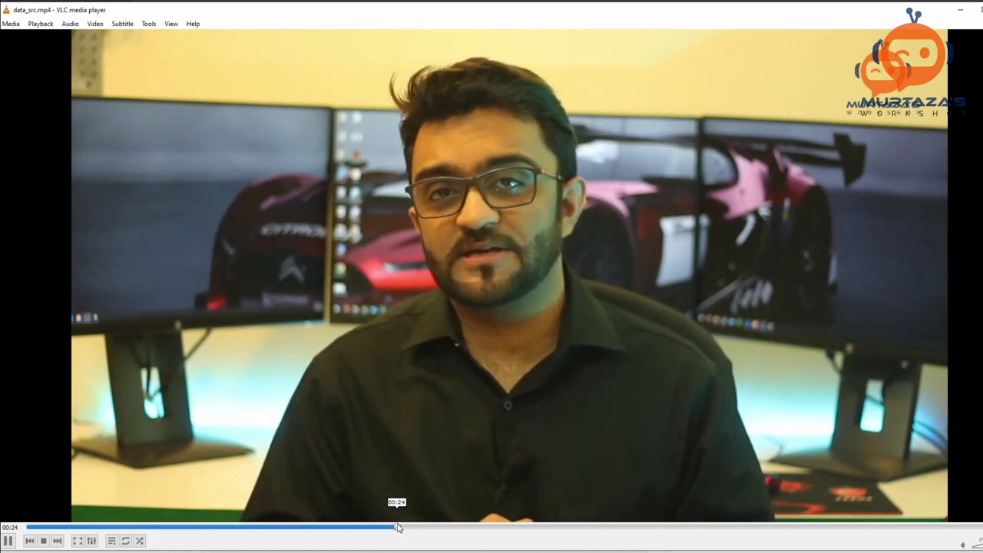
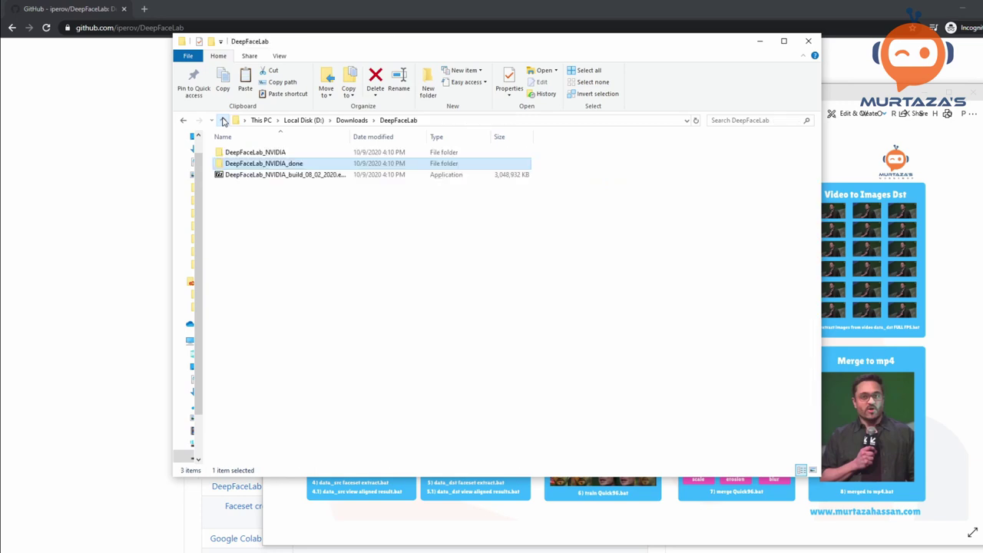
Paste the prepared source video into the workspace folder of DeepFaceLab_NVIDIA, replacing the existing data_src.mp4
{"action": "double_click", "coordinate": [315, 152]}
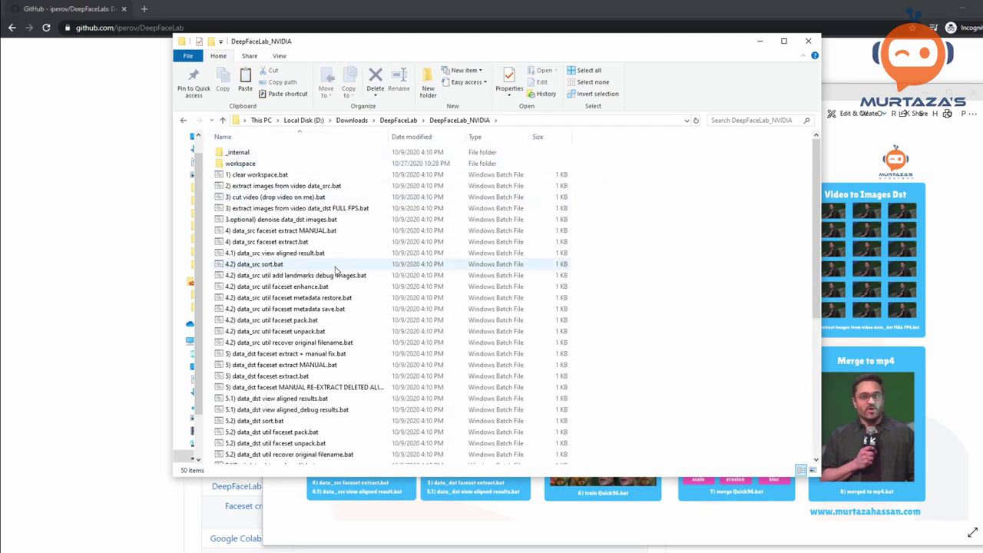
{"action": "double_click", "coordinate": [238, 164]}
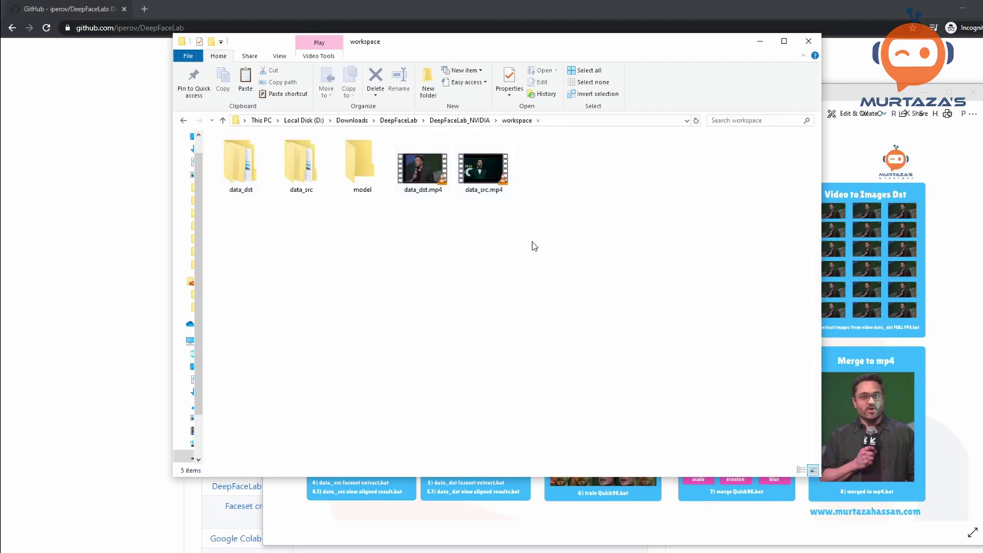
{"action": "key", "text": "ctrl+v"}
{"action": "left_click", "coordinate": [260, 193]}
{"action": "left_click", "coordinate": [444, 287]}
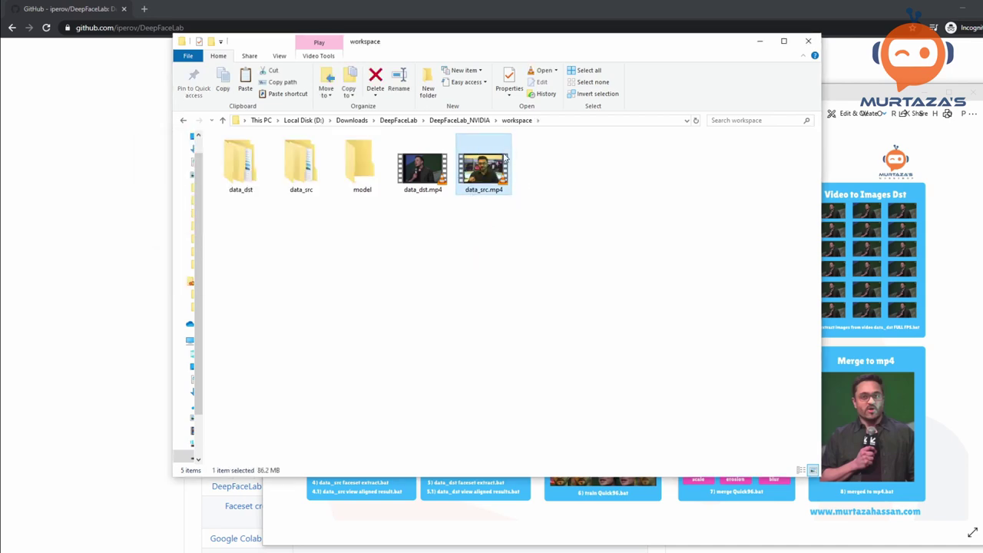
Check data_dst.mp4 and data_src.mp4 in the workspace against the source and destination videos on the cheat sheet
{"action": "left_click", "coordinate": [421, 190]}
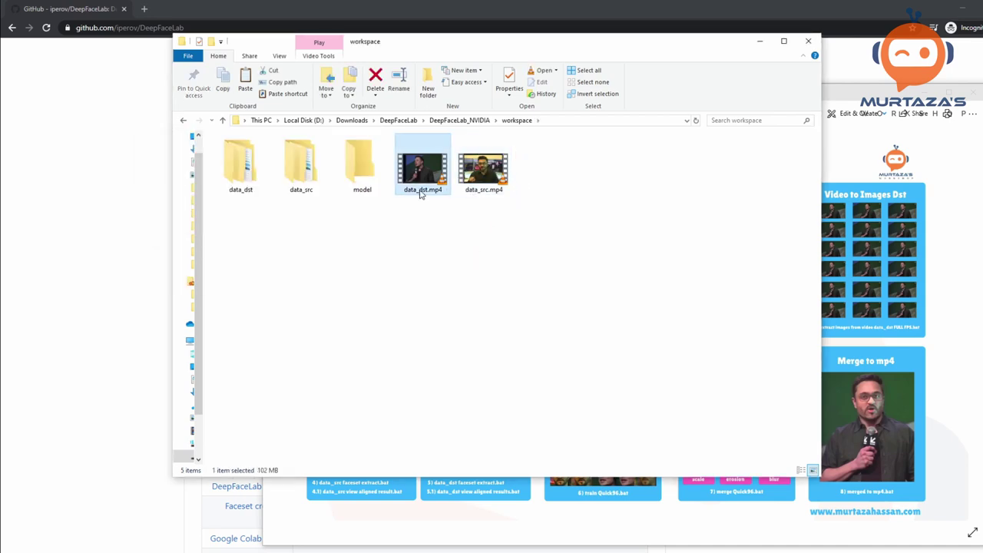
{"action": "left_click", "coordinate": [501, 183]}
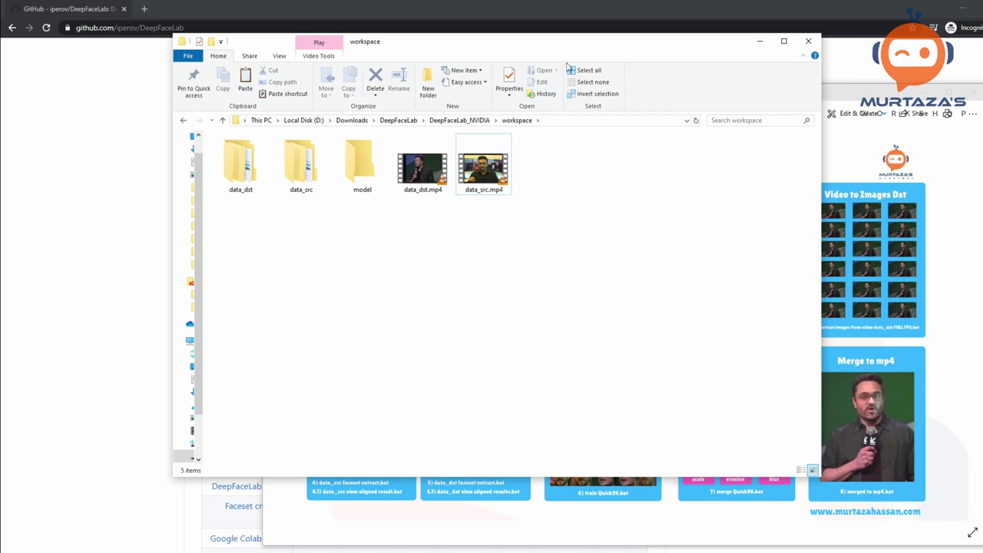
{"action": "left_click", "coordinate": [890, 307]}
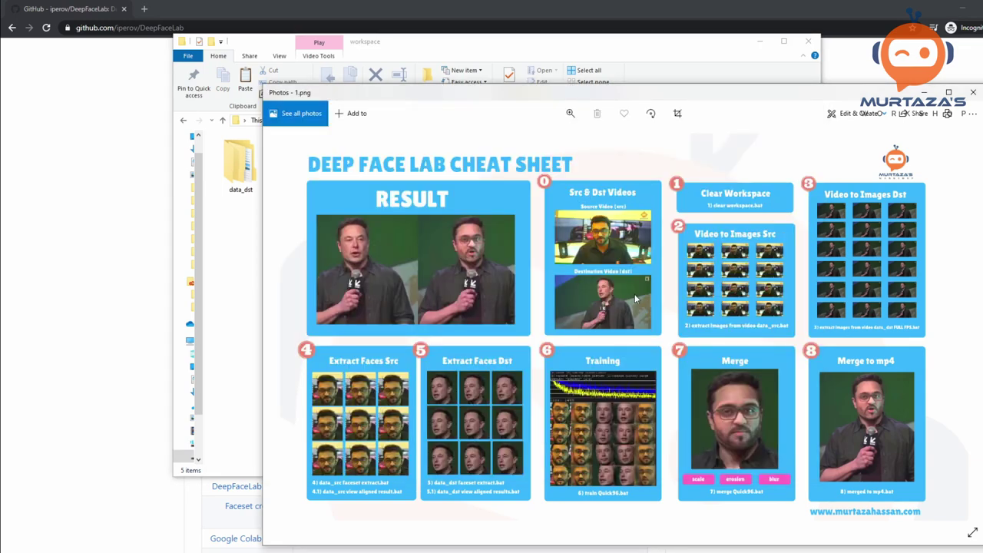
{"action": "left_click", "coordinate": [590, 59]}
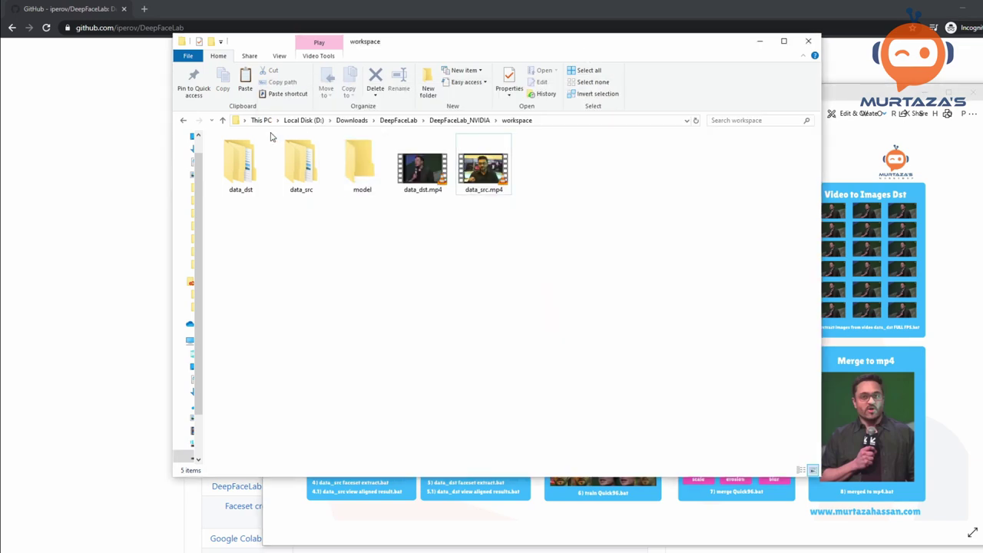
{"action": "left_click", "coordinate": [222, 120]}
{"action": "double_click", "coordinate": [244, 165]}
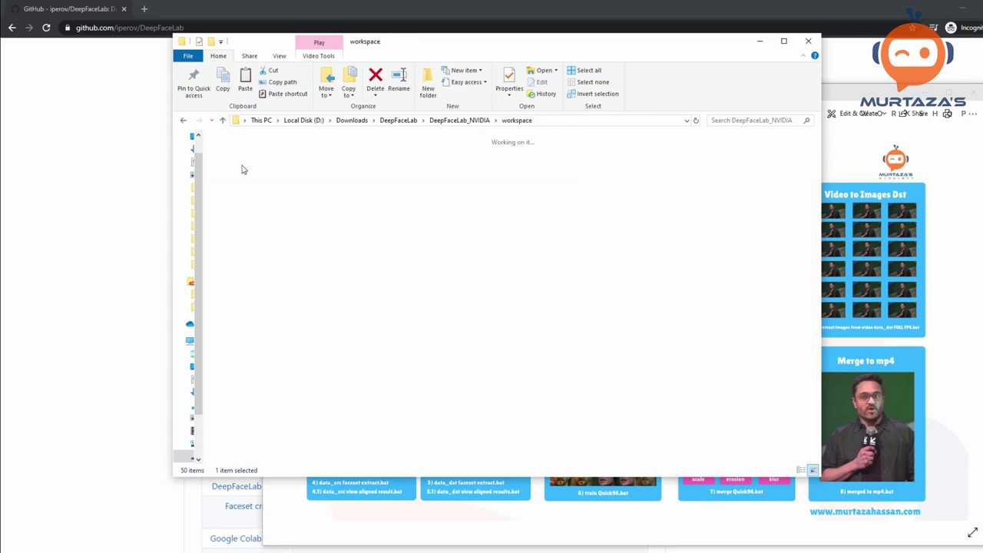
{"action": "left_click", "coordinate": [488, 196]}
{"action": "left_click", "coordinate": [421, 193]}
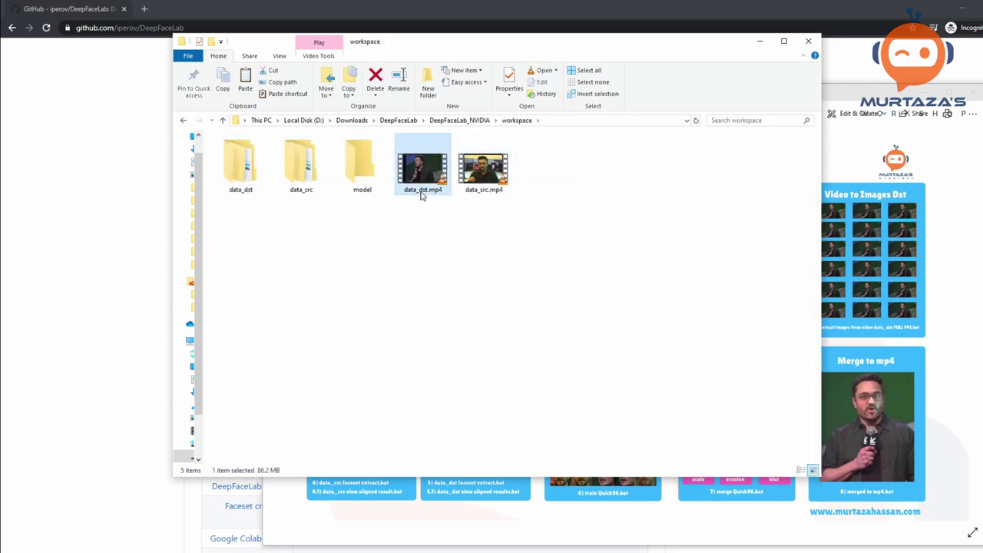
{"action": "left_click", "coordinate": [490, 198]}
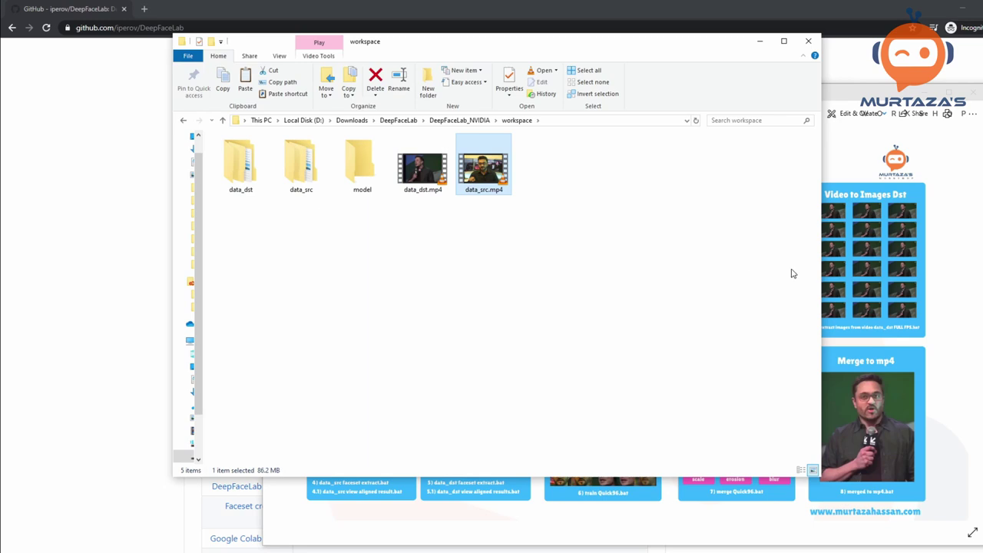
Consult the cheat sheet's Clear Workspace step, run 1) clear workspace.bat, and confirm deletion of the workspace content
{"action": "left_click", "coordinate": [869, 268]}
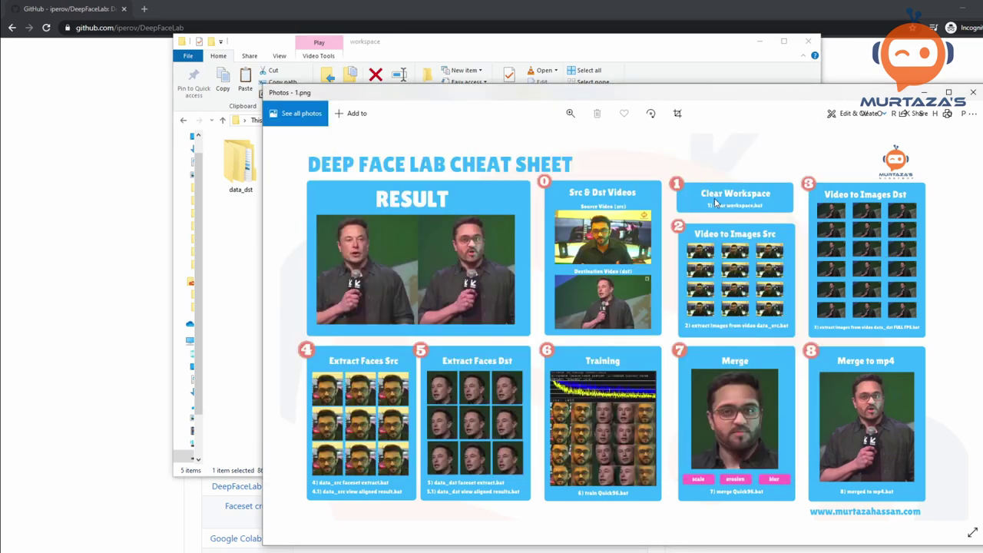
{"action": "left_click", "coordinate": [633, 68]}
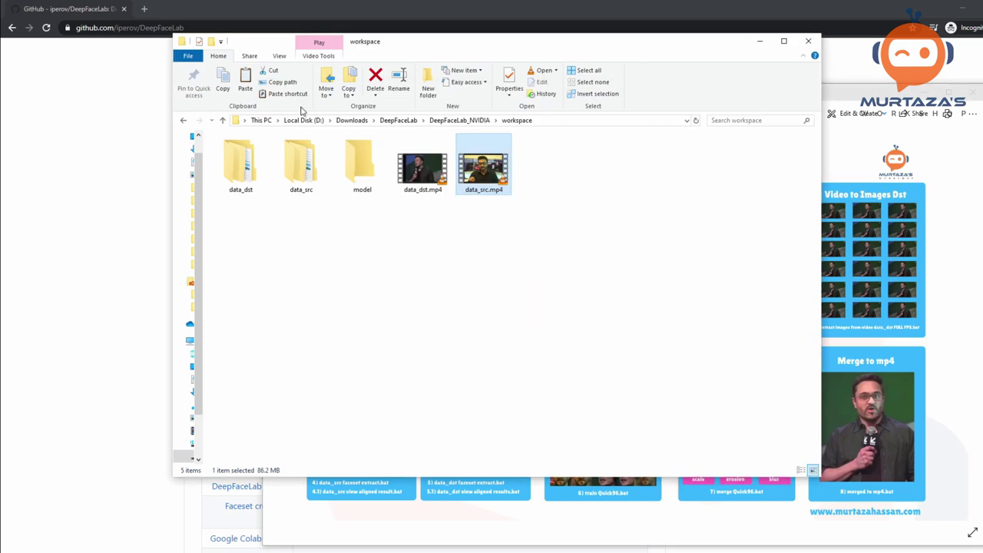
{"action": "left_click", "coordinate": [223, 120]}
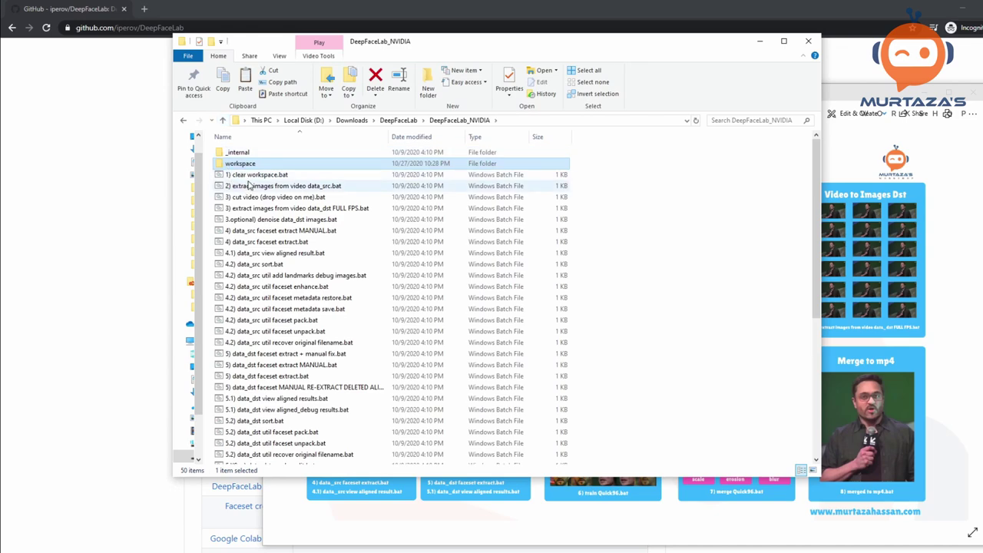
{"action": "double_click", "coordinate": [258, 175]}
{"action": "left_click", "coordinate": [271, 212]}
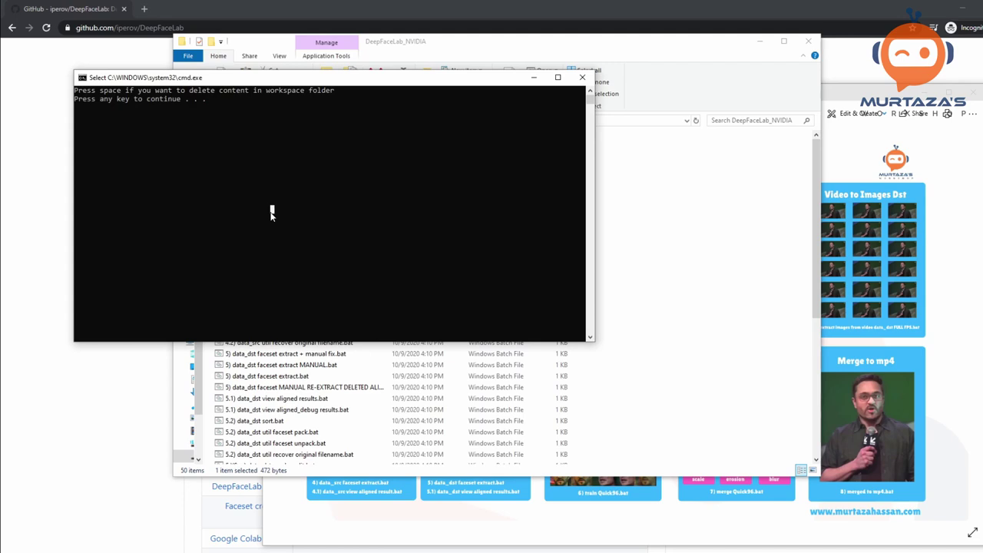
{"action": "key", "text": "space"}
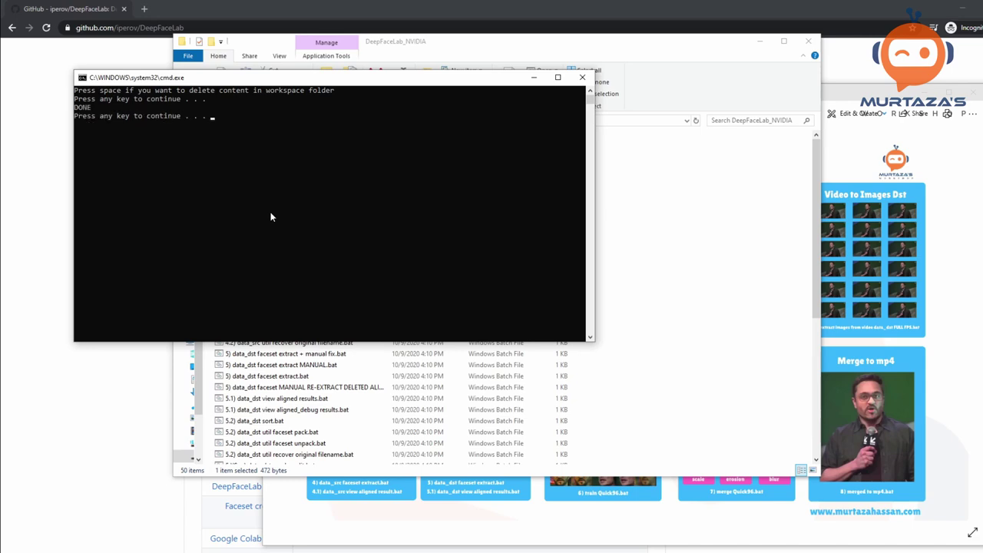
{"action": "left_click", "coordinate": [582, 78]}
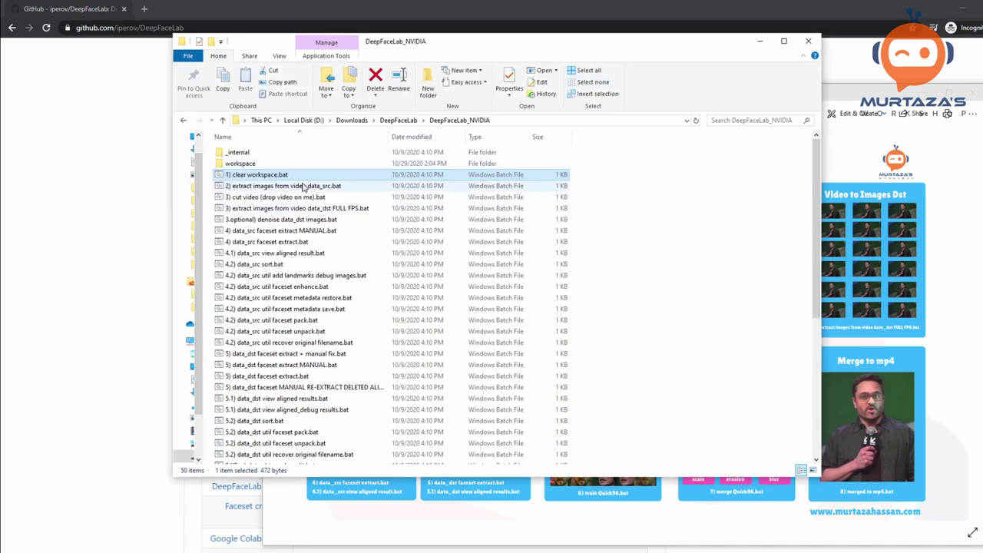
Examine the cheat sheet's Video to Images Src step and the batch file it names
{"action": "left_click", "coordinate": [955, 310]}
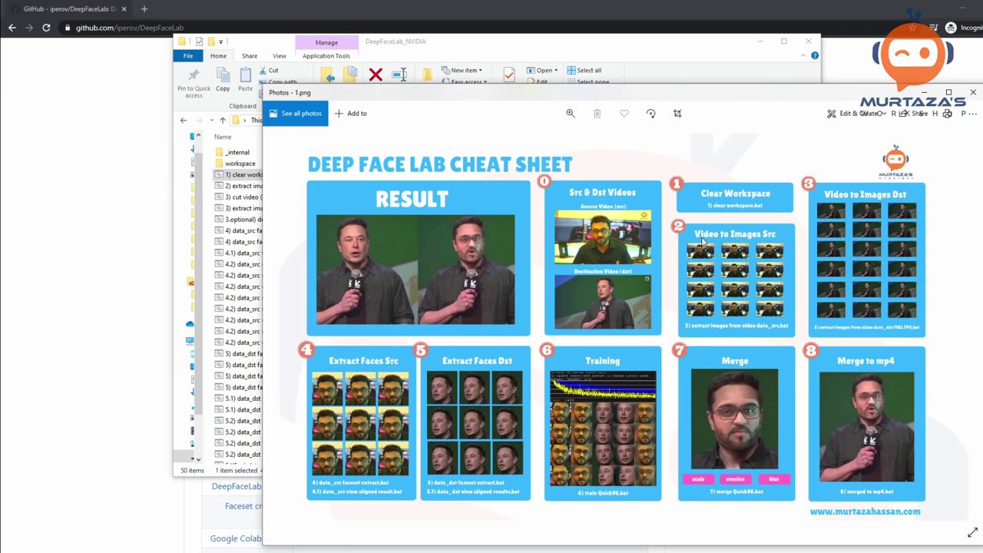
{"action": "left_click", "coordinate": [613, 57]}
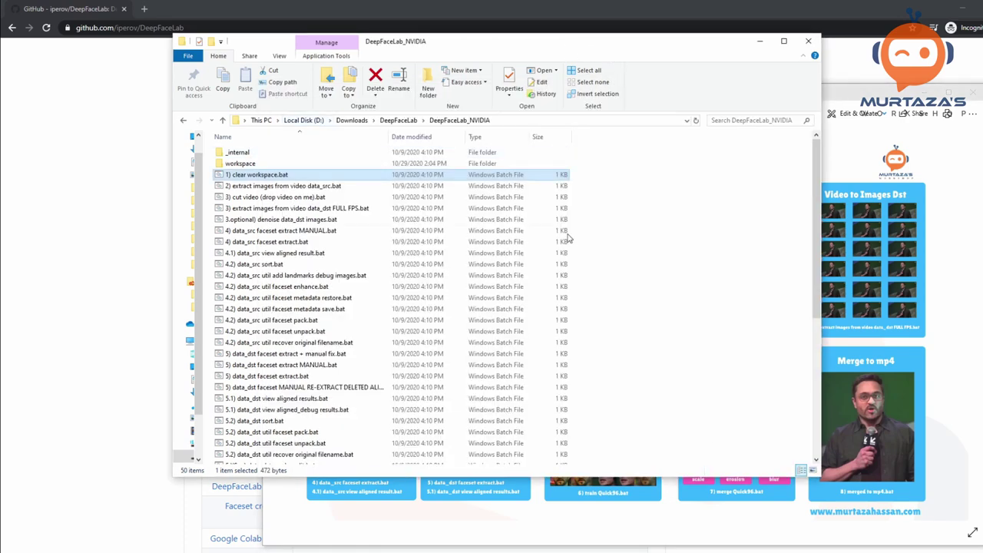
{"action": "left_click", "coordinate": [856, 284]}
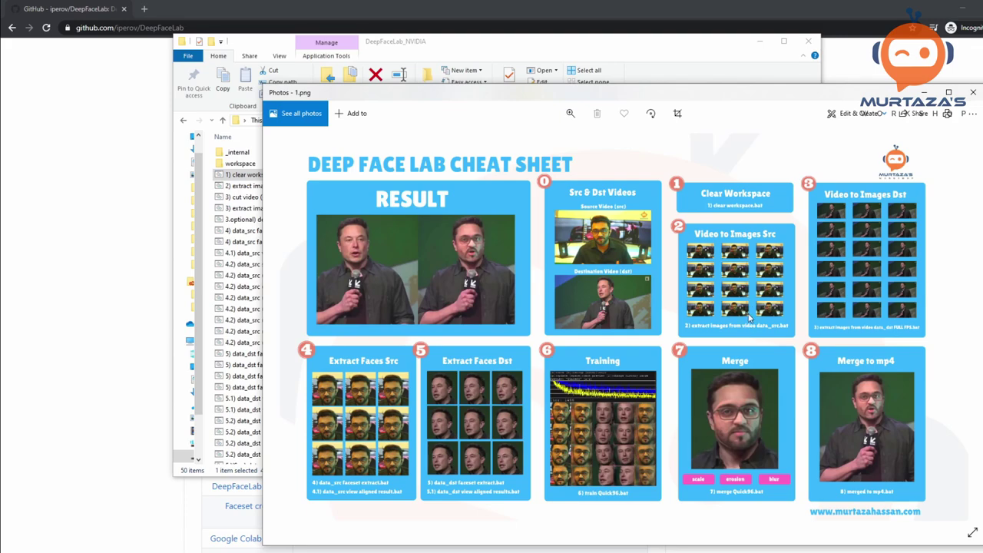
{"action": "scroll", "coordinate": [752, 362], "scroll_direction": "up", "scroll_amount": 3}
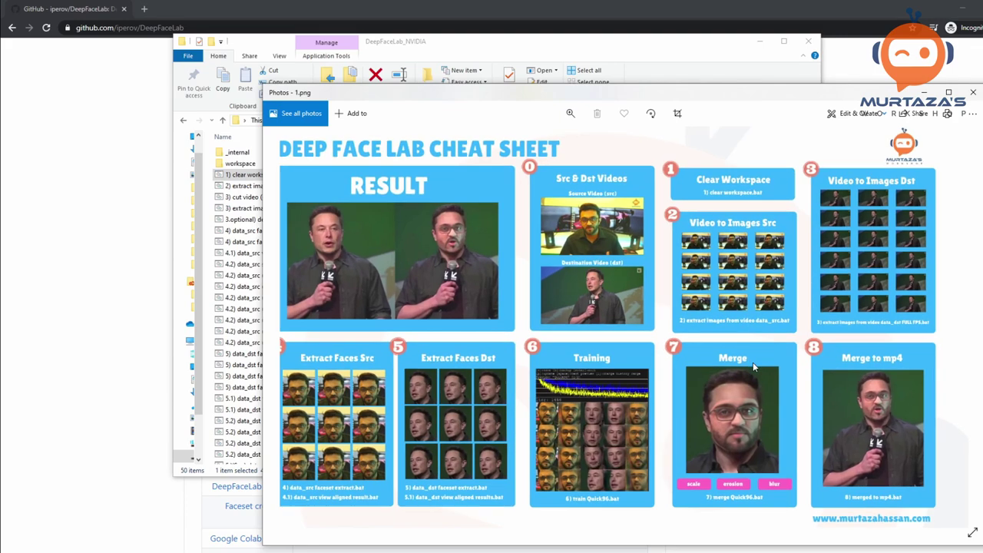
{"action": "scroll", "coordinate": [740, 315], "scroll_direction": "up", "scroll_amount": 3}
{"action": "left_click_drag", "start_coordinate": [683, 252], "coordinate": [705, 455]}
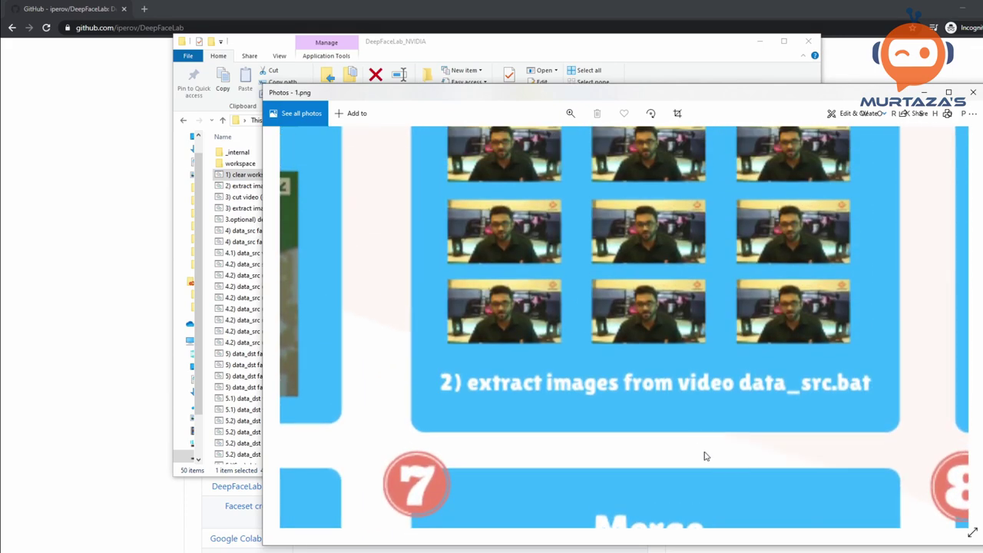
{"action": "scroll", "coordinate": [669, 384], "scroll_direction": "down", "scroll_amount": 3}
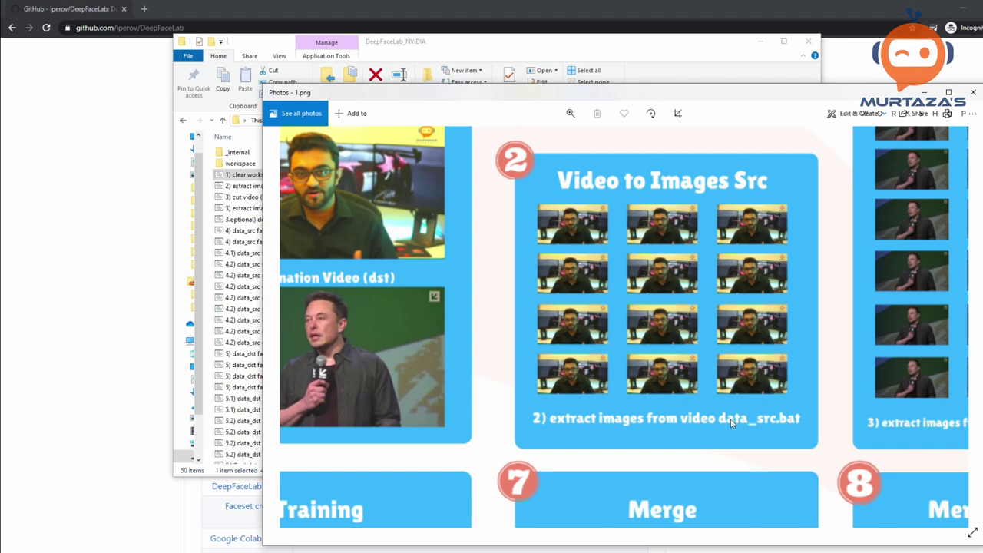
Run 2) extract images from video data_src.bat with the default FPS of 0 and png output format, closing the console once extraction finishes
{"action": "left_click_drag", "start_coordinate": [279, 44], "coordinate": [225, 74]}
{"action": "left_click", "coordinate": [229, 217]}
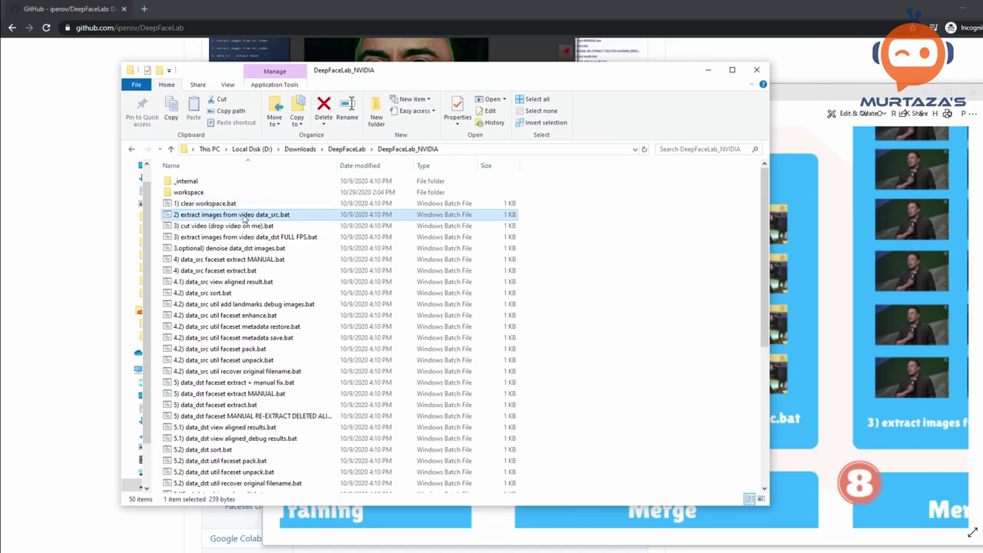
{"action": "double_click", "coordinate": [265, 216]}
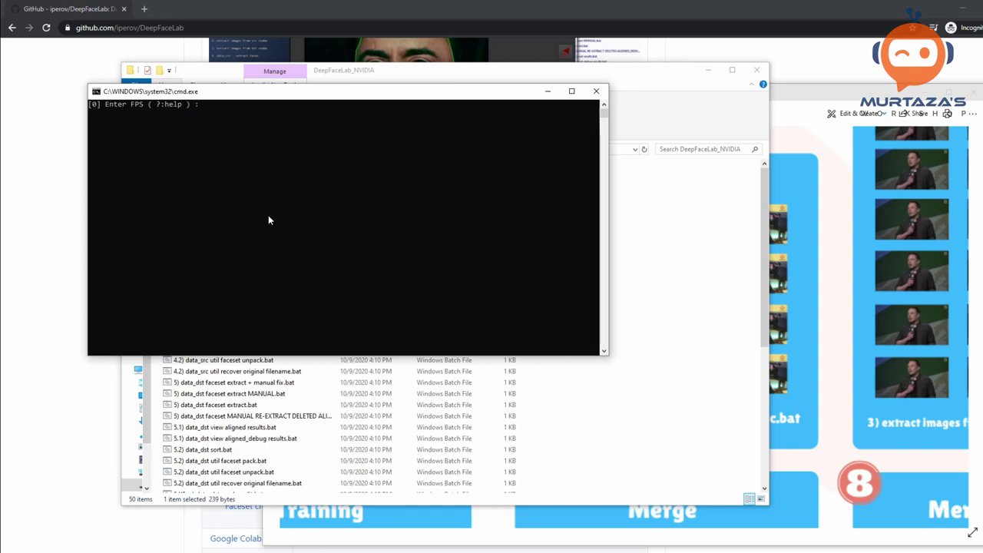
{"action": "key", "text": "Return"}
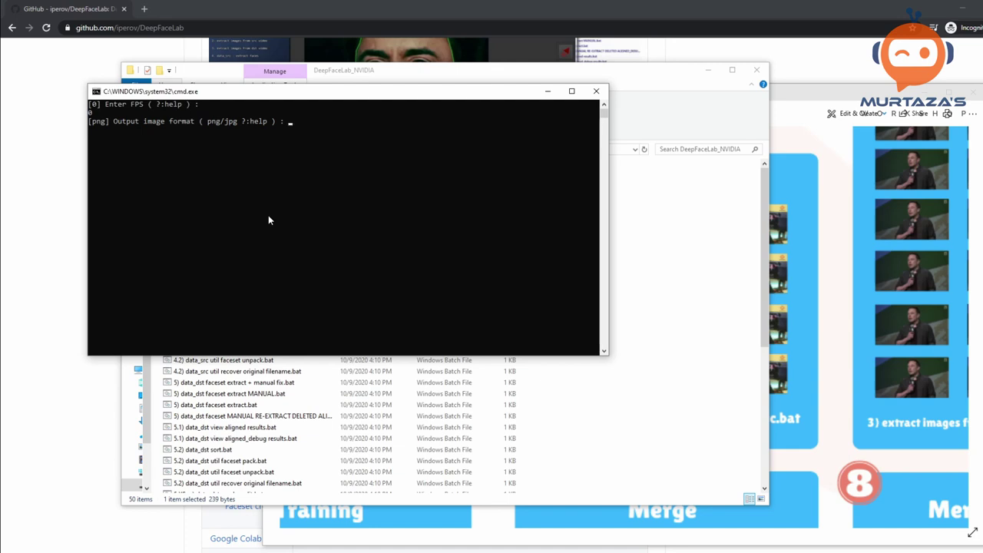
{"action": "key", "text": "Return"}
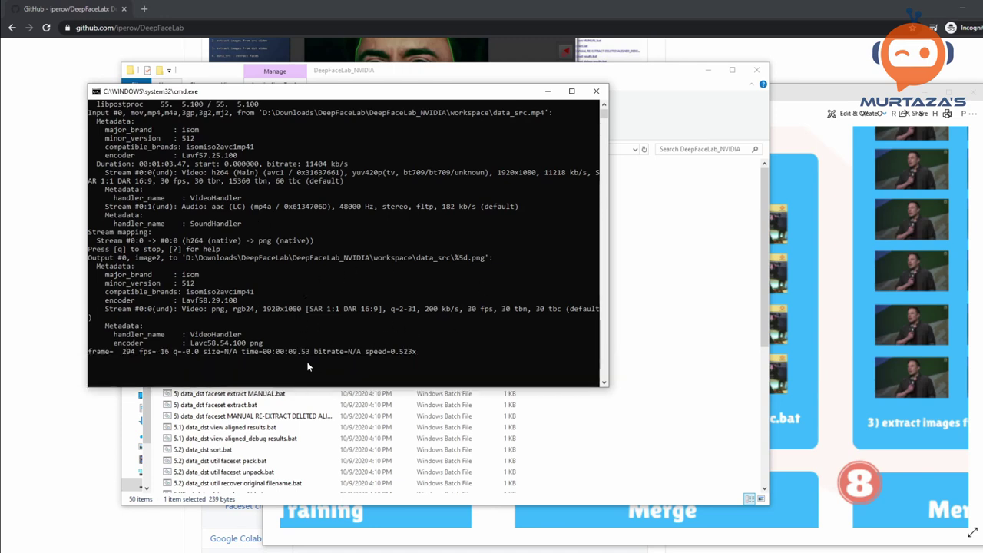
{"action": "left_click", "coordinate": [270, 376]}
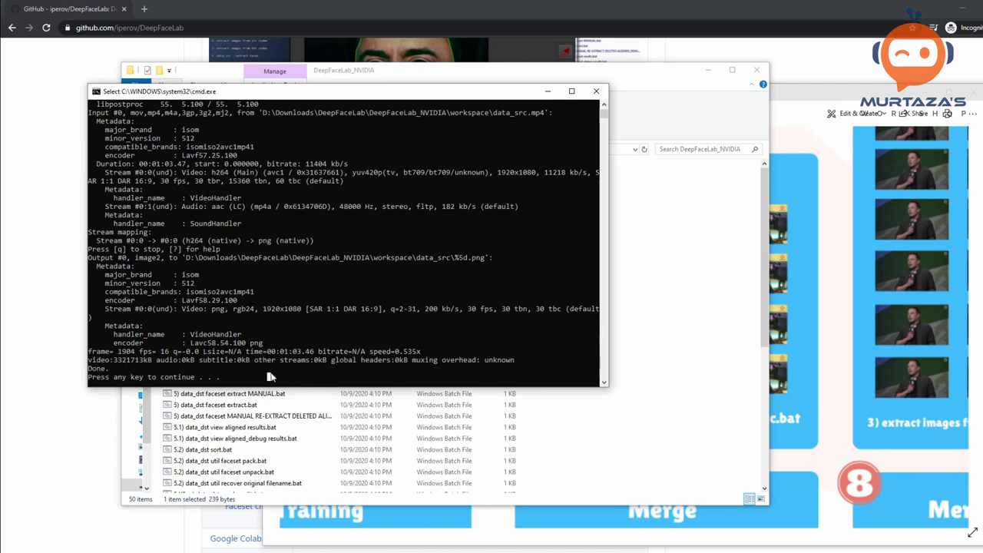
{"action": "key", "text": "Return"}
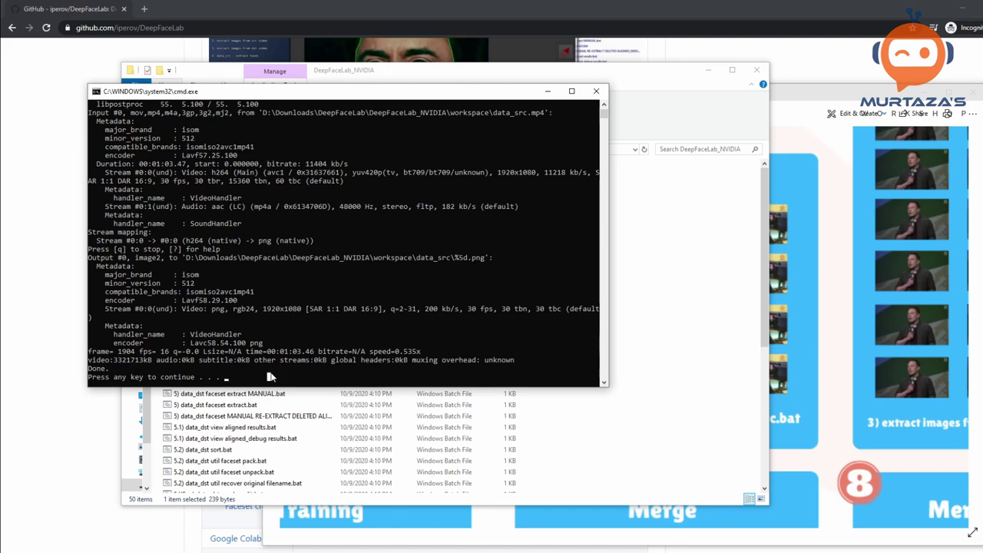
{"action": "scroll", "coordinate": [208, 291], "scroll_direction": "down", "scroll_amount": 5}
{"action": "left_click", "coordinate": [205, 258]}
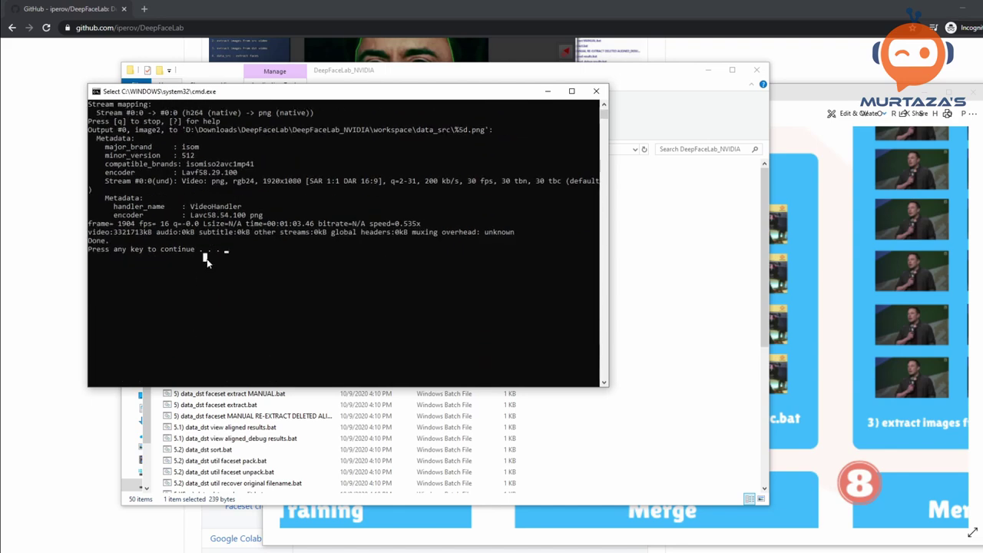
{"action": "key", "text": "Return"}
{"action": "key", "text": "Return"}
{"action": "double_click", "coordinate": [207, 258]}
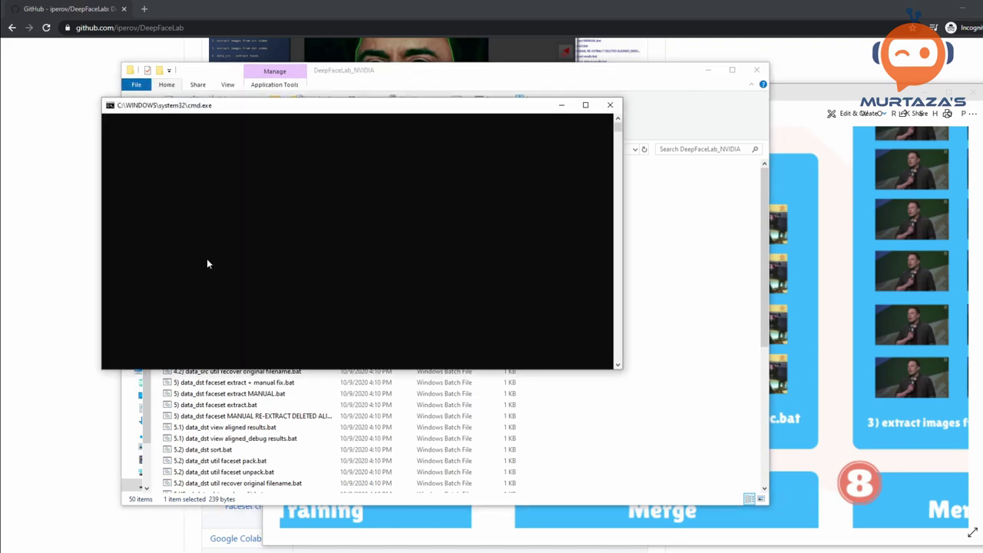
{"action": "left_click", "coordinate": [611, 105]}
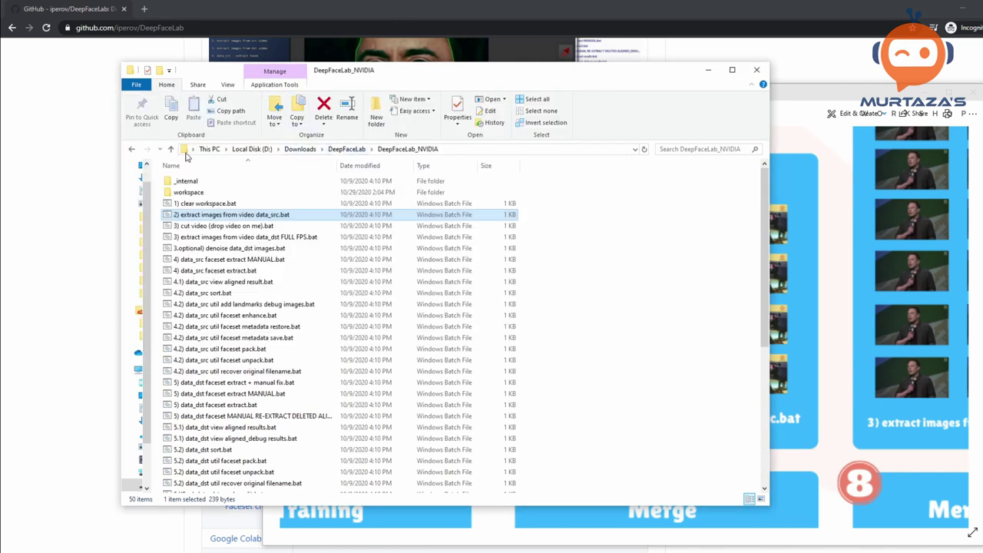
Look through the extracted source frames in the workspace's data_src folder, from the first PNG to the last
{"action": "double_click", "coordinate": [199, 193]}
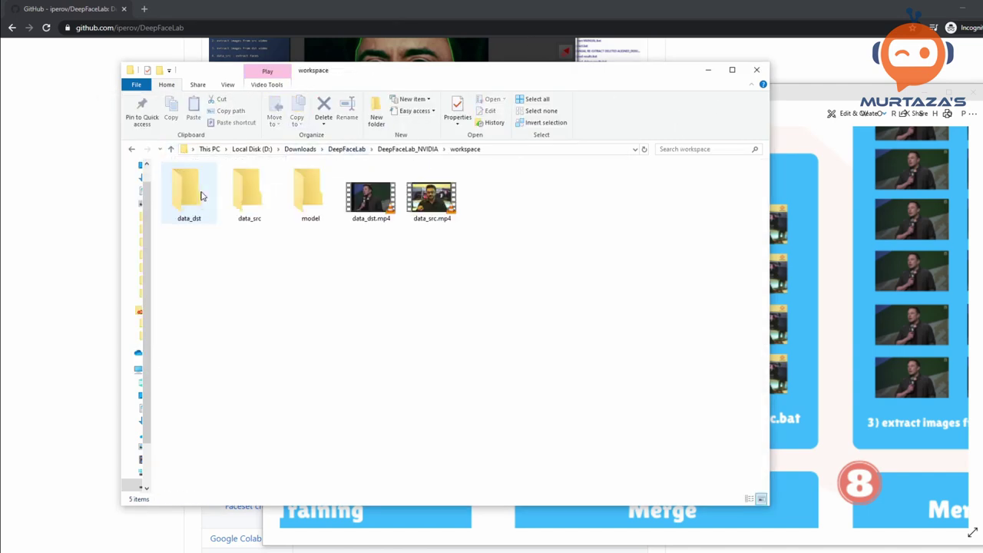
{"action": "double_click", "coordinate": [248, 208]}
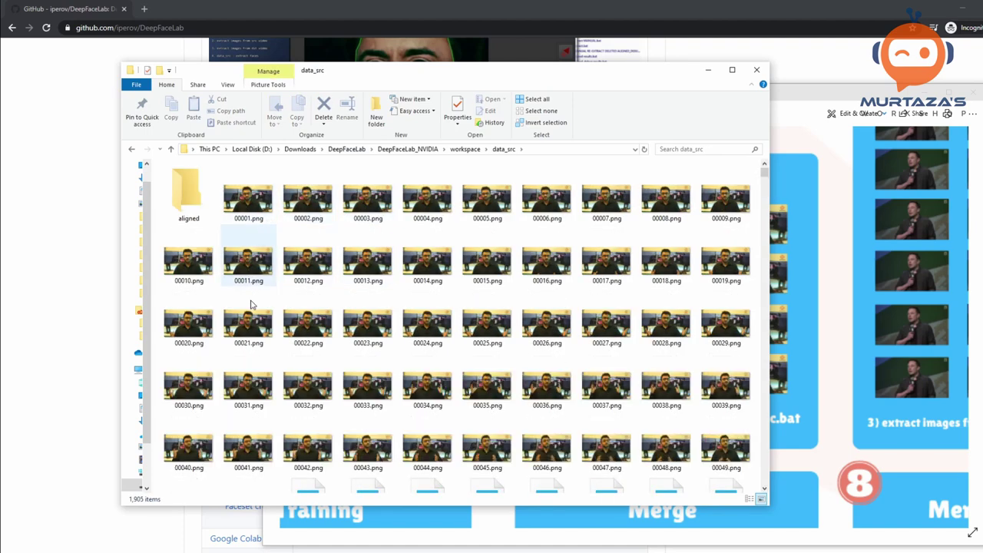
{"action": "scroll", "coordinate": [538, 307], "scroll_direction": "down", "scroll_amount": 8}
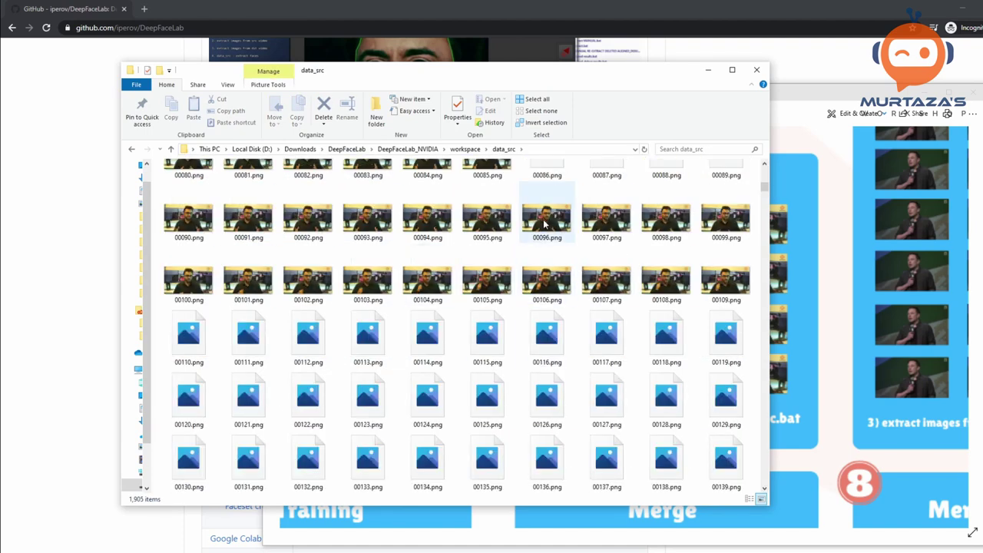
{"action": "scroll", "coordinate": [489, 342], "scroll_direction": "down", "scroll_amount": 3}
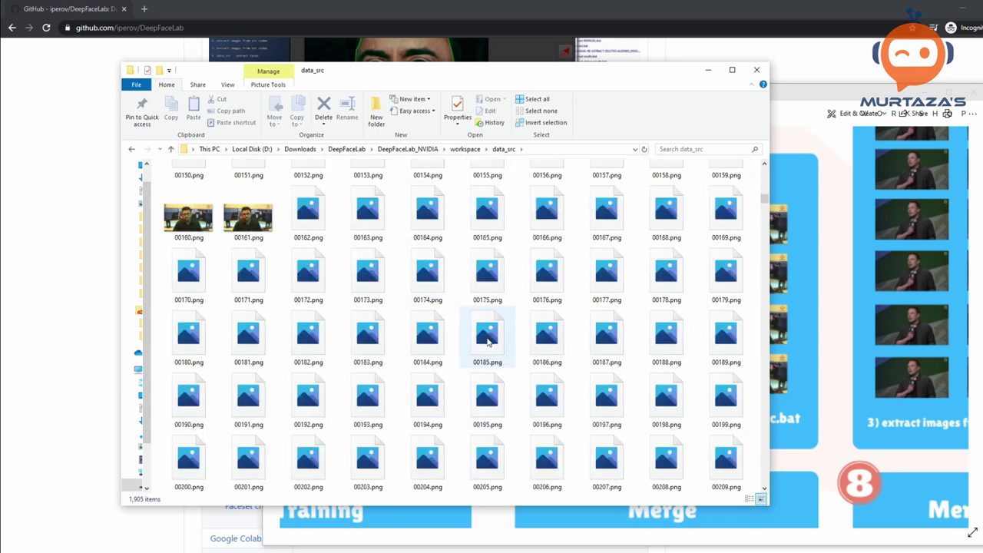
{"action": "scroll", "coordinate": [489, 342], "scroll_direction": "down", "scroll_amount": 15}
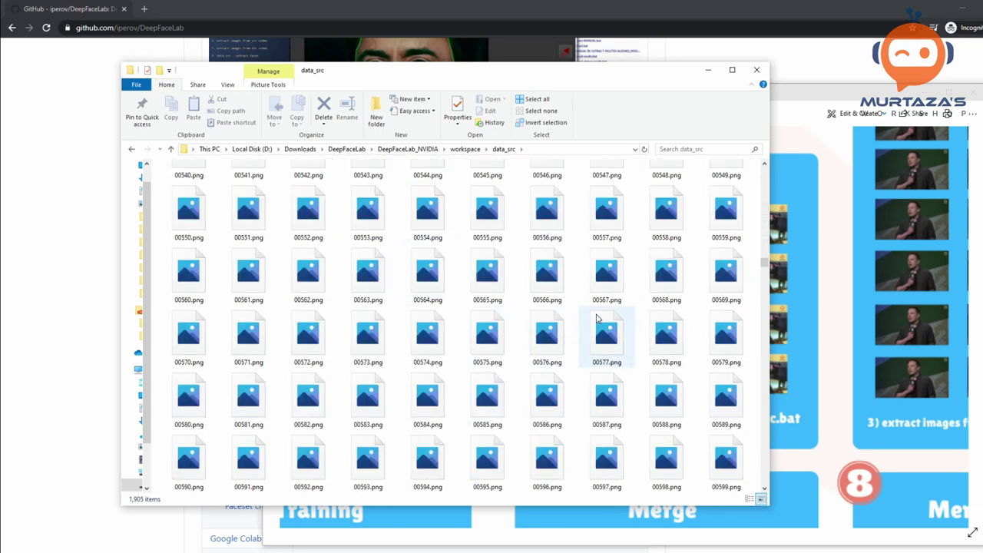
{"action": "scroll", "coordinate": [598, 318], "scroll_direction": "down", "scroll_amount": 12}
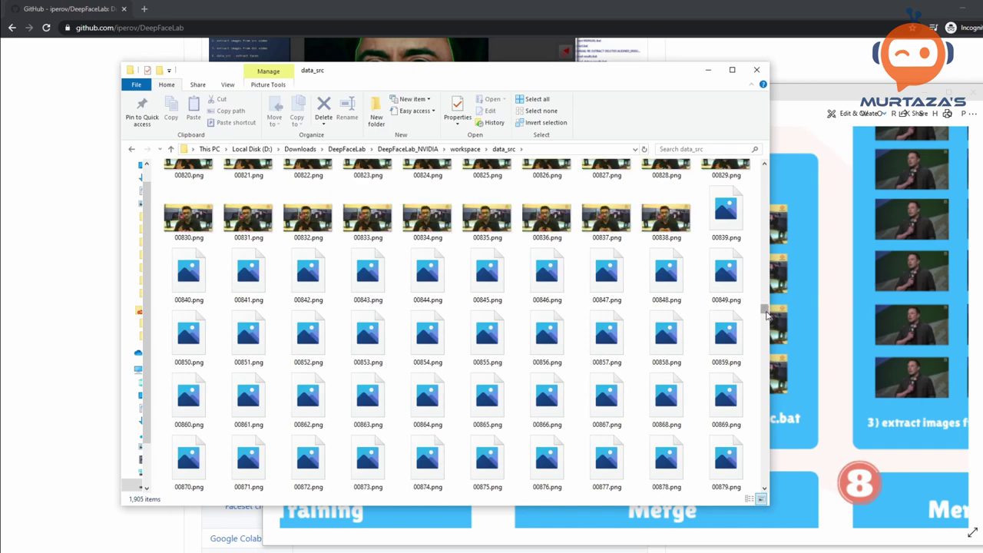
{"action": "left_click_drag", "start_coordinate": [767, 314], "coordinate": [770, 508]}
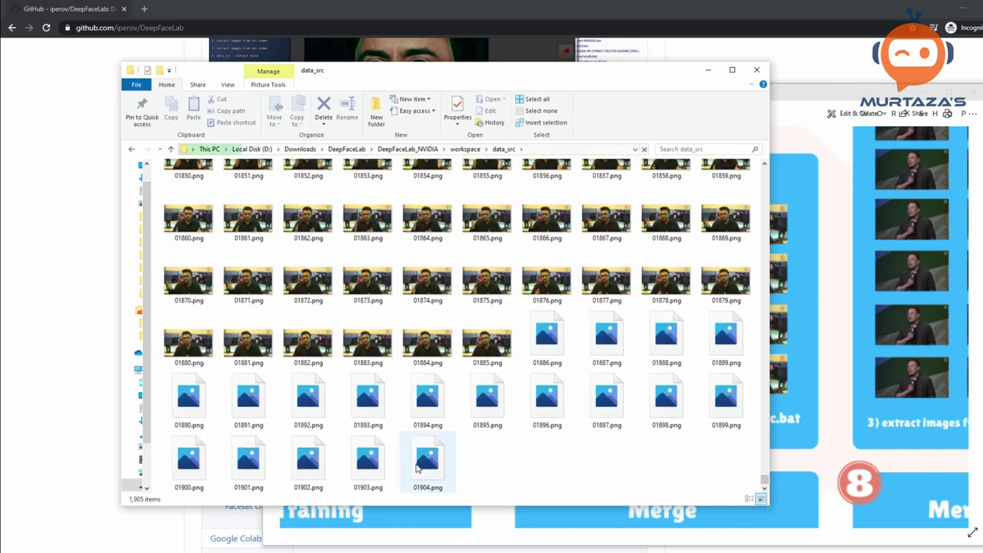
{"action": "scroll", "coordinate": [450, 361], "scroll_direction": "up", "scroll_amount": 7}
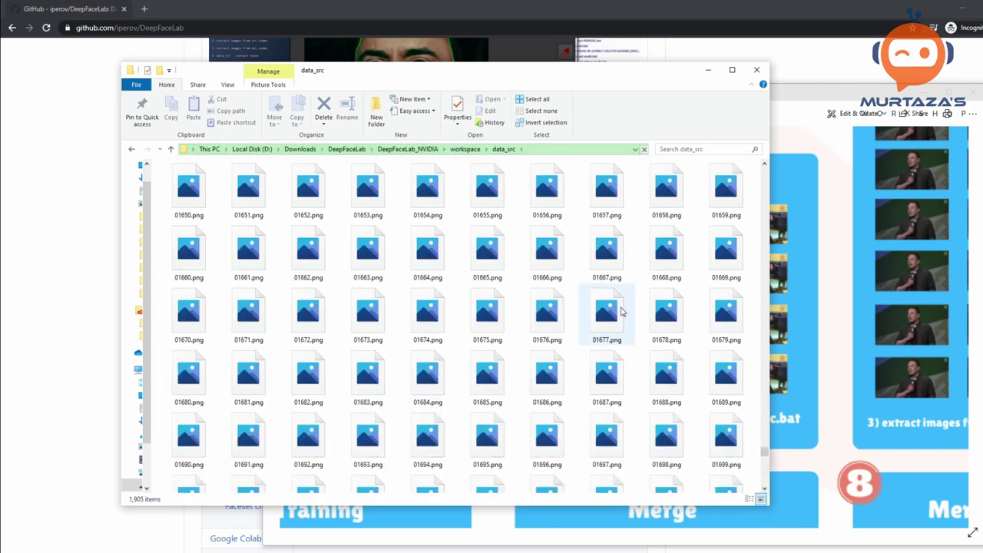
Place the data_src folder window side by side with the cheat sheet and enlarge the sheet's Video to Images Dst section
{"action": "left_click_drag", "start_coordinate": [765, 454], "coordinate": [371, 62]}
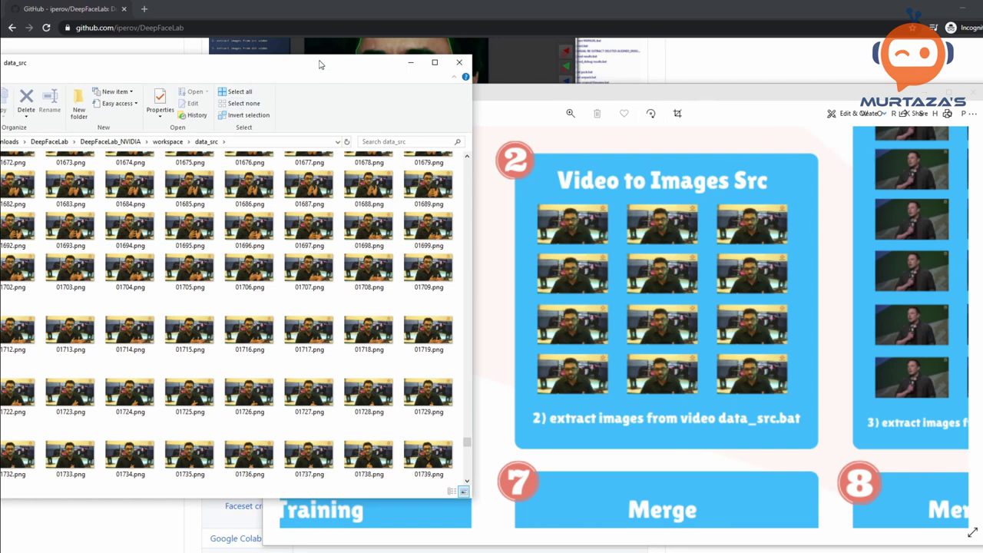
{"action": "left_click_drag", "start_coordinate": [321, 64], "coordinate": [0, 177]}
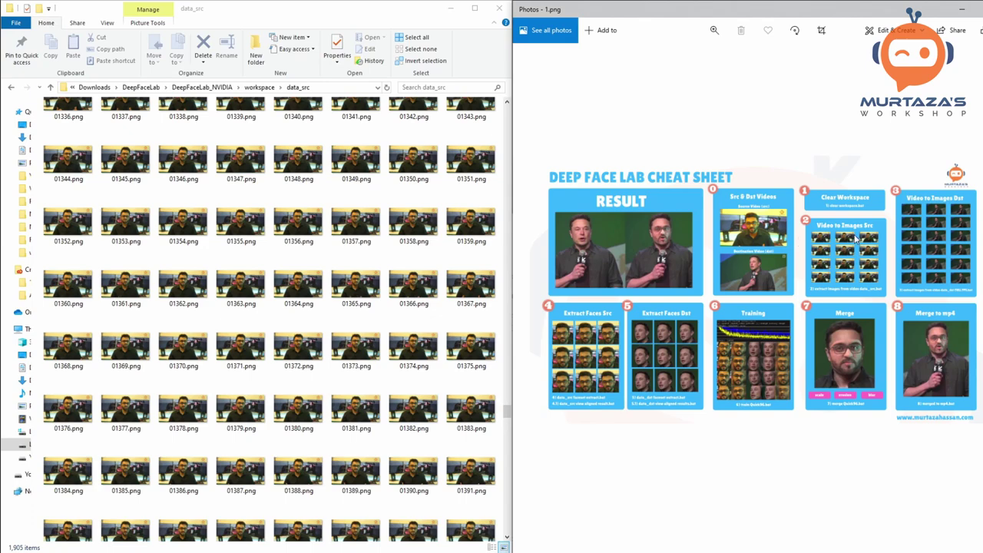
{"action": "scroll", "coordinate": [857, 238], "scroll_direction": "up", "scroll_amount": 5}
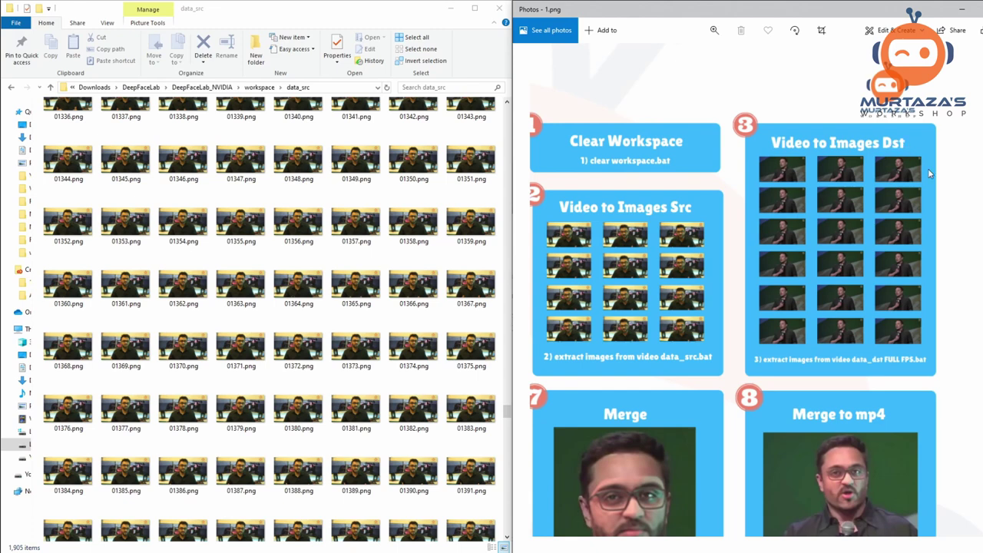
Return to the workspace folder and check the data_src.mp4 and data_dst.mp4 videos
{"action": "left_click", "coordinate": [51, 87]}
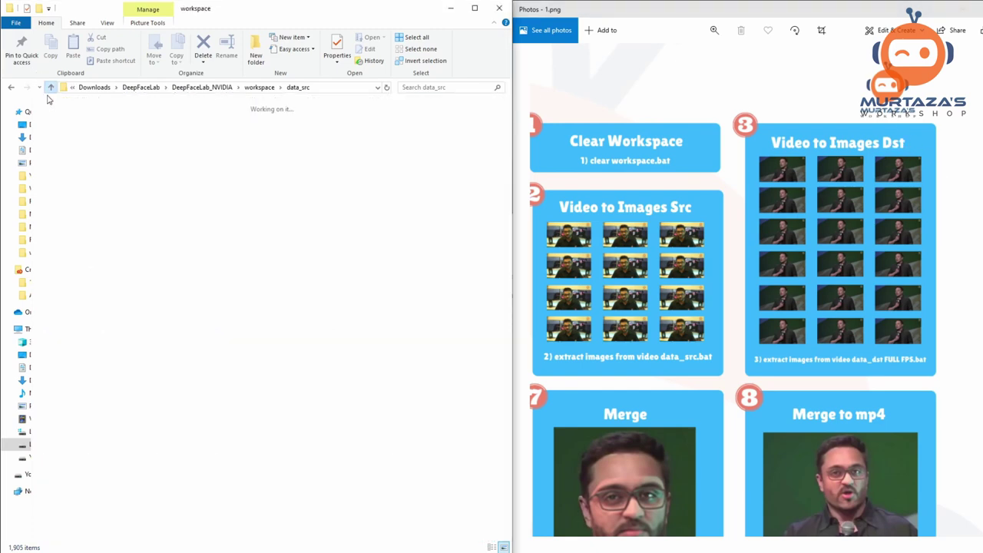
{"action": "left_click", "coordinate": [313, 139]}
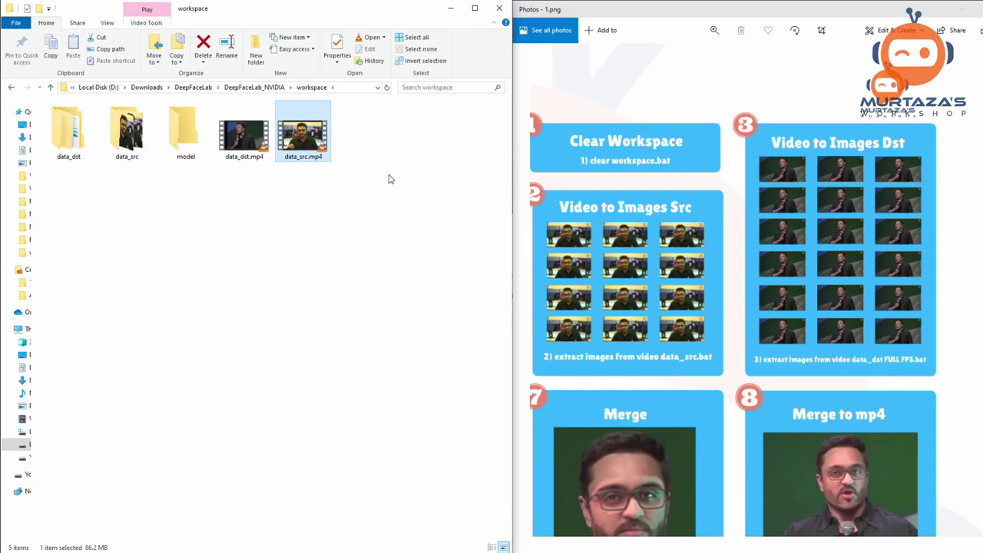
{"action": "left_click_drag", "start_coordinate": [355, 130], "coordinate": [286, 169]}
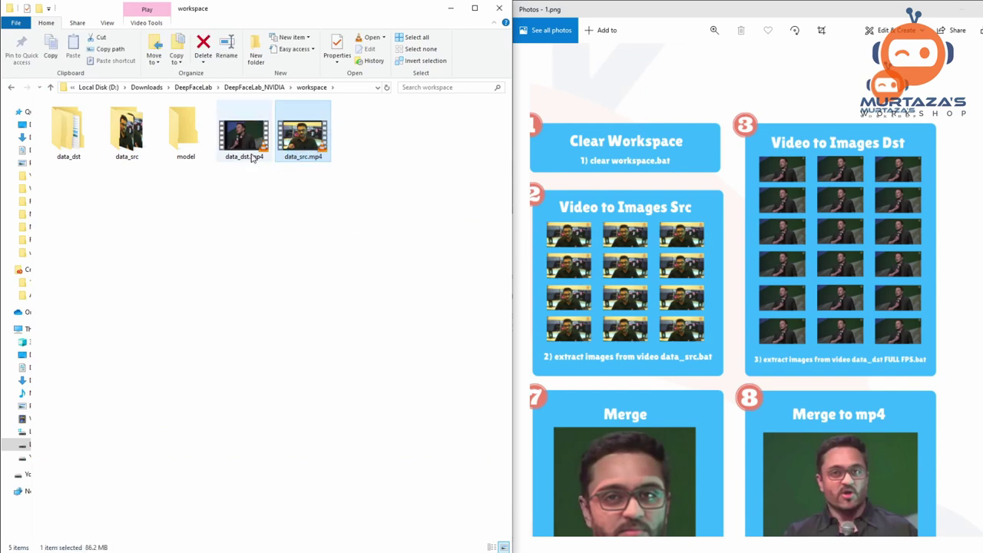
{"action": "left_click", "coordinate": [243, 150]}
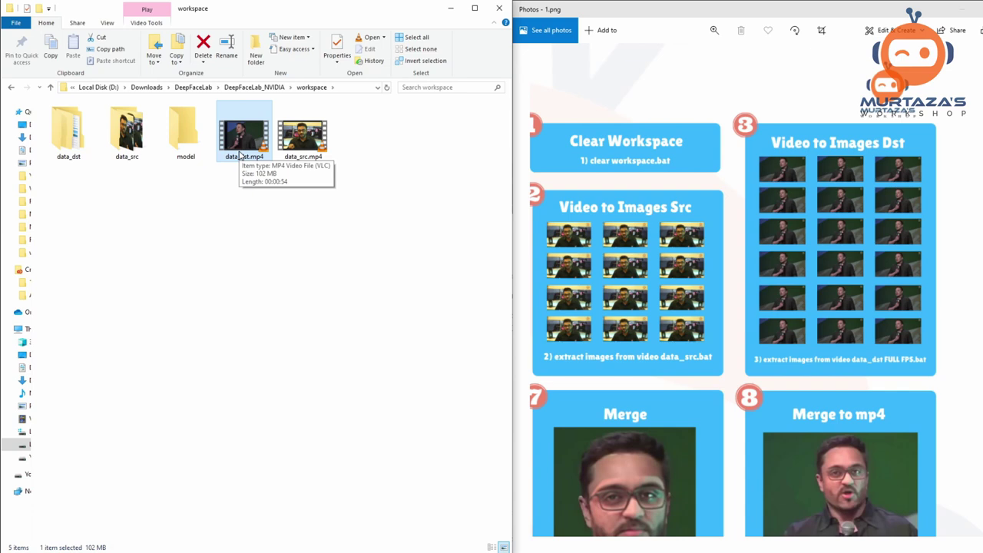
Run 3) extract images from video data_dst FULL FPS.bat from the DeepFaceLab_NVIDIA folder with the default png output format
{"action": "left_click", "coordinate": [51, 87]}
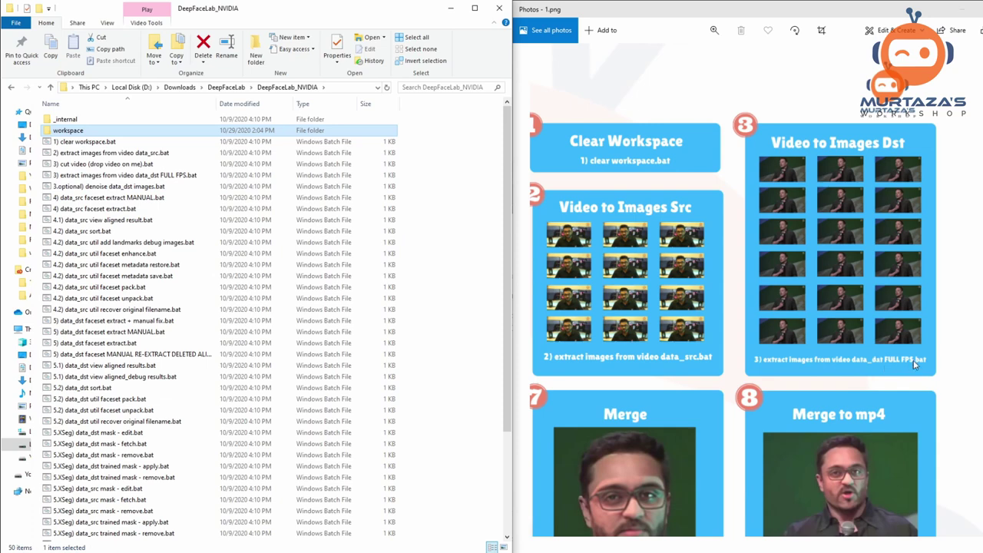
{"action": "left_click", "coordinate": [102, 176]}
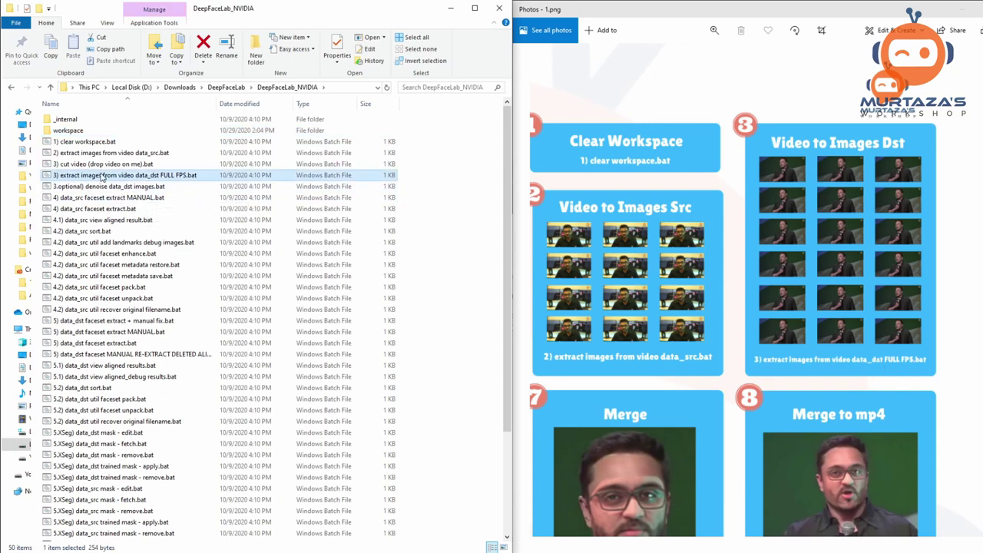
{"action": "double_click", "coordinate": [94, 176]}
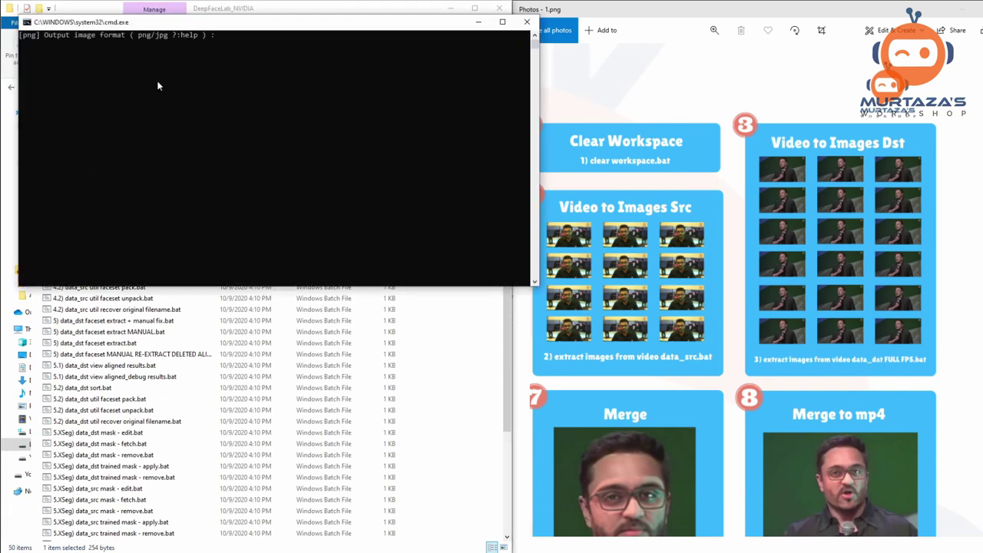
{"action": "left_click_drag", "start_coordinate": [198, 29], "coordinate": [242, 136]}
{"action": "left_click", "coordinate": [265, 184]}
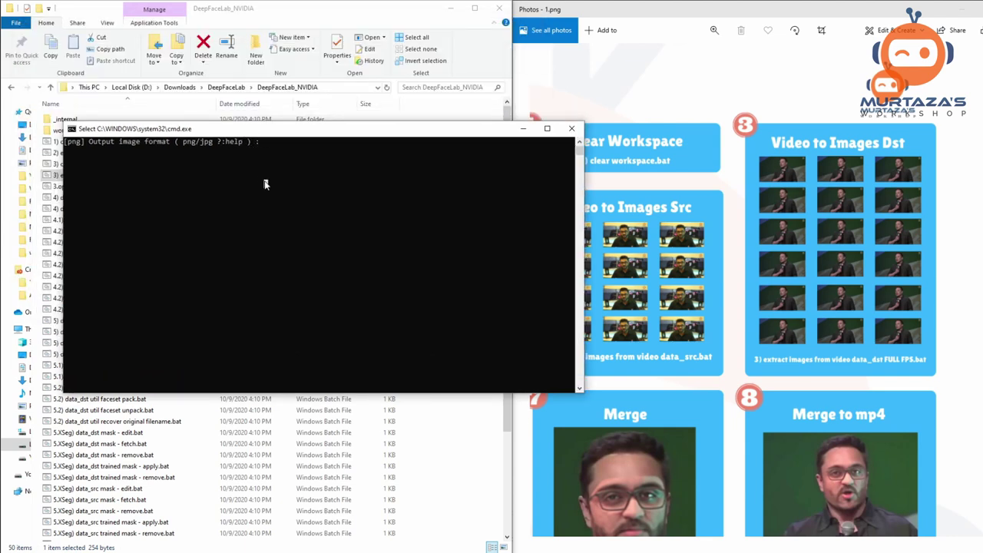
{"action": "key", "text": "Return"}
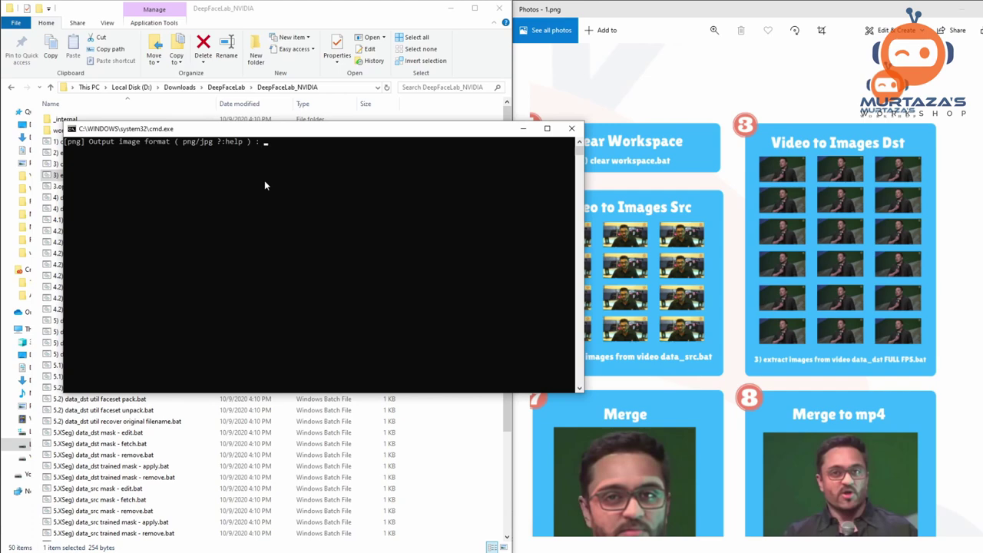
{"action": "key", "text": "Return"}
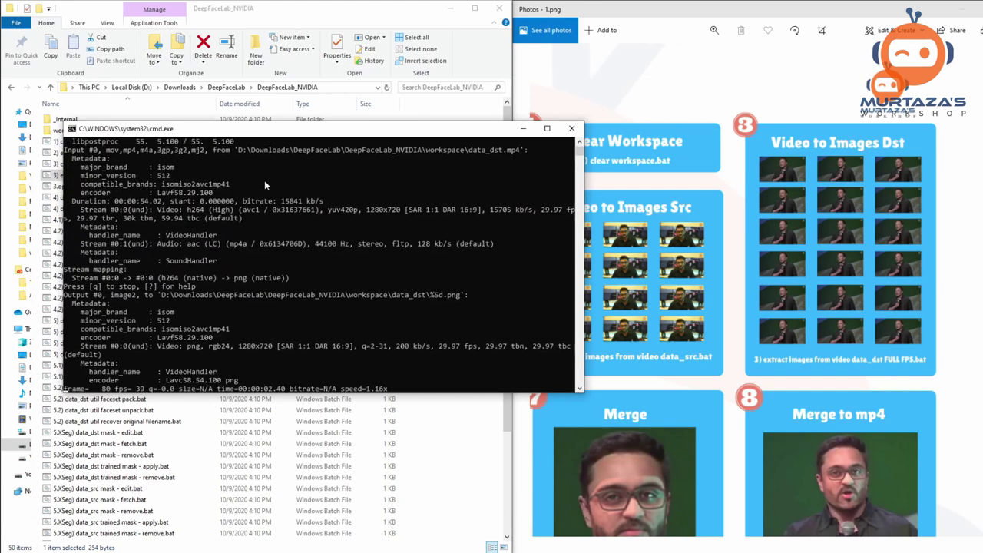
Enlarge the console window and examine the data_dst extraction log and frame progress
{"action": "scroll", "coordinate": [180, 182], "scroll_direction": "up", "scroll_amount": 4}
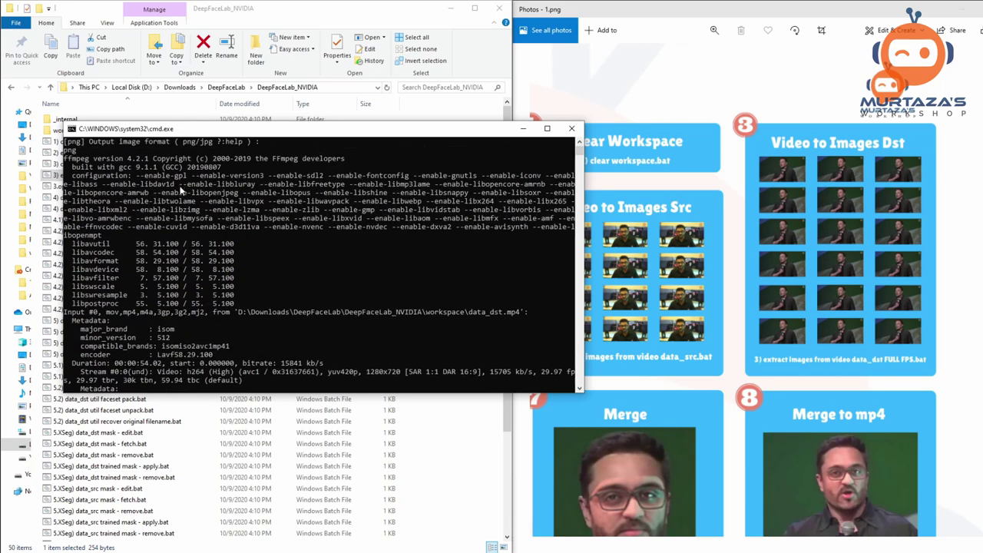
{"action": "scroll", "coordinate": [244, 185], "scroll_direction": "down", "scroll_amount": 4}
{"action": "scroll", "coordinate": [530, 360], "scroll_direction": "down", "scroll_amount": 5}
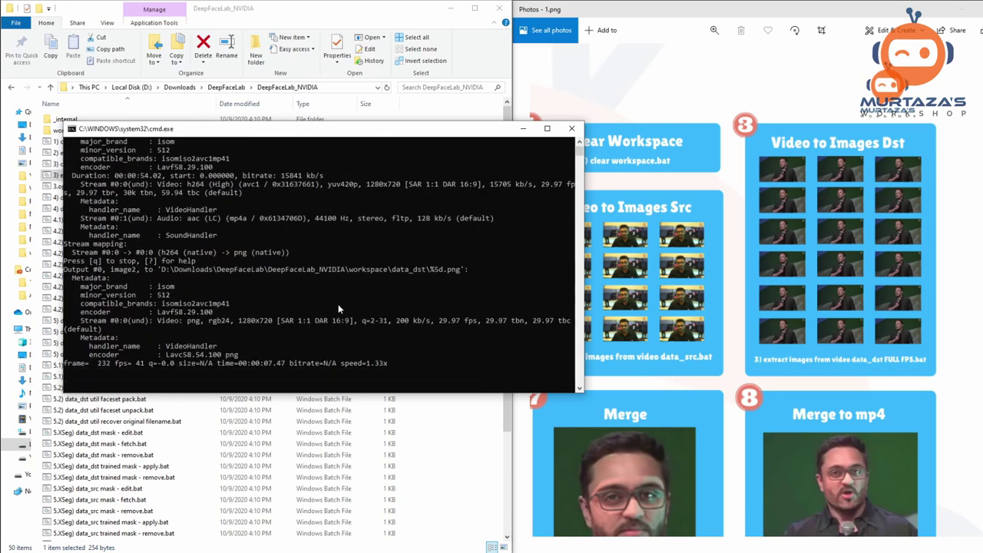
{"action": "scroll", "coordinate": [559, 368], "scroll_direction": "up", "scroll_amount": 3}
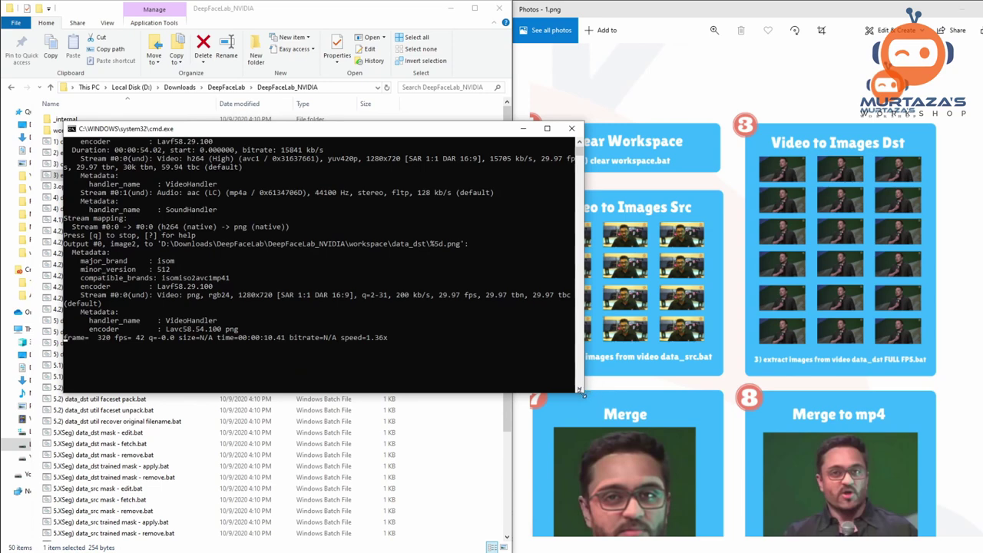
{"action": "left_click_drag", "start_coordinate": [581, 392], "coordinate": [681, 518]}
{"action": "left_click_drag", "start_coordinate": [392, 121], "coordinate": [391, 37]}
{"action": "scroll", "coordinate": [537, 152], "scroll_direction": "up", "scroll_amount": 3}
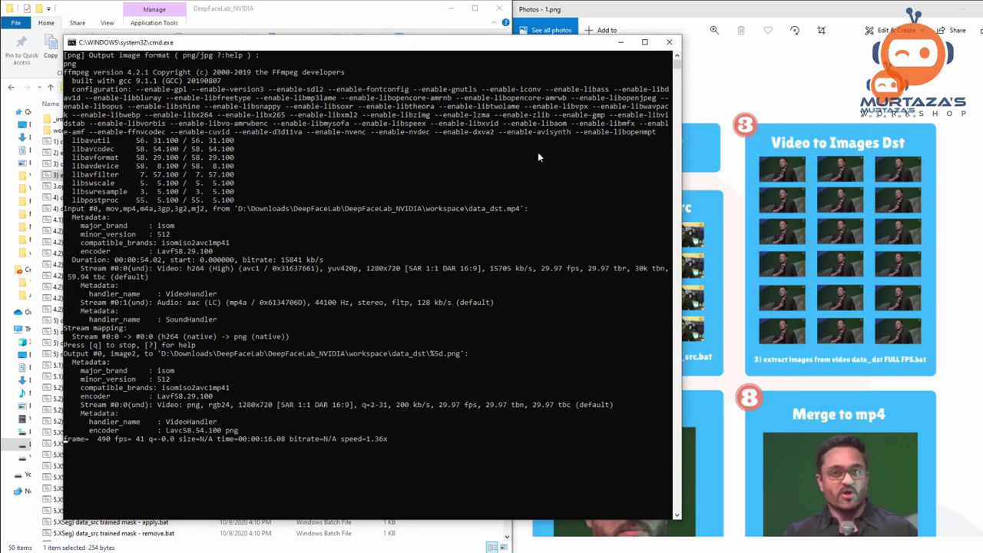
Close the data_dst extraction console once the process is done
{"action": "left_click", "coordinate": [573, 354]}
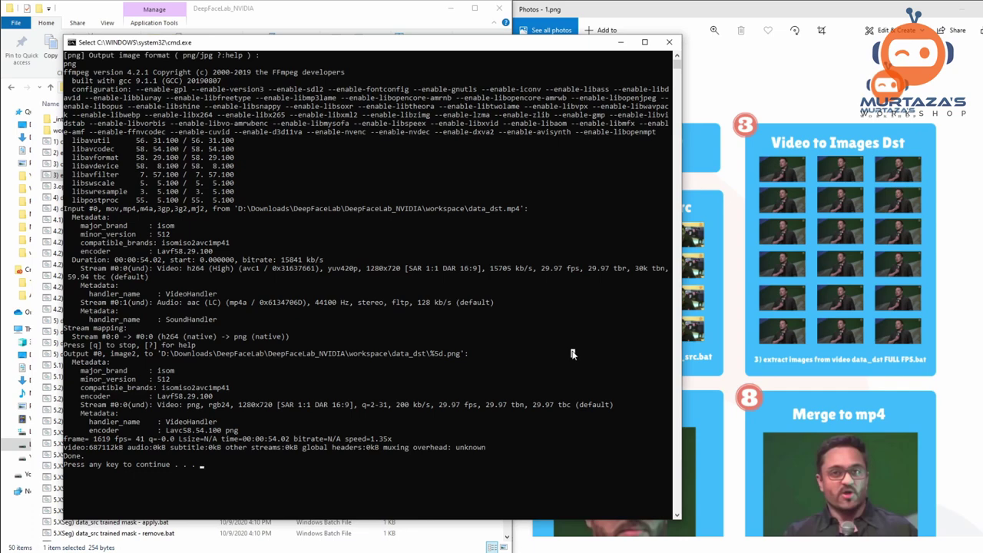
{"action": "key", "text": "Return"}
{"action": "key", "text": "Return"}
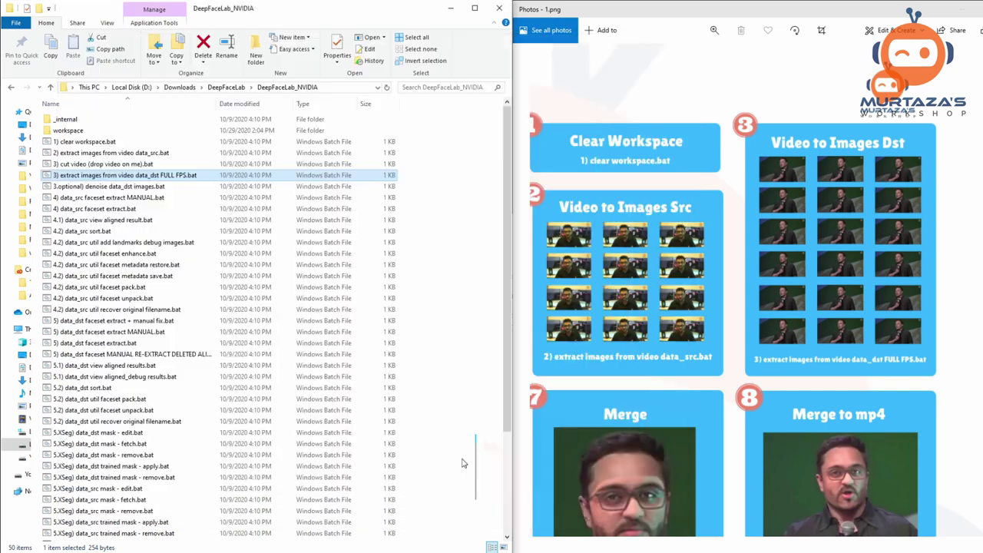
Look through the extracted destination frames in the workspace's data_dst folder and compare them with the cheat sheet's Video to Images Dst section
{"action": "double_click", "coordinate": [113, 132]}
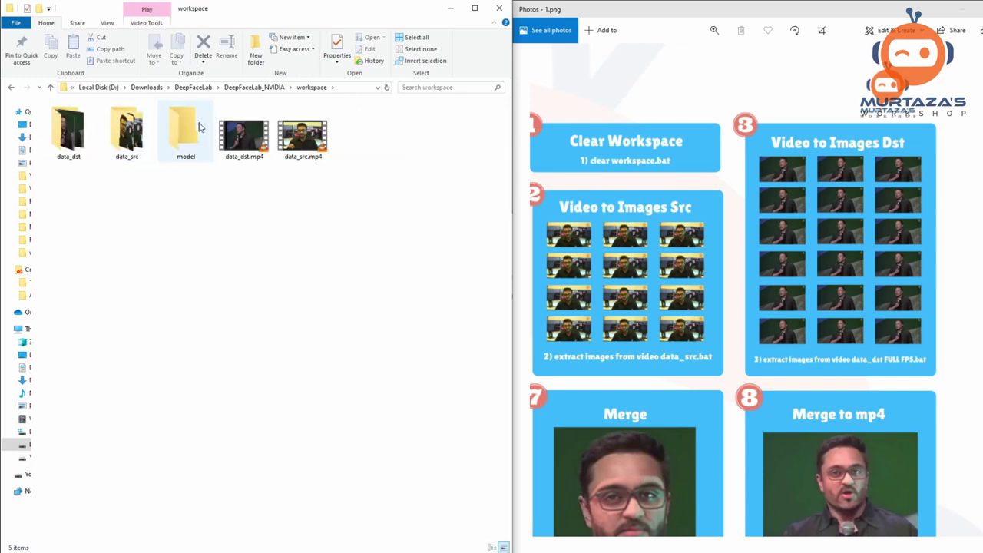
{"action": "double_click", "coordinate": [73, 131]}
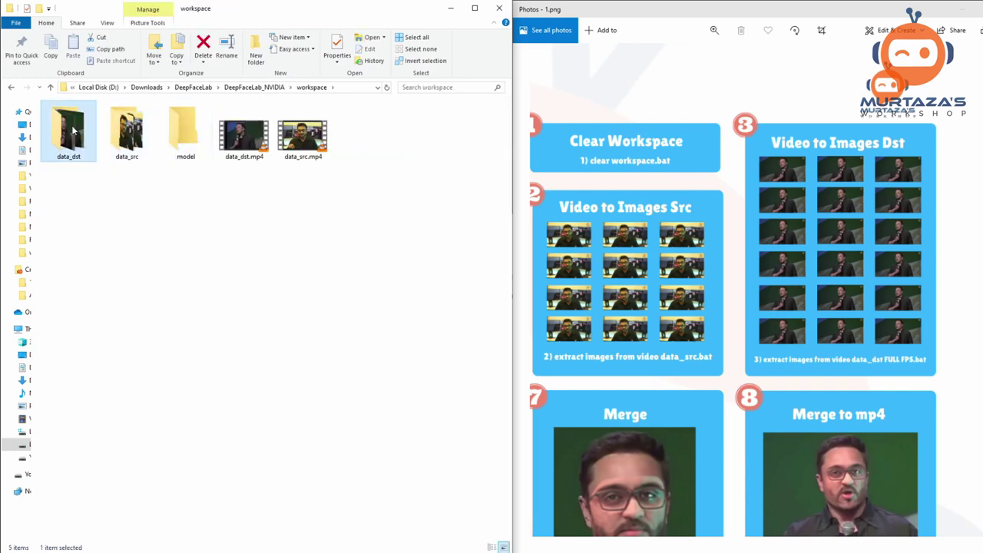
{"action": "left_click", "coordinate": [126, 138]}
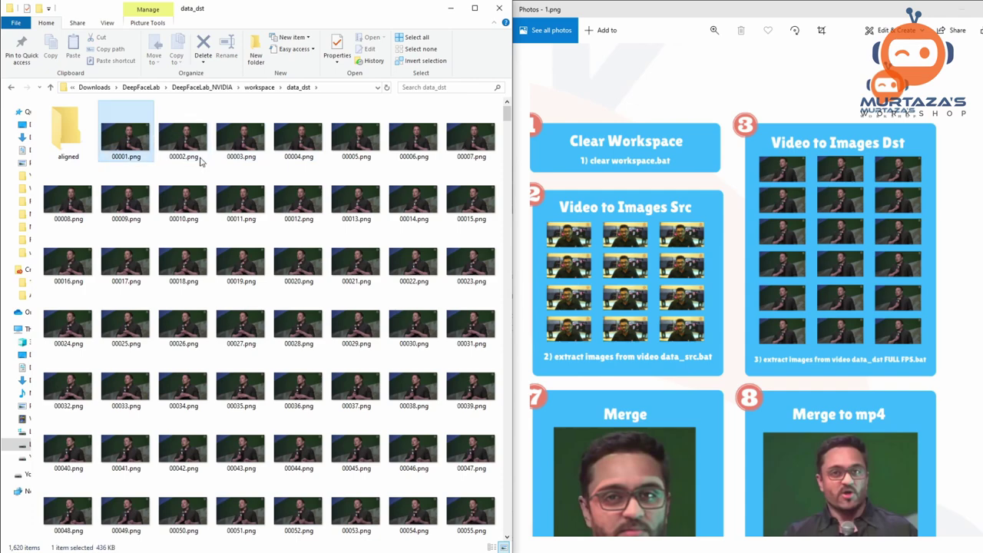
{"action": "scroll", "coordinate": [322, 261], "scroll_direction": "down", "scroll_amount": 10}
{"action": "scroll", "coordinate": [340, 287], "scroll_direction": "down", "scroll_amount": 20}
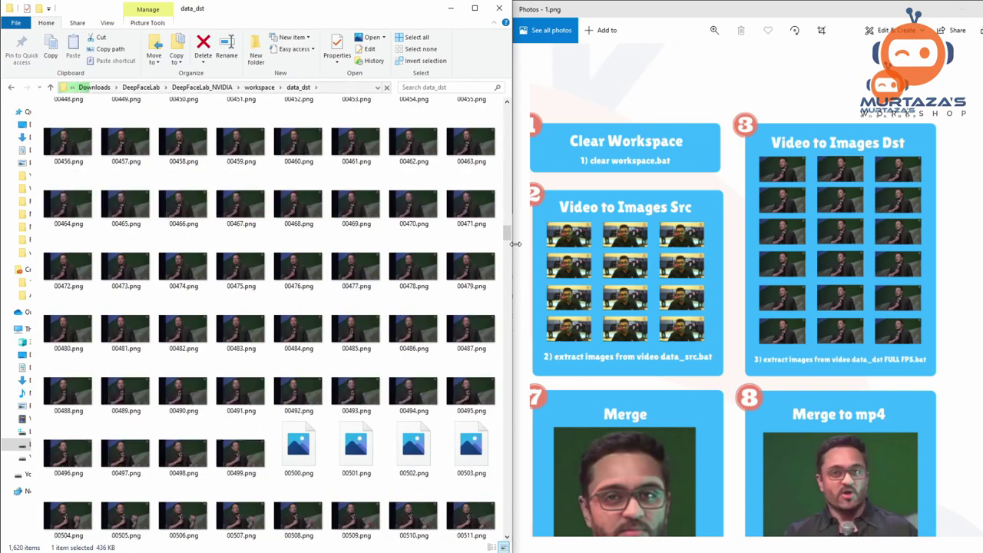
{"action": "scroll", "coordinate": [493, 435], "scroll_direction": "down", "scroll_amount": 20}
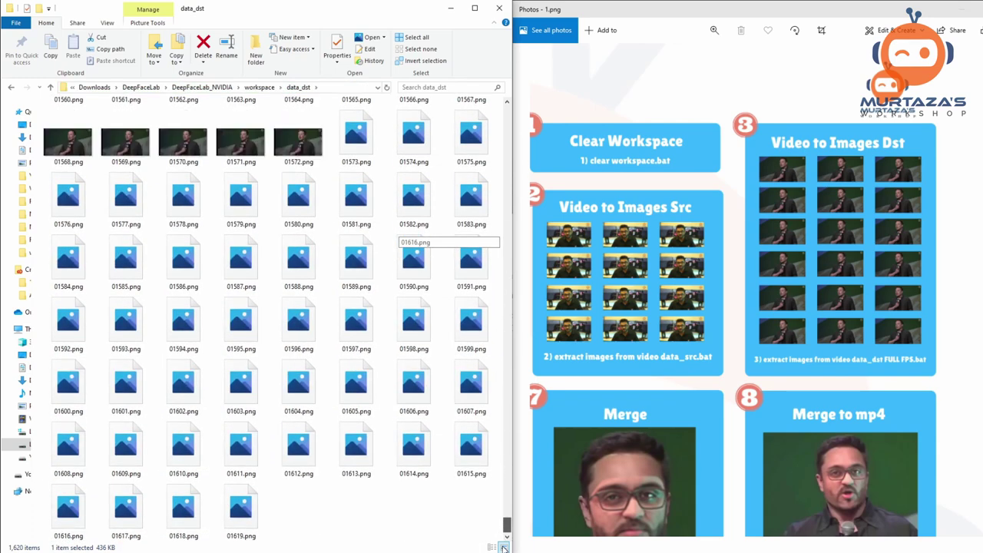
{"action": "left_click_drag", "start_coordinate": [506, 377], "coordinate": [496, 199]}
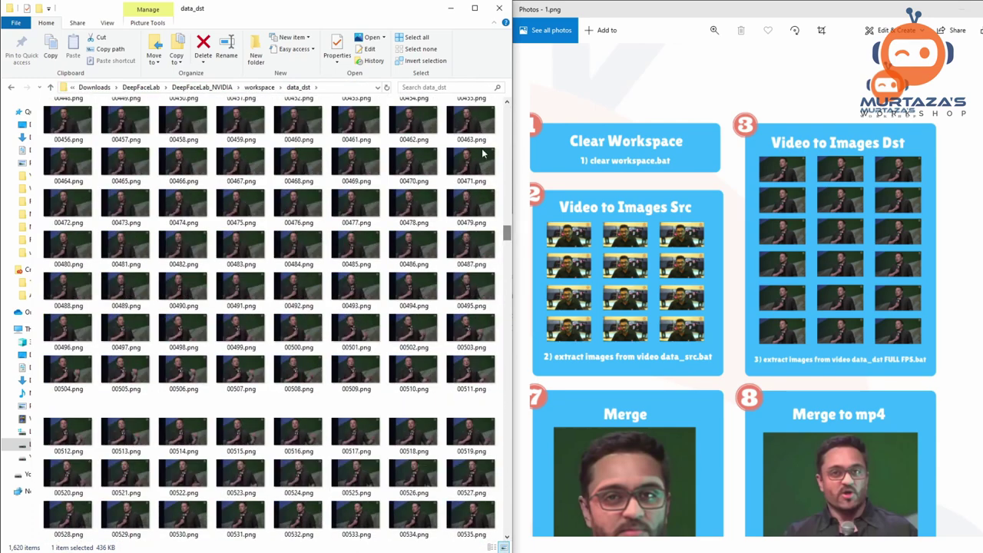
{"action": "left_click_drag", "start_coordinate": [497, 160], "coordinate": [499, 107]}
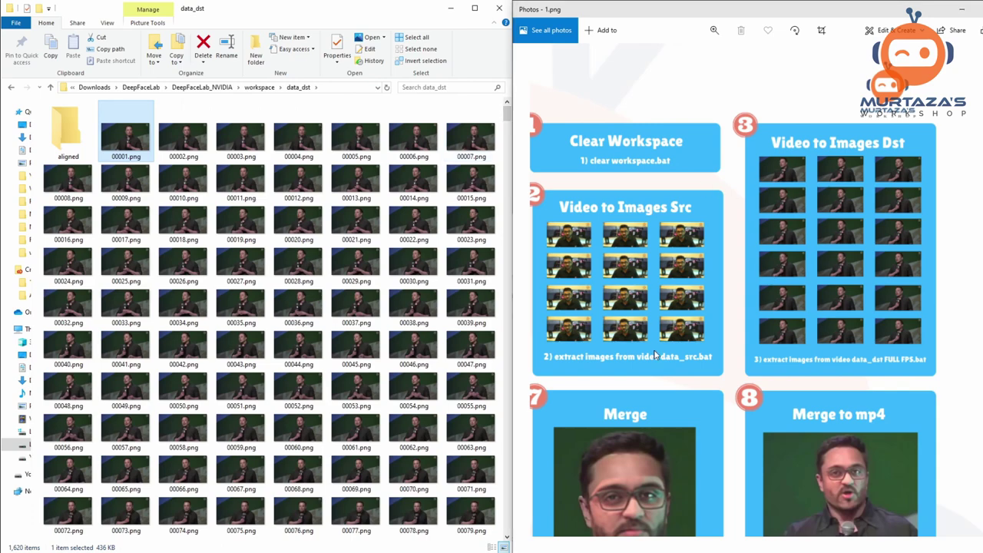
{"action": "left_click_drag", "start_coordinate": [655, 349], "coordinate": [716, 329]}
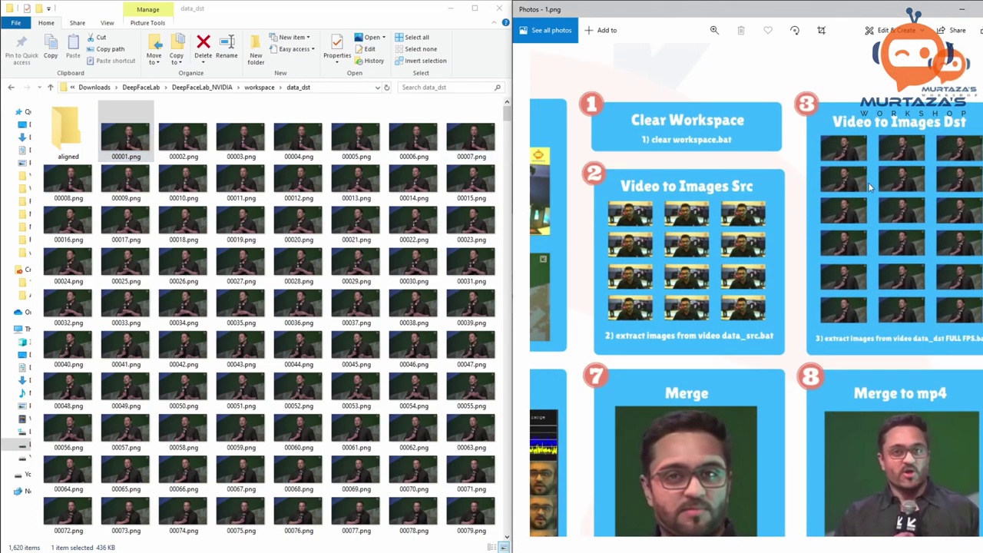
Look over the cheat sheet's Extract Faces Src and Extract Faces Dst sections and compare them with the source and destination video sections
{"action": "left_click_drag", "start_coordinate": [624, 456], "coordinate": [842, 265]}
{"action": "scroll", "coordinate": [575, 325], "scroll_direction": "down", "scroll_amount": 2}
{"action": "scroll", "coordinate": [651, 280], "scroll_direction": "up", "scroll_amount": 2}
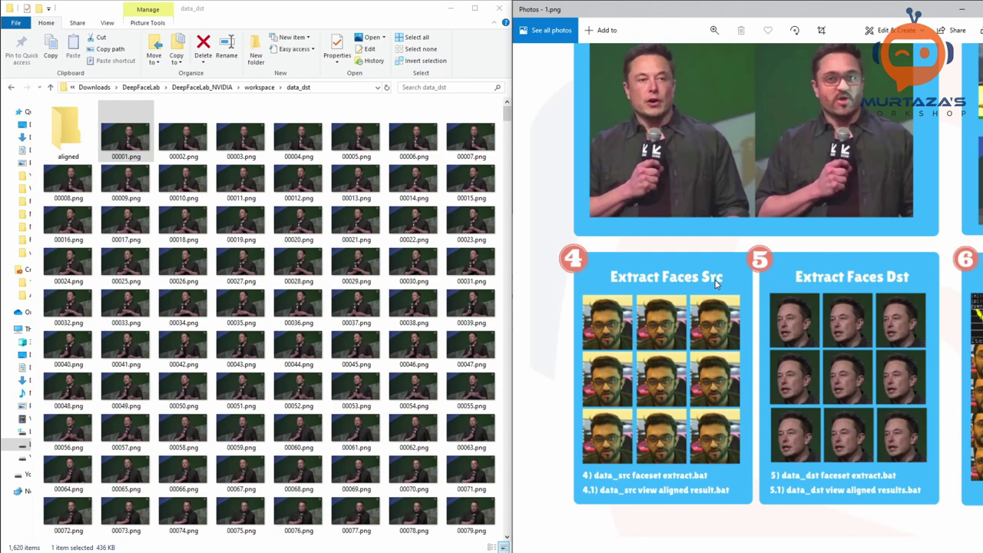
{"action": "scroll", "coordinate": [684, 327], "scroll_direction": "down", "scroll_amount": 2}
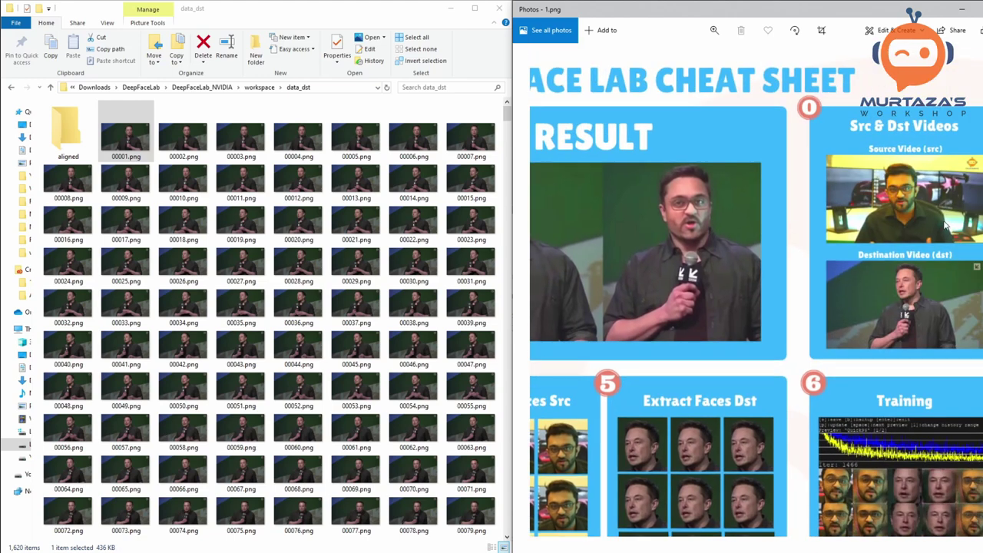
{"action": "scroll", "coordinate": [751, 252], "scroll_direction": "up", "scroll_amount": 2}
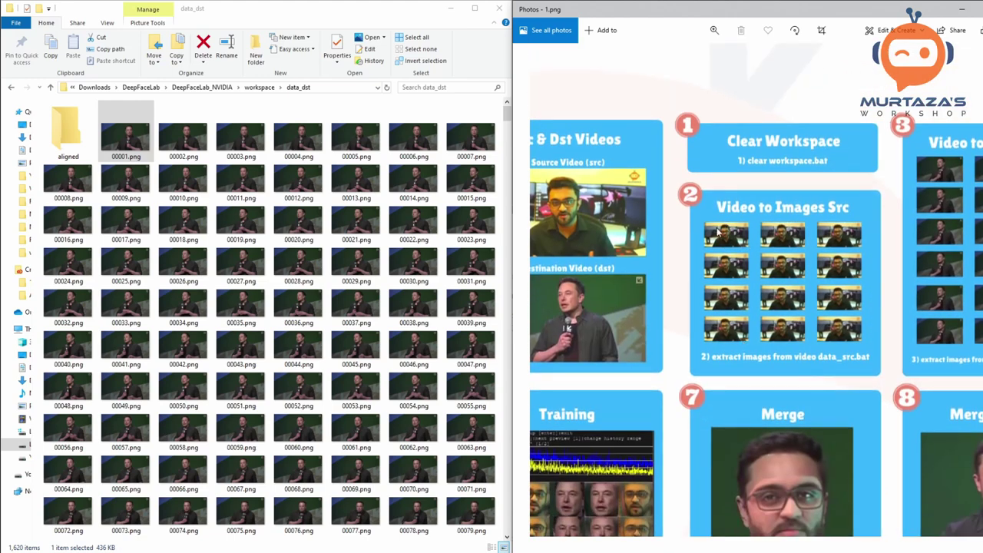
Open the workspace's data_src folder and inspect the extracted source frame 00002.png up close
{"action": "left_click", "coordinate": [50, 87]}
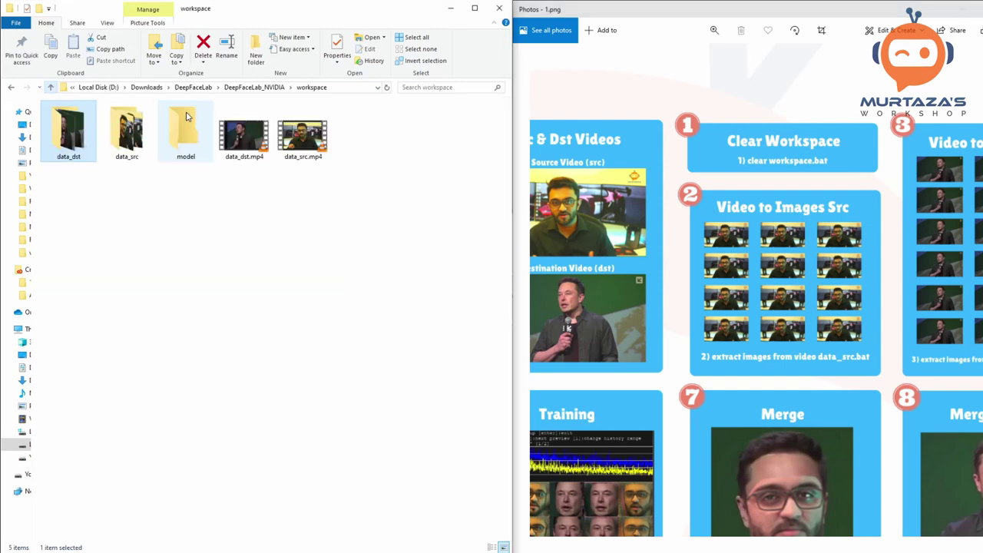
{"action": "double_click", "coordinate": [130, 138]}
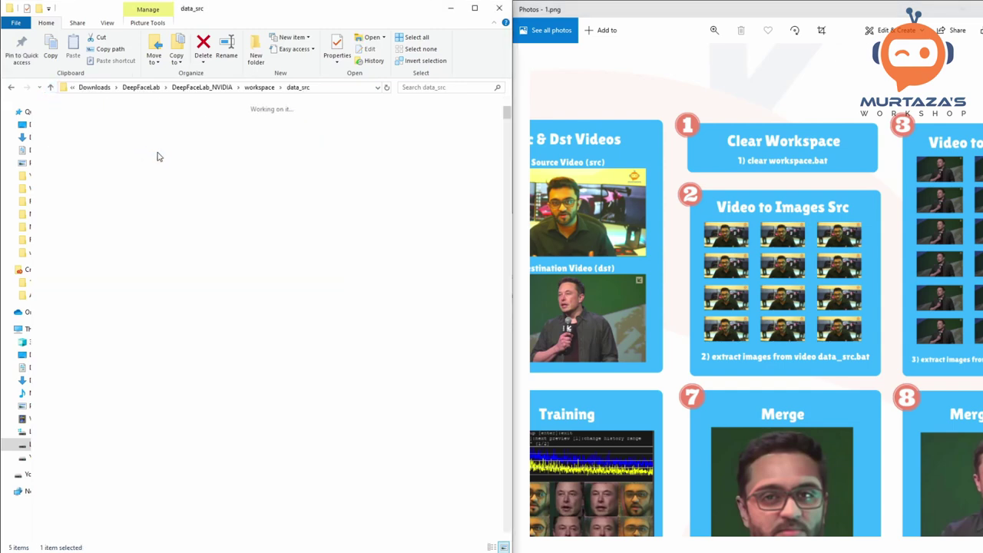
{"action": "left_click", "coordinate": [182, 140]}
{"action": "key", "text": "Return"}
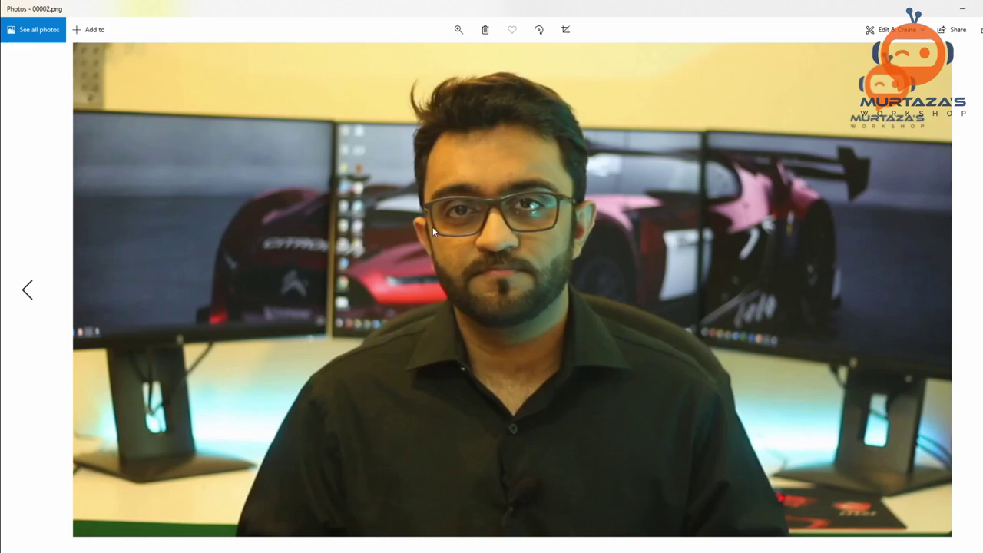
{"action": "scroll", "coordinate": [482, 179], "scroll_direction": "up", "scroll_amount": 3}
{"action": "scroll", "coordinate": [515, 362], "scroll_direction": "down", "scroll_amount": 5}
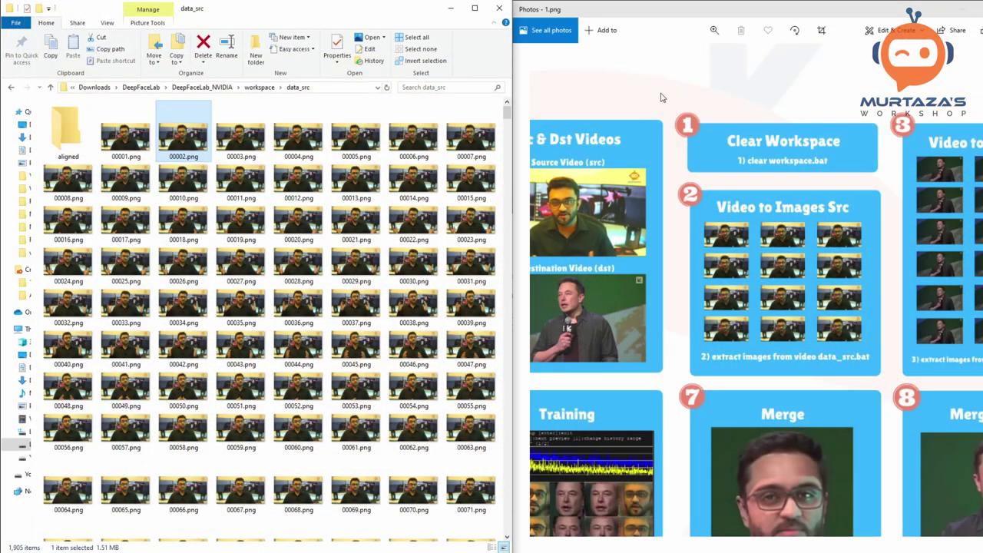
Return to the DeepFaceLab_NVIDIA folder and run 4) data_src faceset extract.bat as listed under Extract Faces Src
{"action": "left_click", "coordinate": [47, 88]}
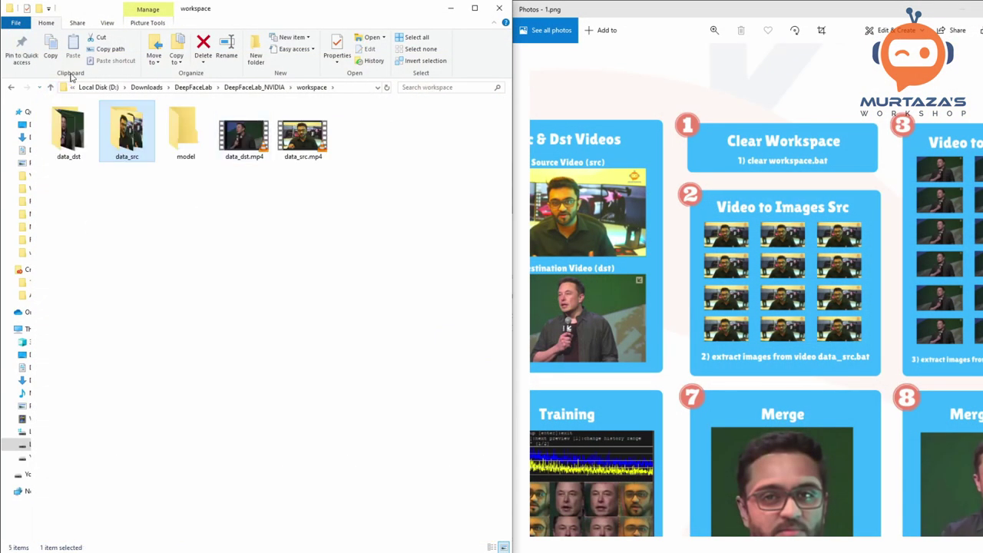
{"action": "left_click", "coordinate": [50, 88]}
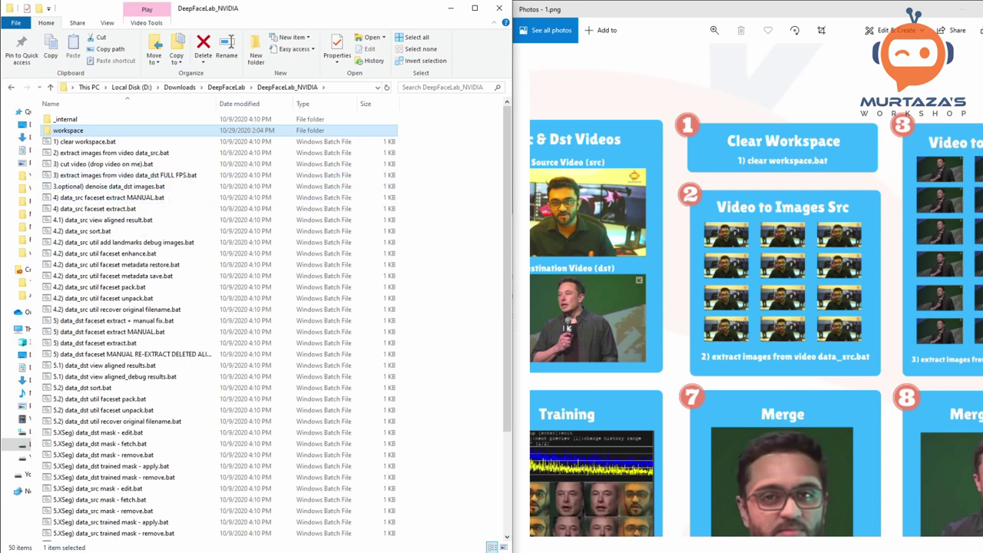
{"action": "scroll", "coordinate": [827, 317], "scroll_direction": "up", "scroll_amount": 3}
{"action": "scroll", "coordinate": [547, 379], "scroll_direction": "left", "scroll_amount": 5}
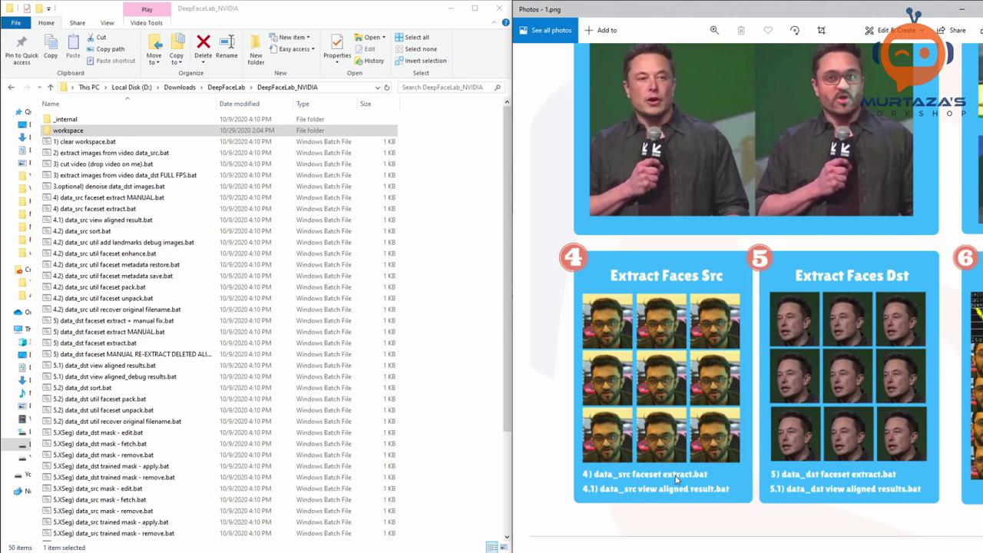
{"action": "left_click", "coordinate": [119, 199]}
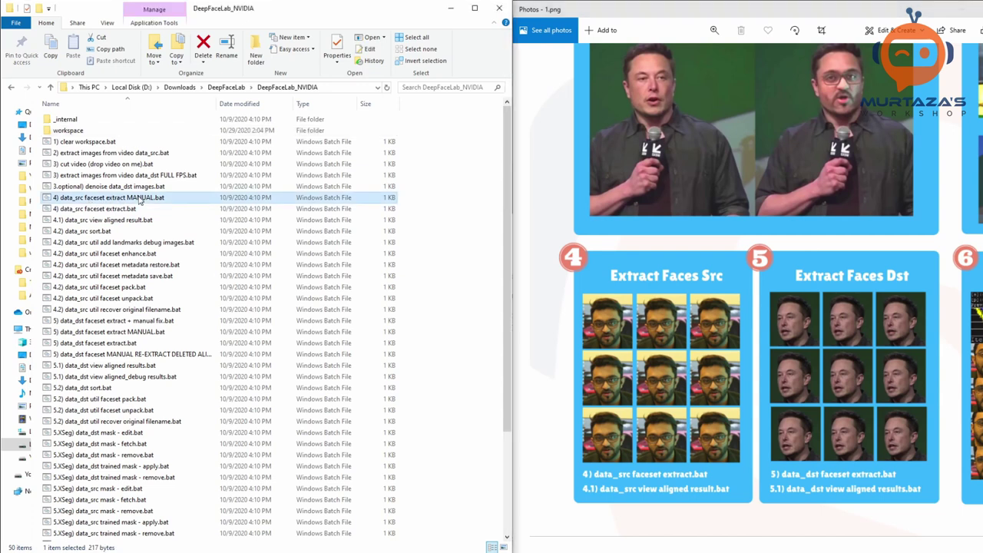
{"action": "left_click", "coordinate": [77, 211]}
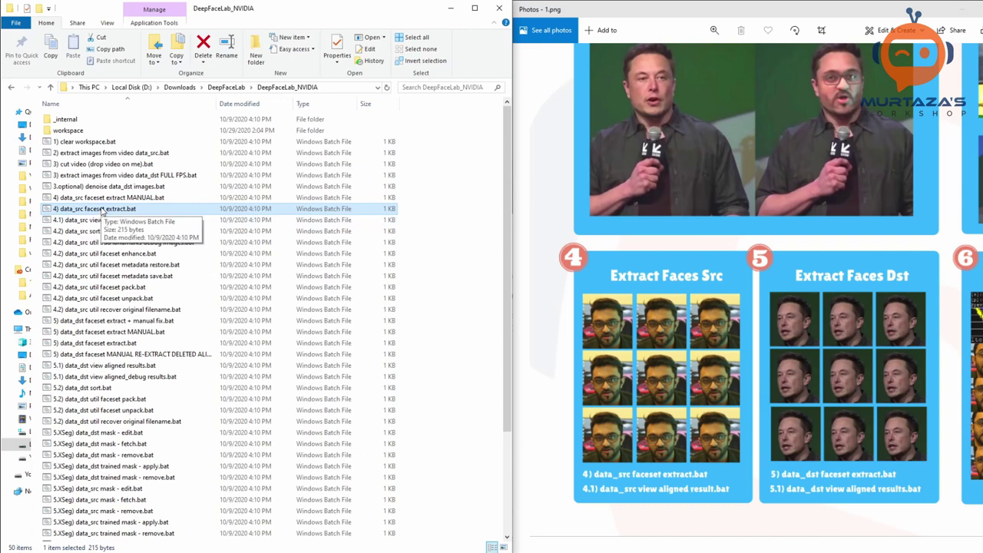
{"action": "double_click", "coordinate": [101, 210]}
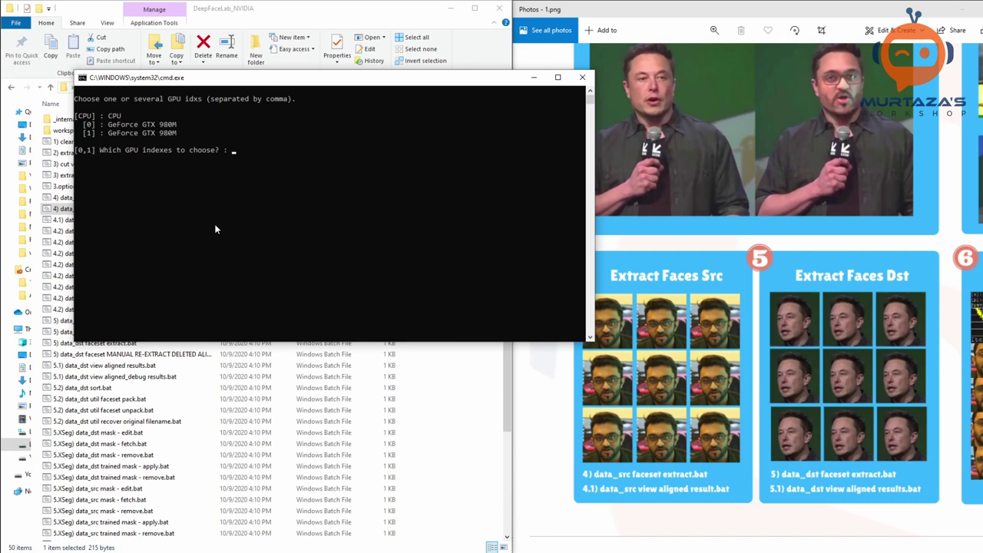
{"action": "mouse_move", "coordinate": [184, 134]}
{"action": "left_mouse_down"}
{"action": "mouse_move", "coordinate": [131, 125]}
{"action": "mouse_move", "coordinate": [191, 125]}
{"action": "mouse_move", "coordinate": [185, 133]}
{"action": "left_mouse_up"}
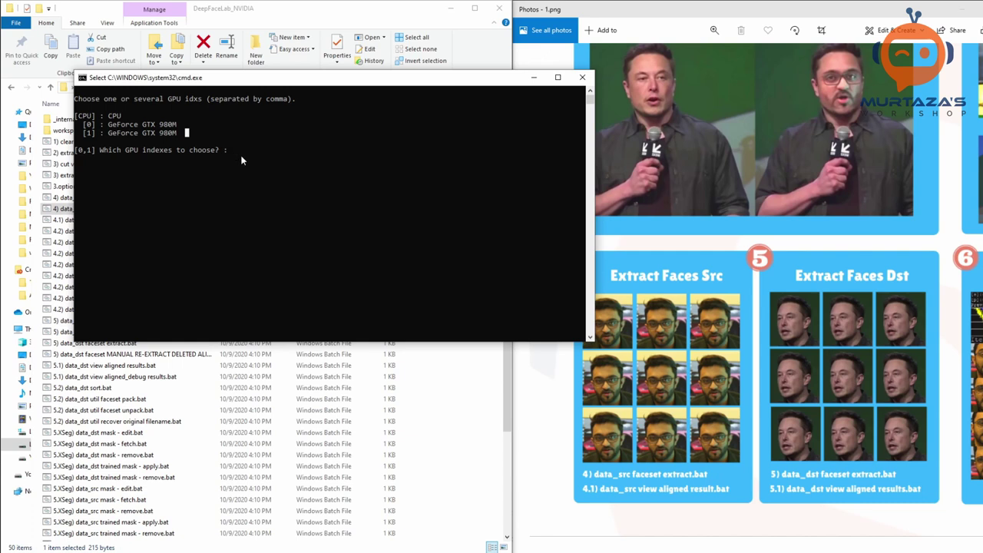
{"action": "key", "text": "Escape"}
{"action": "type", "text": "cpu"}
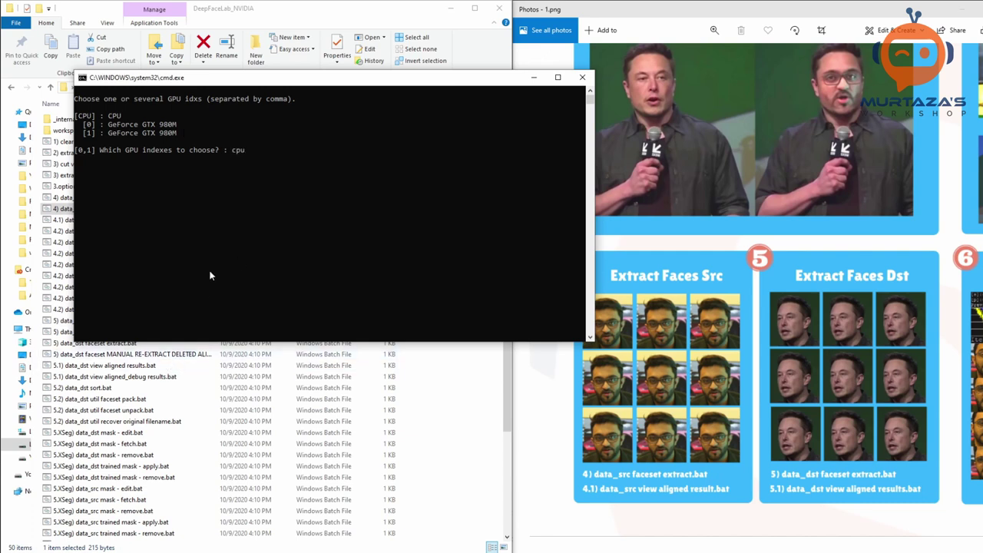
{"action": "key", "text": "BackSpace"}
{"action": "key", "text": "BackSpace"}
{"action": "key", "text": "BackSpace"}
Accept the default GPU indexes 0,1 for the source face extraction
{"action": "key", "text": "Return"}
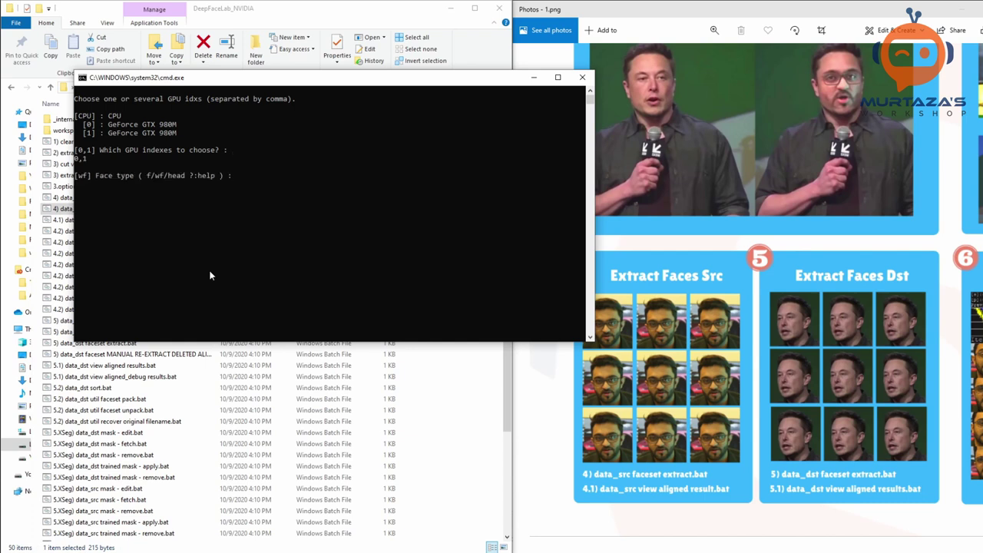
{"action": "left_click", "coordinate": [93, 161]}
{"action": "left_click", "coordinate": [234, 151]}
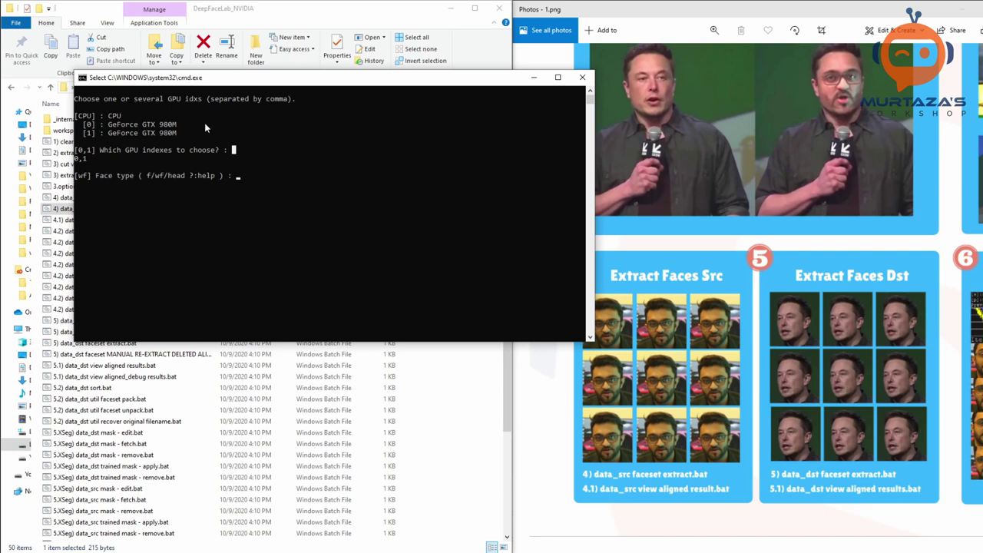
{"action": "left_click", "coordinate": [239, 150]}
{"action": "left_click", "coordinate": [242, 177]}
{"action": "key", "text": "Escape"}
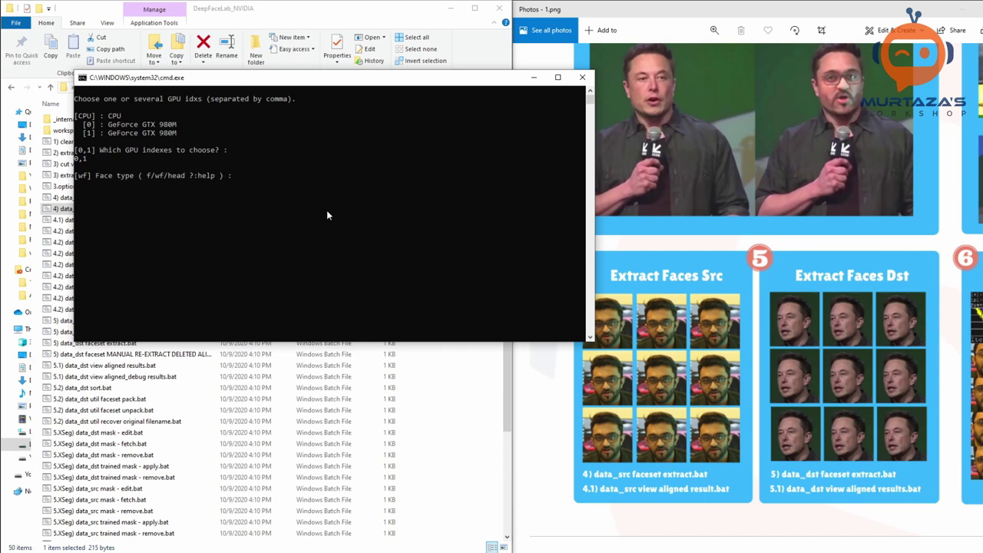
Start extracting source faces with the defaults: face type wf, max faces 0, image size 512, JPEG quality 90 and no debug images
{"action": "key", "text": "Return"}
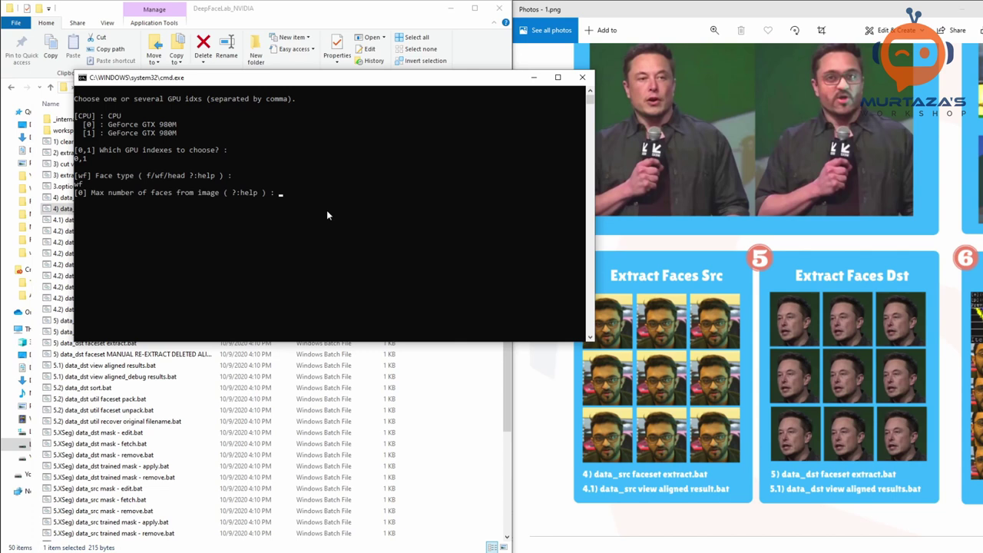
{"action": "key", "text": "Return"}
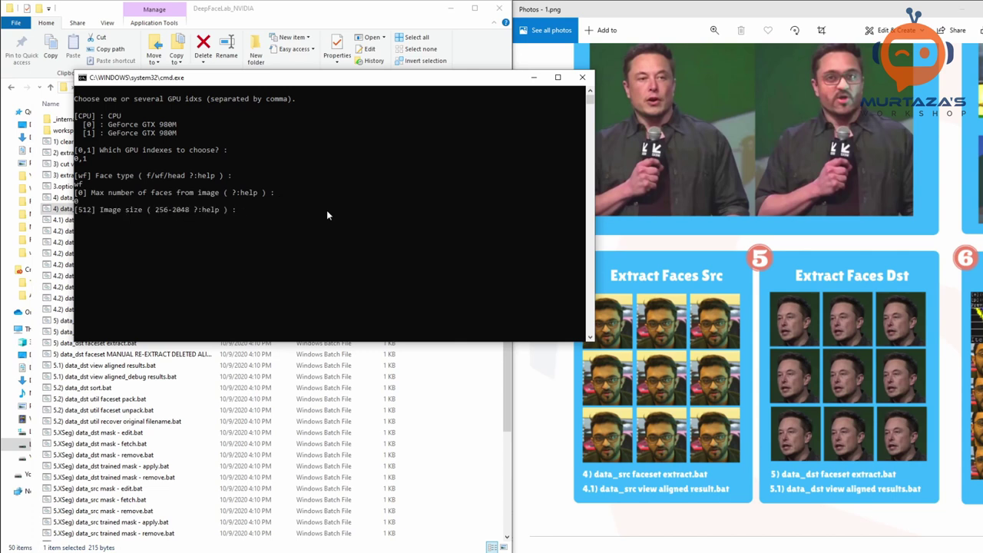
{"action": "key", "text": "Return"}
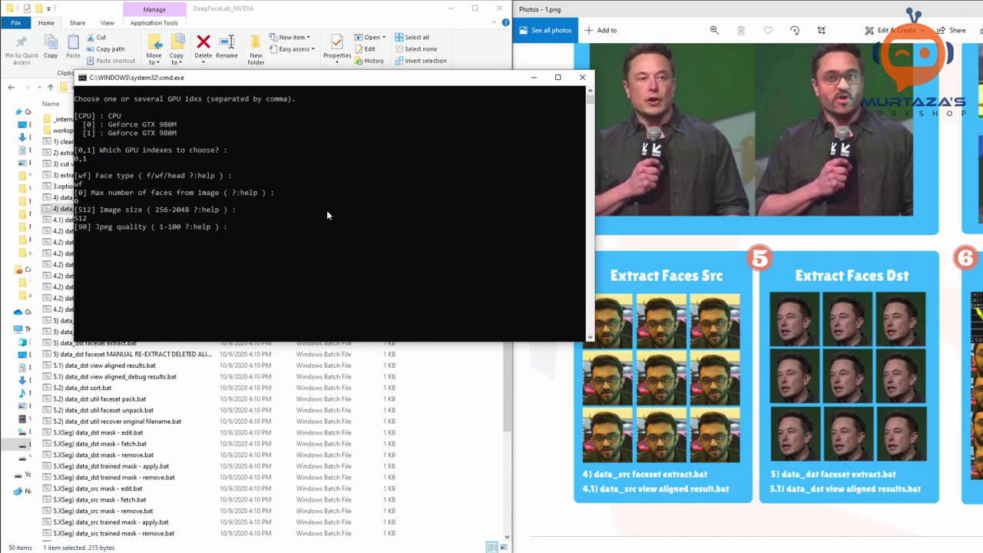
{"action": "key", "text": "Return"}
{"action": "key", "text": "Return"}
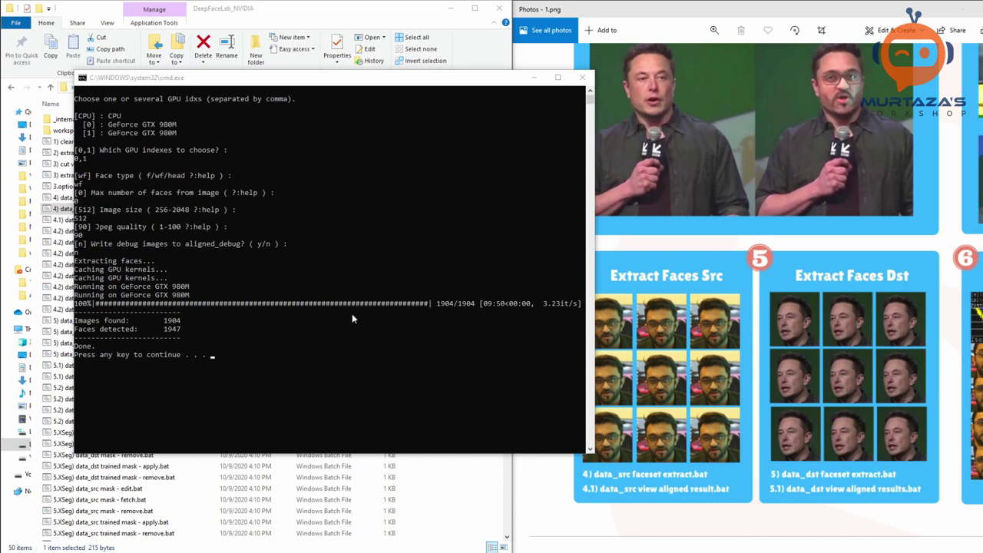
Check the summary of the source face extraction and close its console once the process is done
{"action": "left_click", "coordinate": [484, 304]}
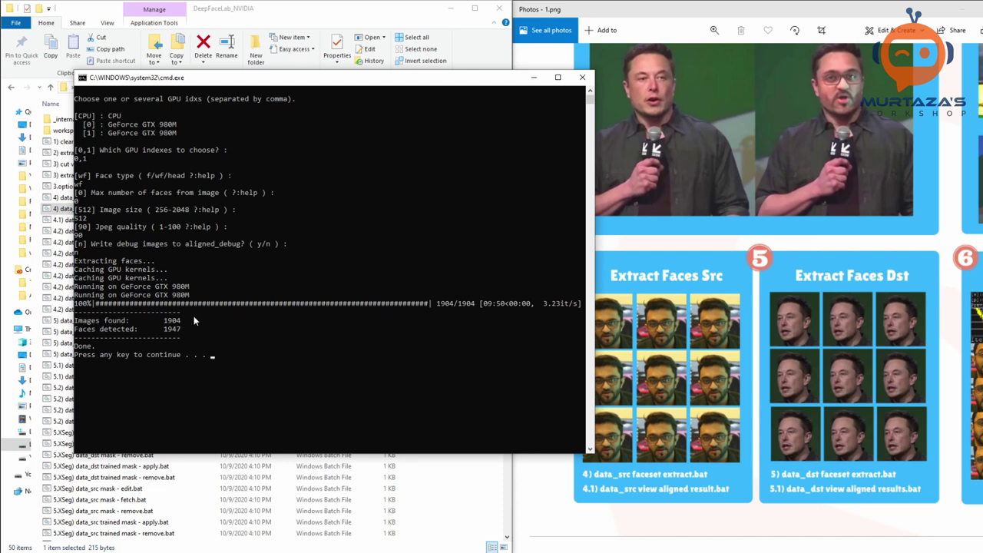
{"action": "left_click", "coordinate": [240, 347]}
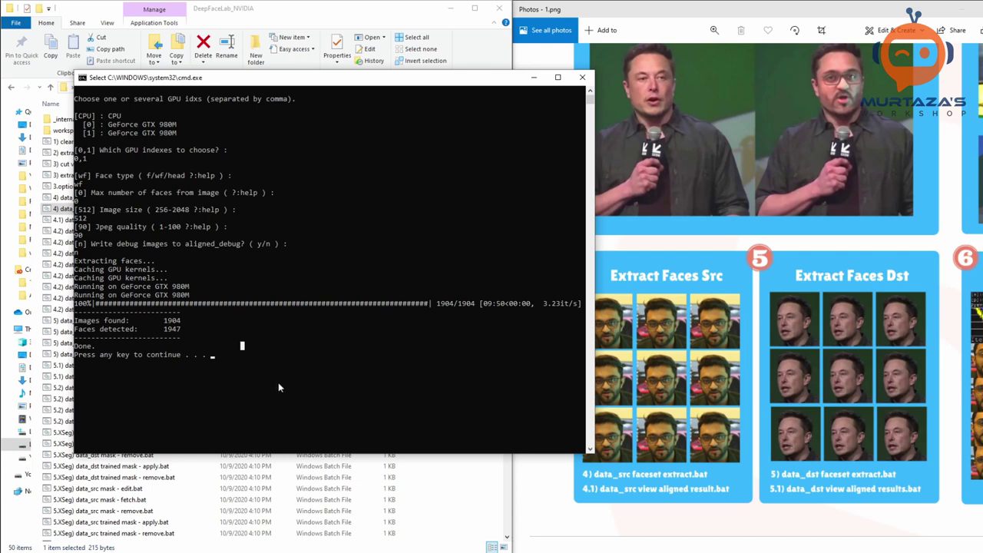
{"action": "key", "text": "Return"}
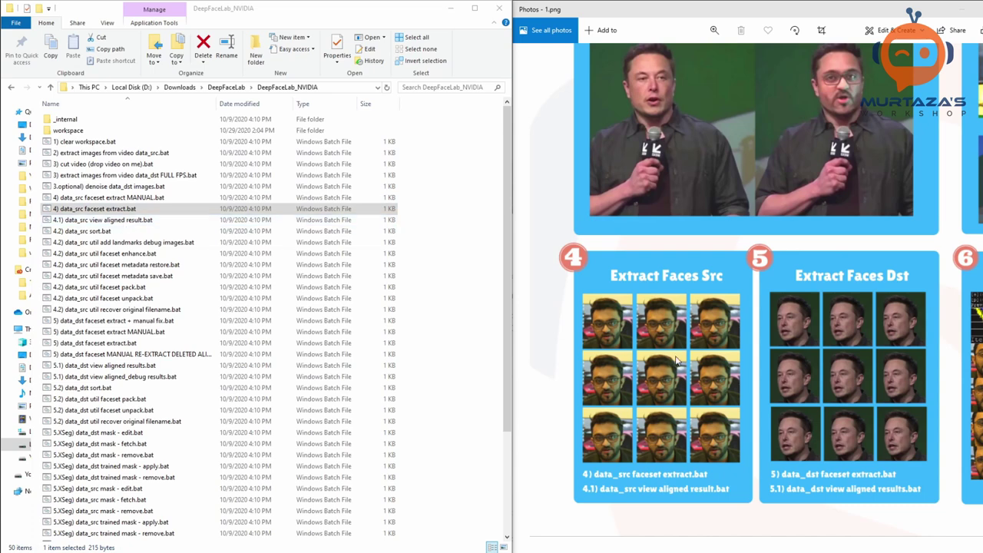
Run 5) data_dst faceset extract.bat with the default GPU indexes 0,1, face type wf, image size 512 and JPEG quality 90
{"action": "left_click_drag", "start_coordinate": [820, 356], "coordinate": [733, 261]}
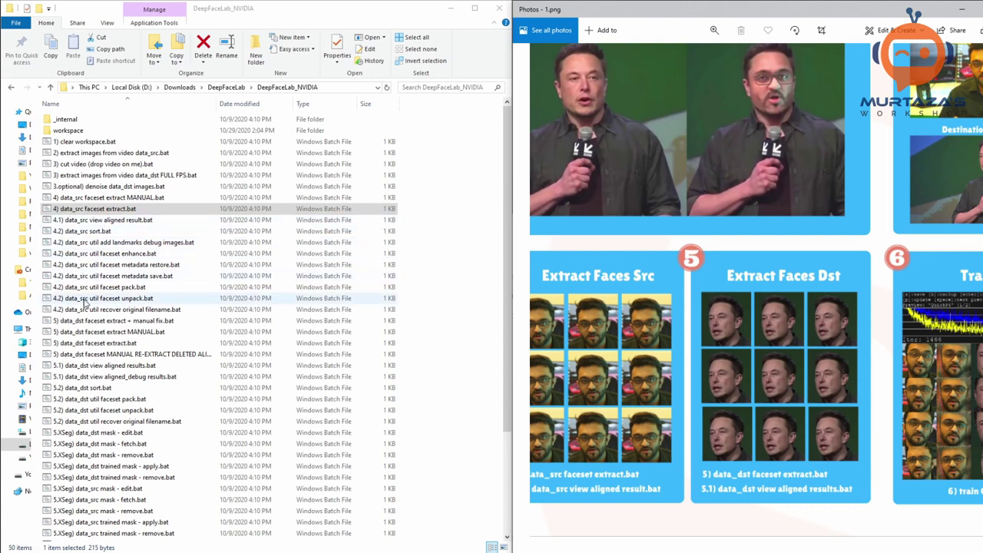
{"action": "left_click", "coordinate": [87, 343]}
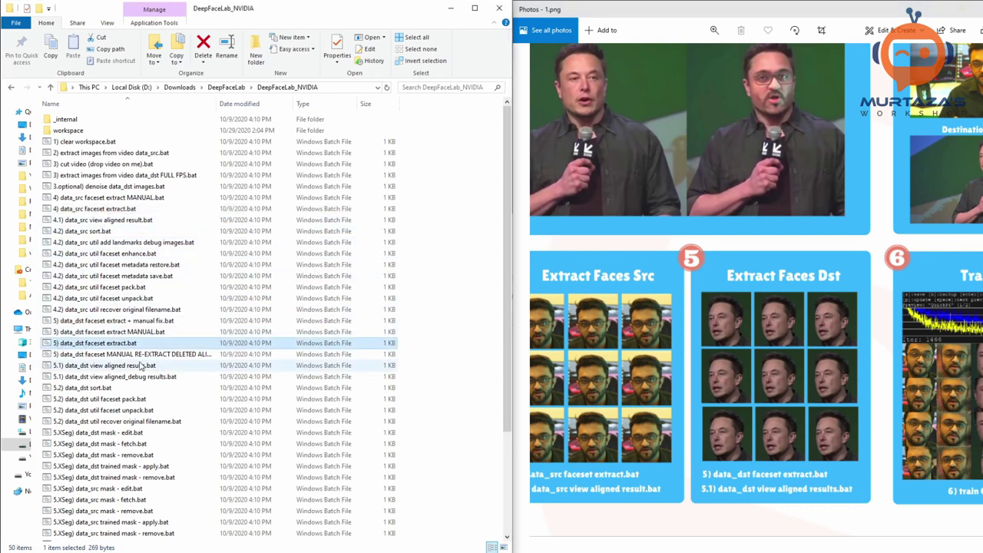
{"action": "double_click", "coordinate": [112, 346]}
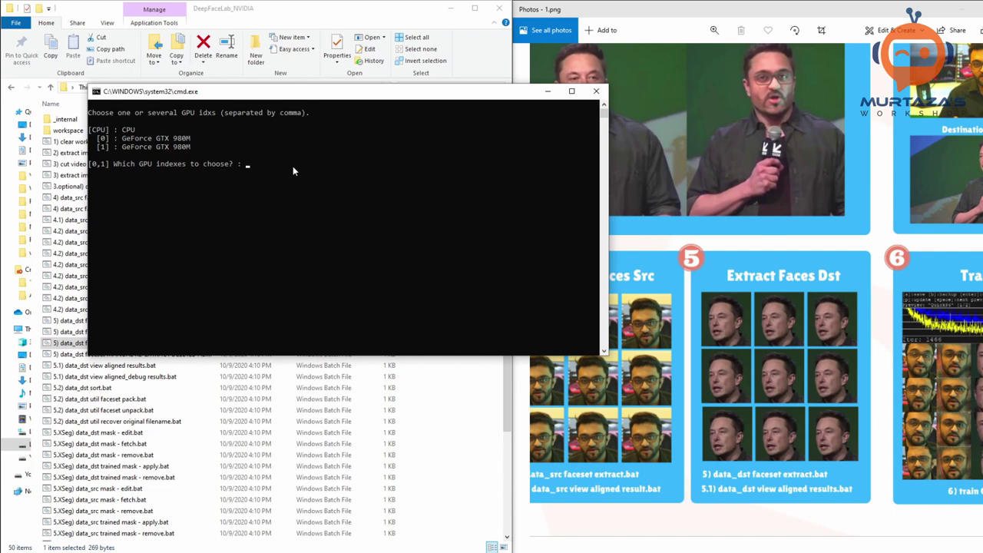
{"action": "key", "text": "Return"}
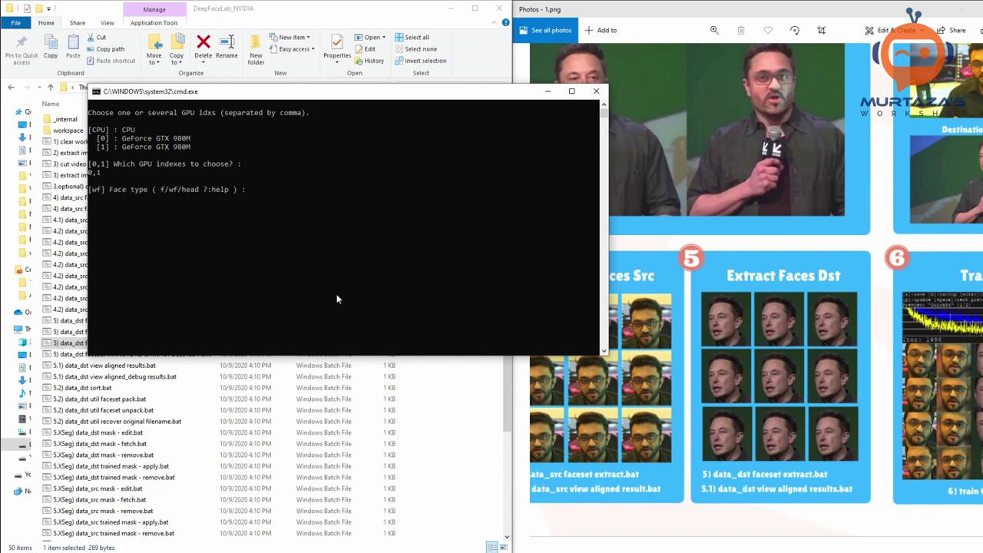
{"action": "key", "text": "Return"}
{"action": "key", "text": "Return"}
{"action": "key", "text": "Return"}
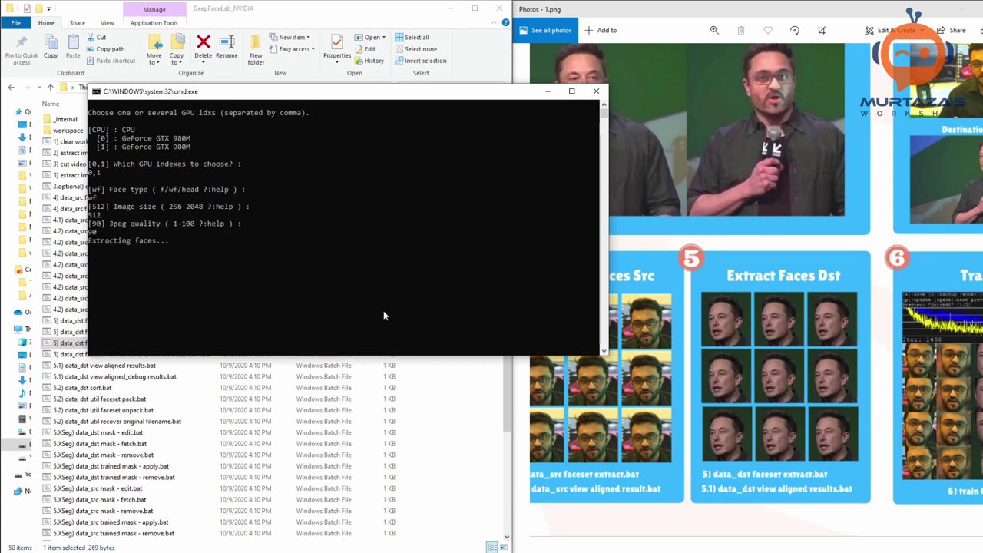
Enlarge the destination extraction console, check its summary and close it once the process is done
{"action": "left_click_drag", "start_coordinate": [450, 357], "coordinate": [458, 480]}
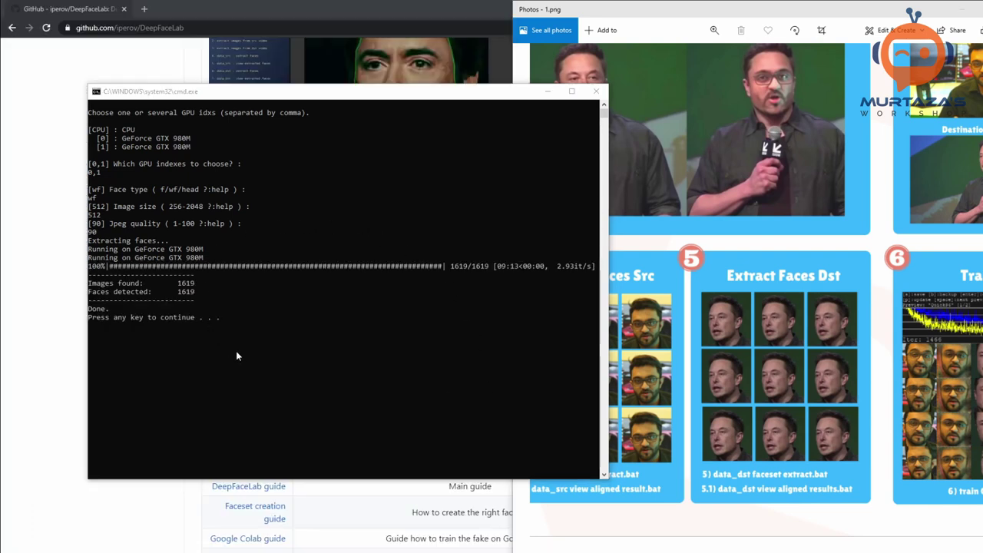
{"action": "left_click", "coordinate": [337, 363]}
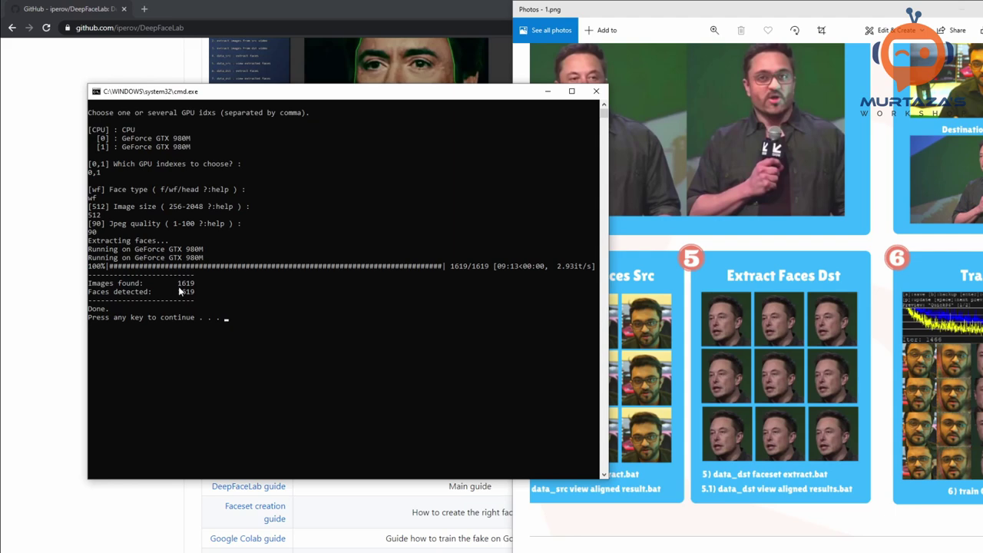
{"action": "key", "text": "Return"}
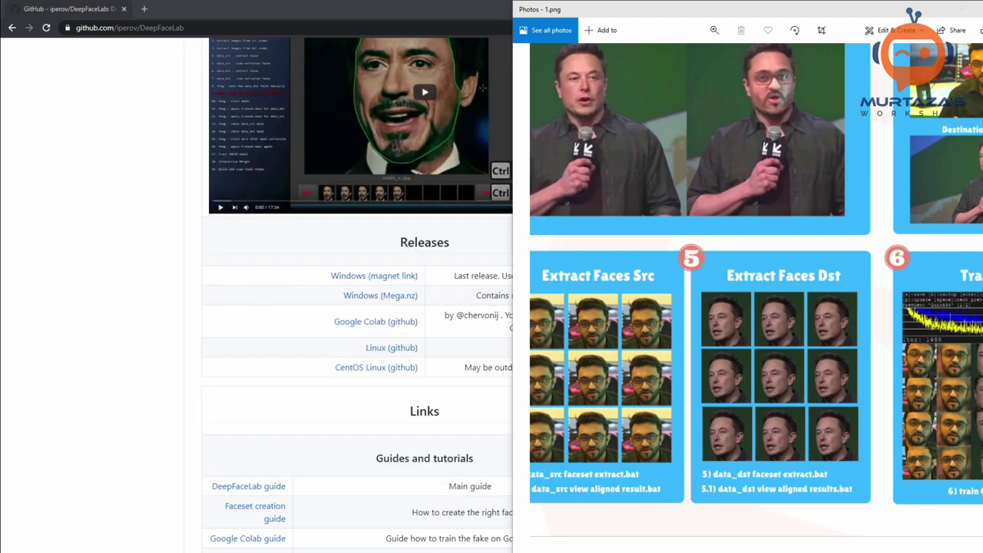
Switch back to File Explorer and open the workspace folder inside DeepFaceLab_NVIDIA
{"action": "key", "text": "alt+Tab"}
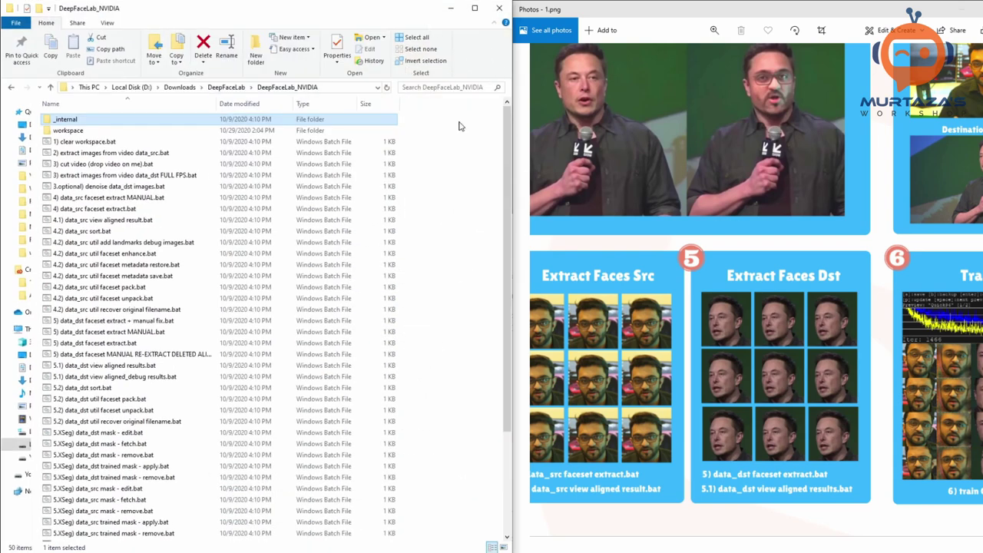
{"action": "left_click", "coordinate": [76, 133]}
{"action": "double_click", "coordinate": [77, 132]}
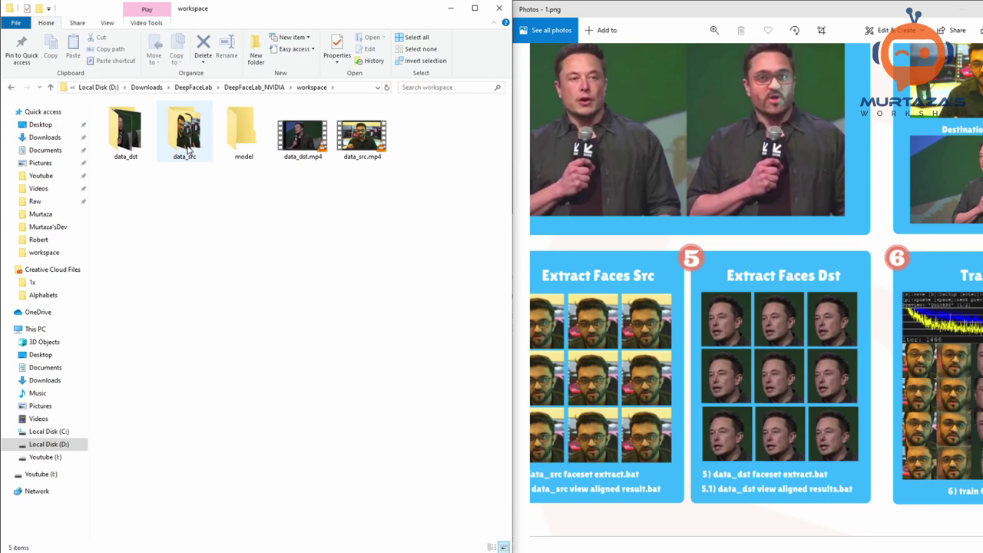
Bring the Extract Faces Src card of the cheat sheet into view and open the aligned folder inside data_src
{"action": "left_click", "coordinate": [636, 314]}
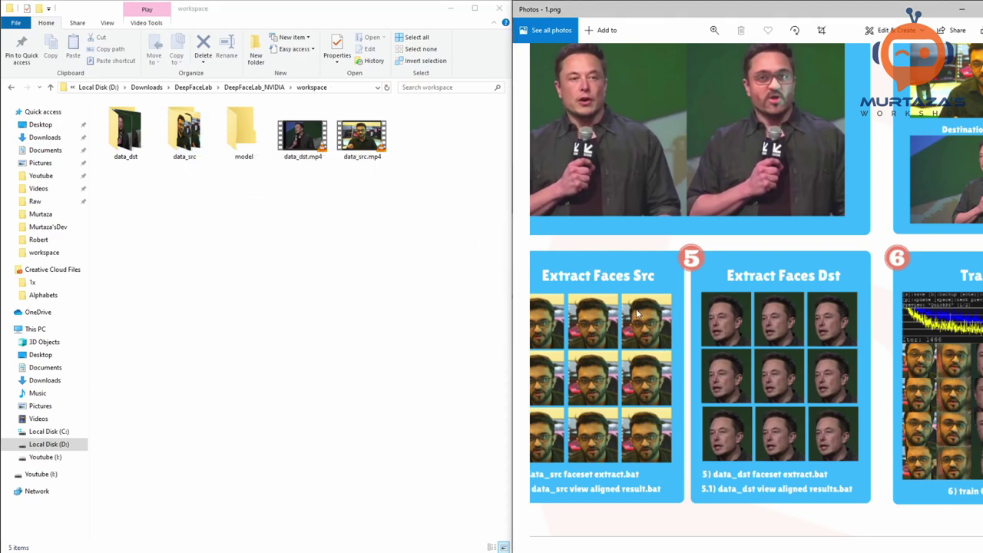
{"action": "scroll", "coordinate": [636, 314], "scroll_direction": "left", "scroll_amount": 2}
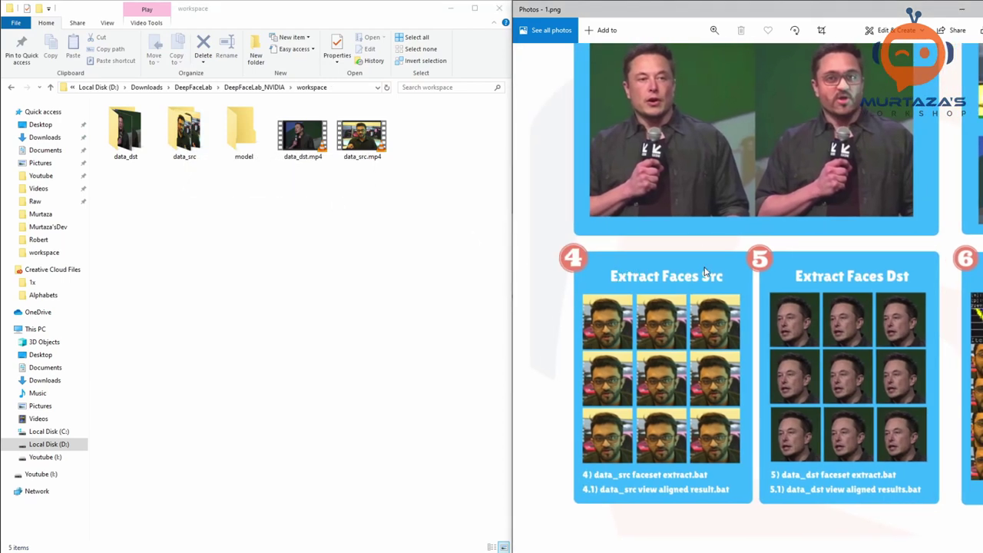
{"action": "double_click", "coordinate": [212, 154]}
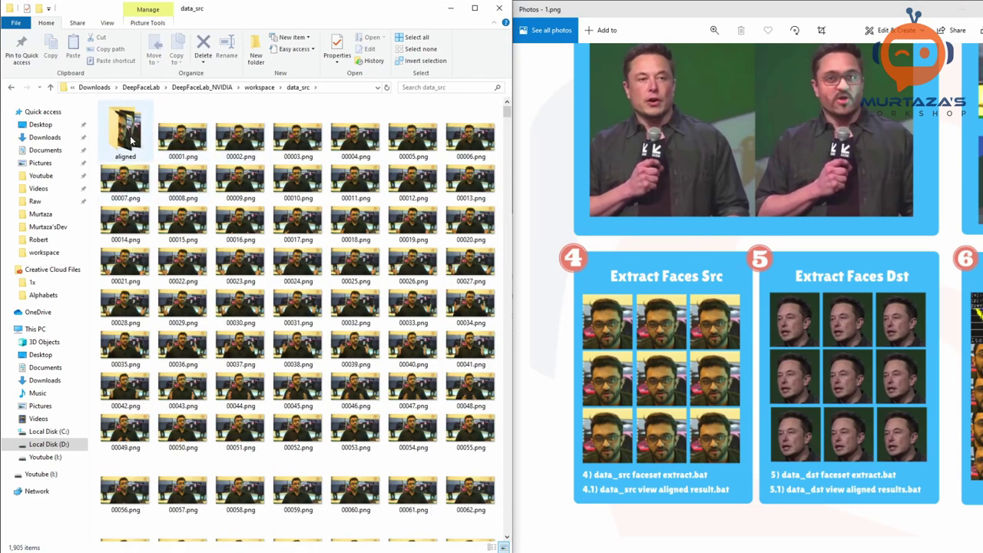
{"action": "double_click", "coordinate": [129, 137]}
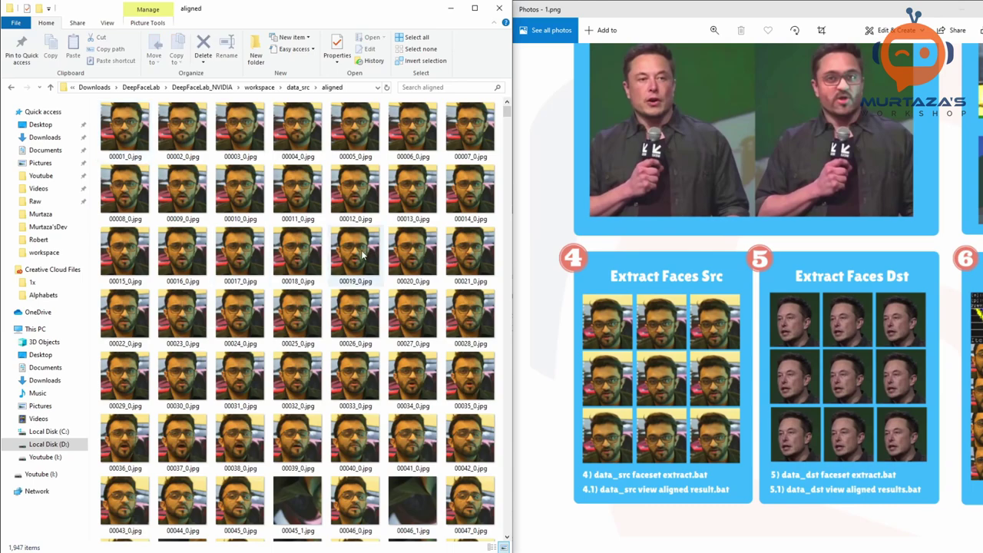
Look through the aligned source images for crops that are not faces, and return to the workspace folder
{"action": "scroll", "coordinate": [352, 177], "scroll_direction": "down", "scroll_amount": 15}
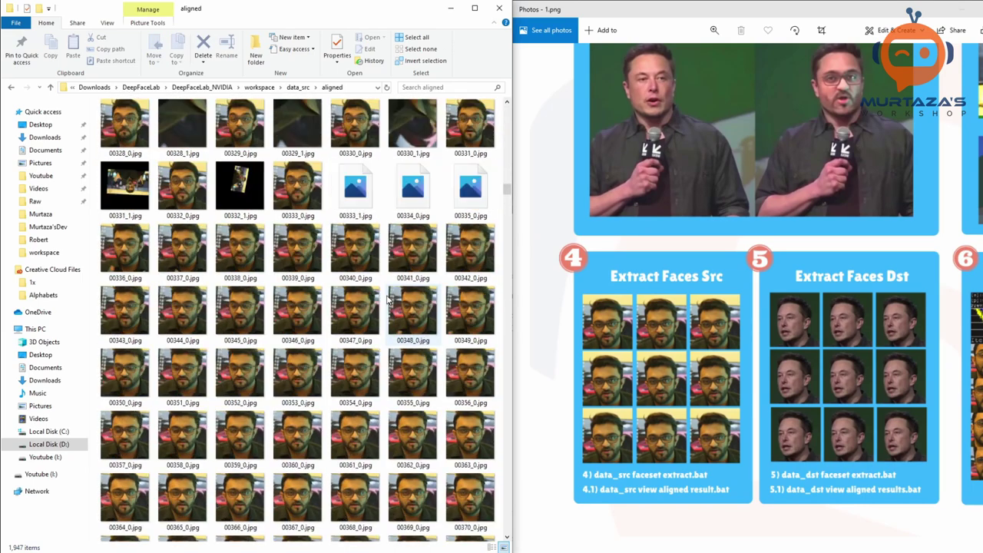
{"action": "scroll", "coordinate": [388, 300], "scroll_direction": "down", "scroll_amount": 3}
{"action": "left_click", "coordinate": [298, 323]}
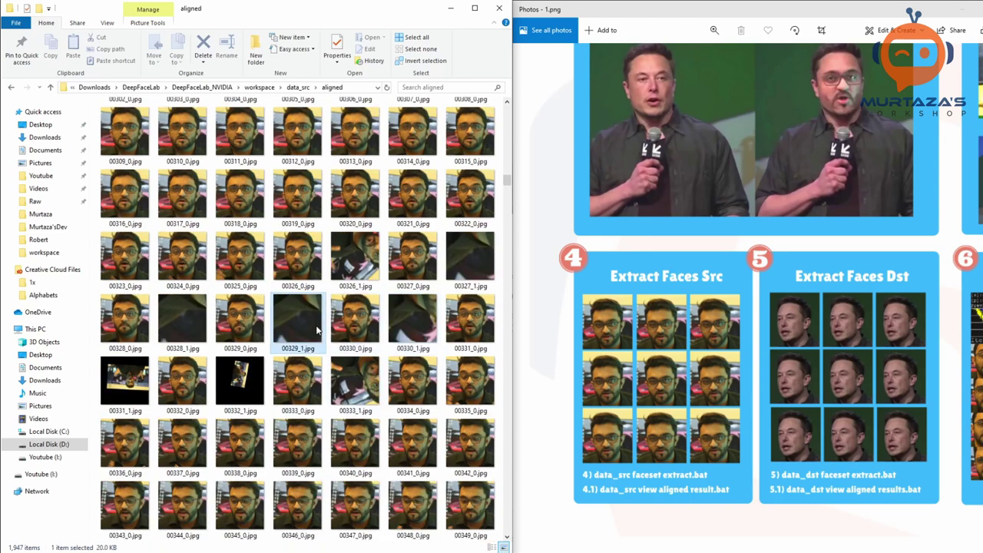
{"action": "left_click", "coordinate": [421, 327]}
{"action": "scroll", "coordinate": [242, 385], "scroll_direction": "down", "scroll_amount": 3}
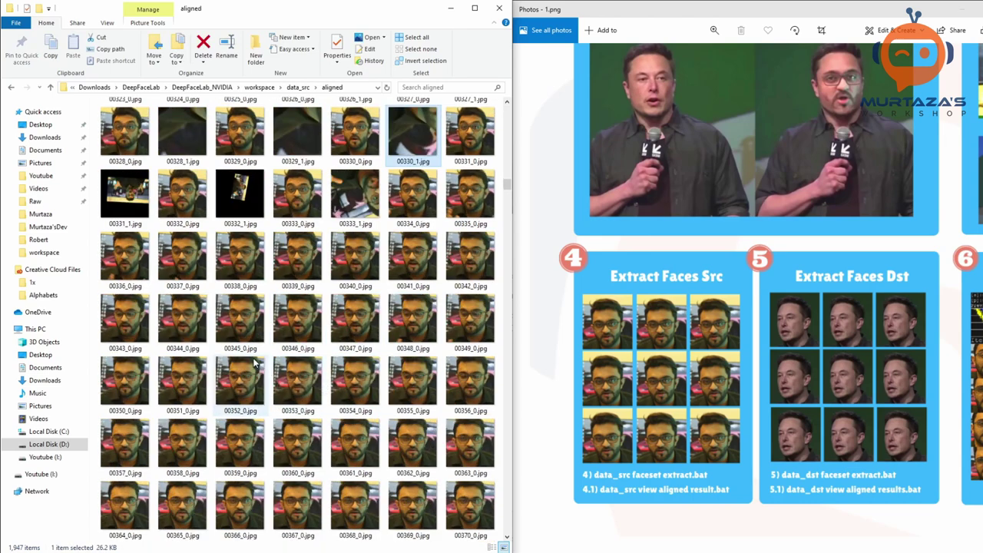
{"action": "left_click", "coordinate": [236, 199]}
{"action": "scroll", "coordinate": [323, 323], "scroll_direction": "down", "scroll_amount": 15}
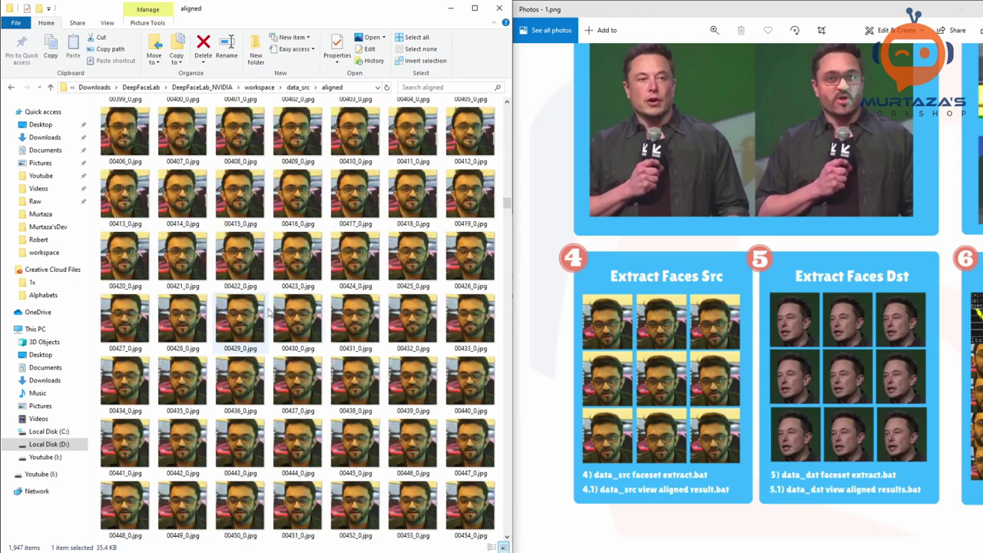
{"action": "left_click", "coordinate": [422, 349]}
{"action": "scroll", "coordinate": [421, 349], "scroll_direction": "up", "scroll_amount": 20}
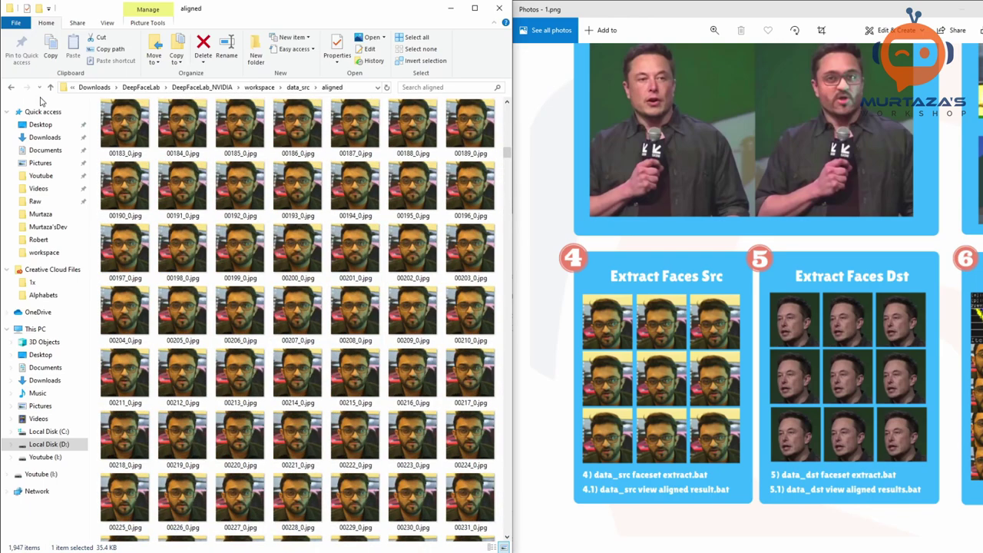
{"action": "left_click", "coordinate": [50, 87]}
{"action": "left_click", "coordinate": [50, 87]}
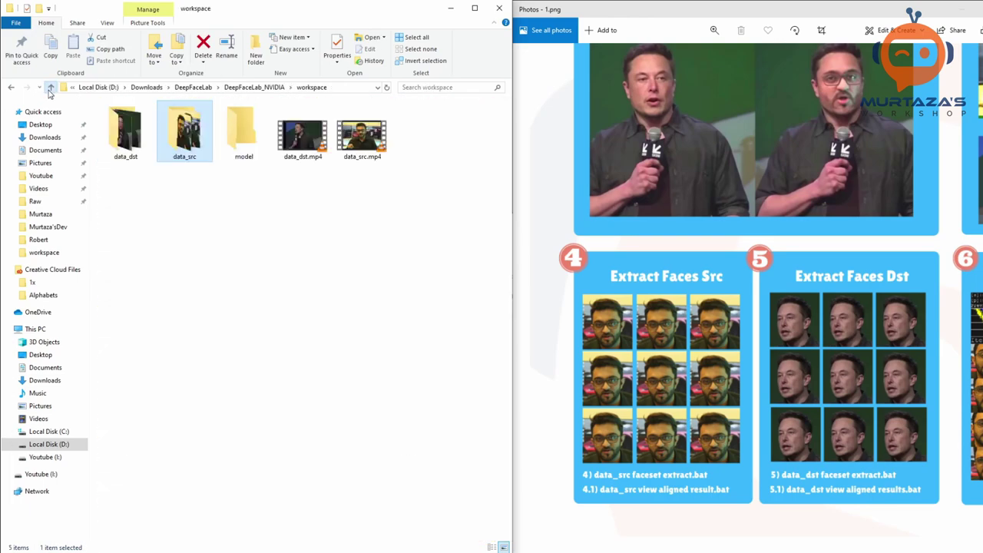
Open the aligned folder inside data_dst, look through the extracted destination faces and return to the workspace folder
{"action": "double_click", "coordinate": [131, 150]}
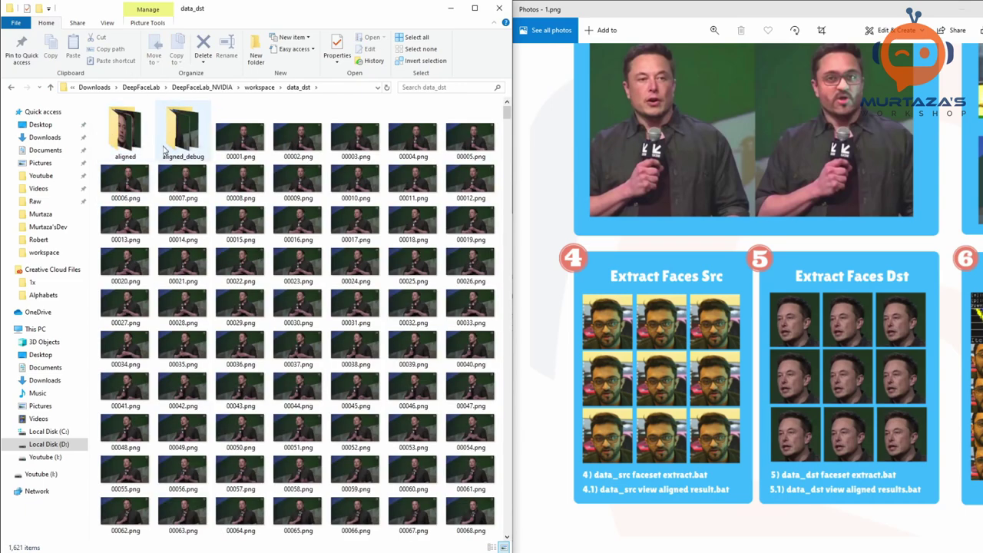
{"action": "double_click", "coordinate": [131, 142]}
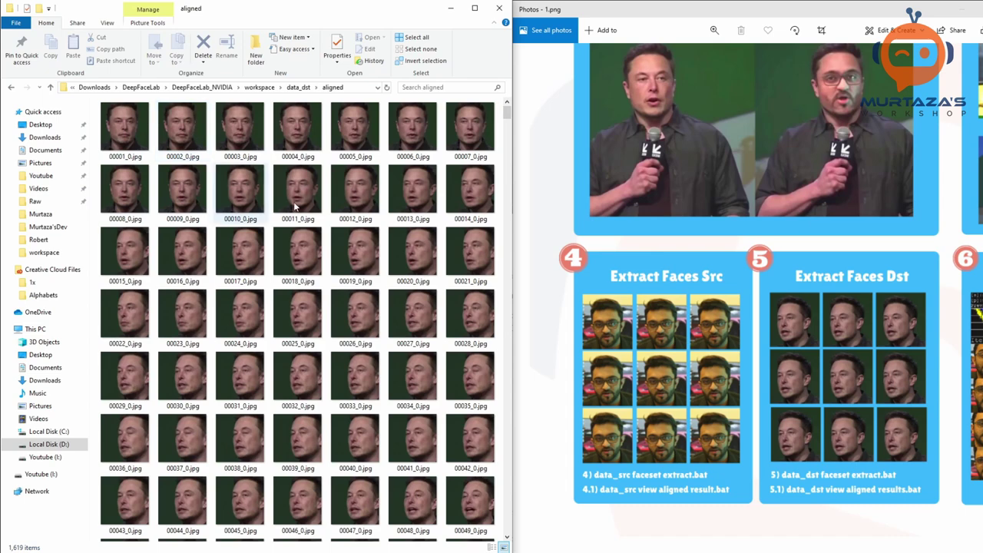
{"action": "scroll", "coordinate": [353, 215], "scroll_direction": "down", "scroll_amount": 10}
{"action": "scroll", "coordinate": [381, 341], "scroll_direction": "down", "scroll_amount": 20}
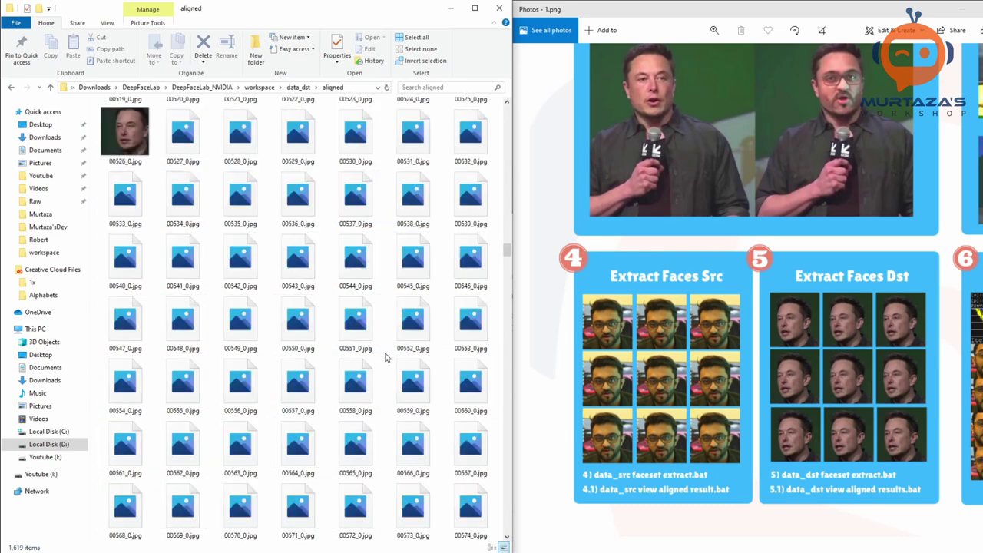
{"action": "scroll", "coordinate": [369, 307], "scroll_direction": "up", "scroll_amount": 2}
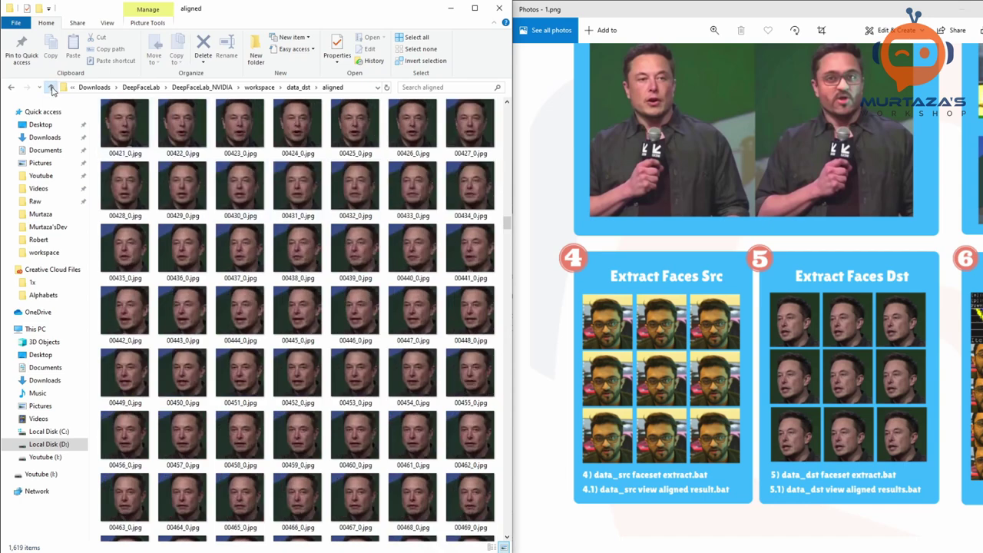
{"action": "key", "text": "alt+Up"}
{"action": "key", "text": "alt+Up"}
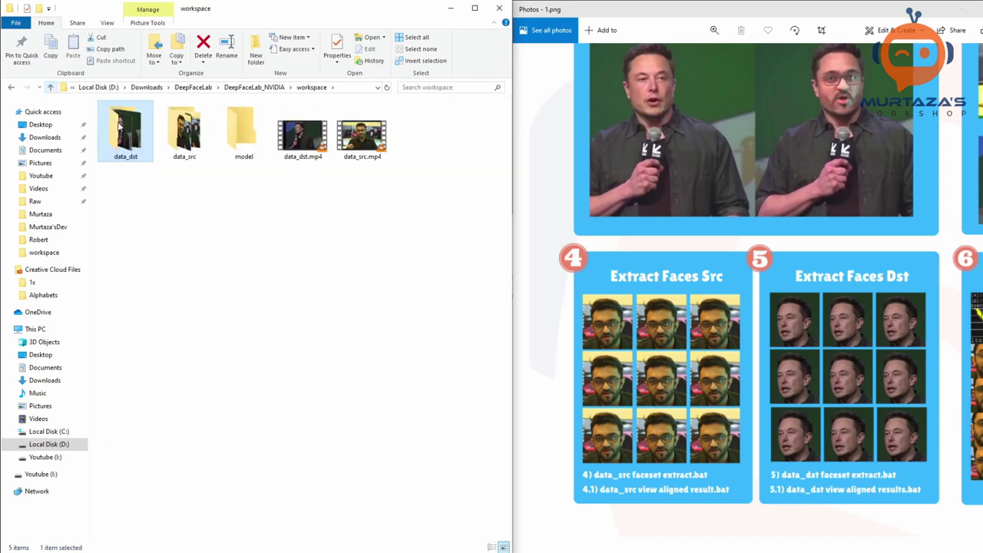
Run 4.1) data_src view aligned result.bat from the DeepFaceLab_NVIDIA folder and narrow the Folders pane in XnView MP
{"action": "left_click", "coordinate": [344, 248]}
{"action": "left_click", "coordinate": [50, 87]}
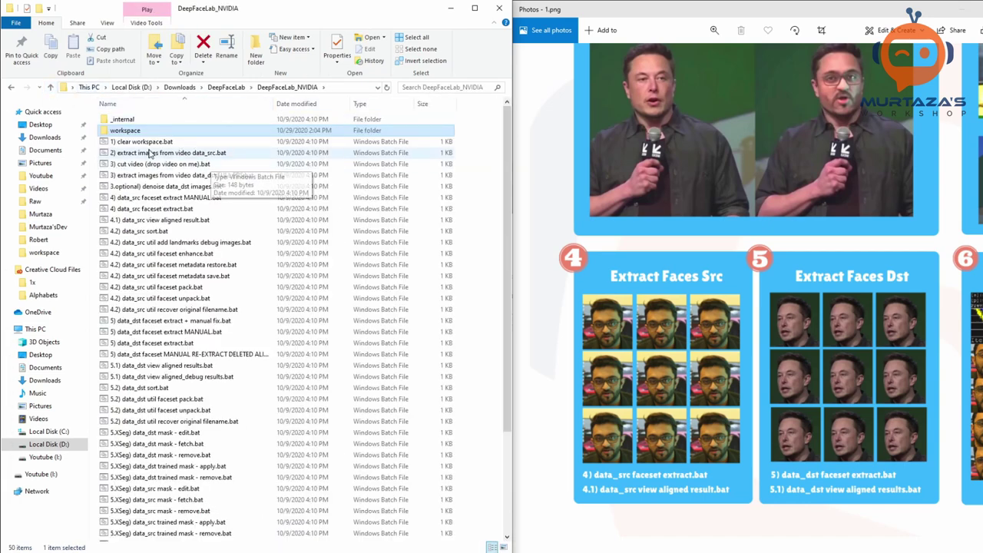
{"action": "left_click", "coordinate": [603, 491]}
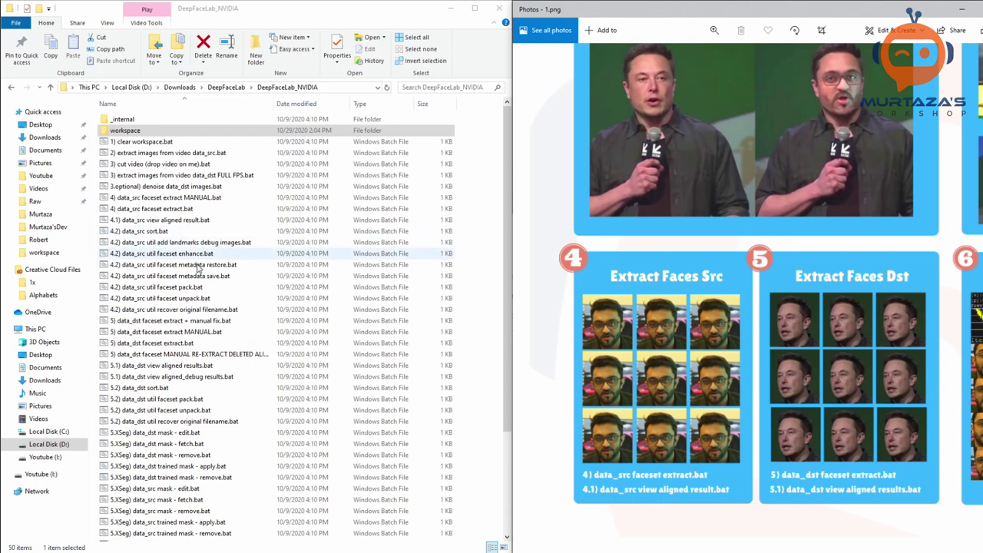
{"action": "left_click", "coordinate": [154, 223]}
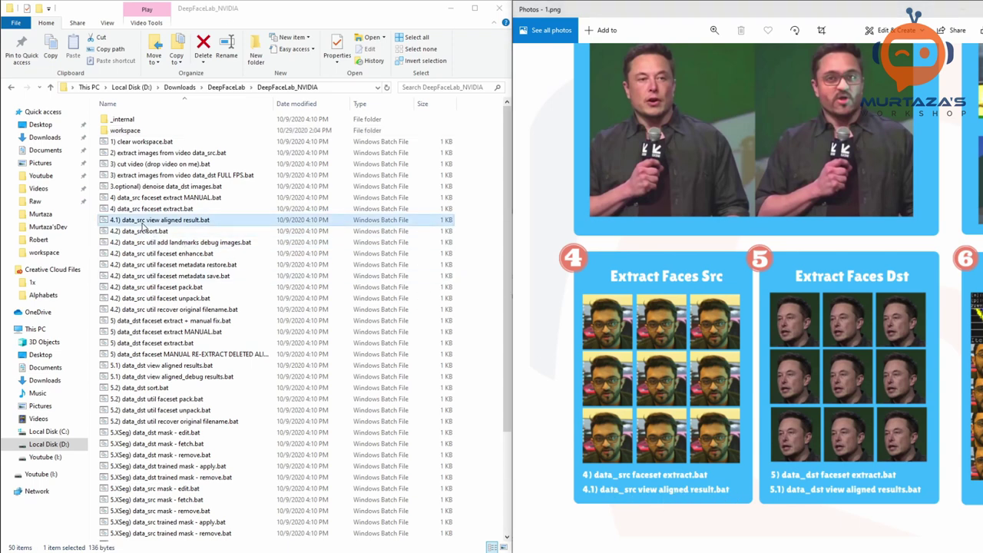
{"action": "double_click", "coordinate": [164, 223]}
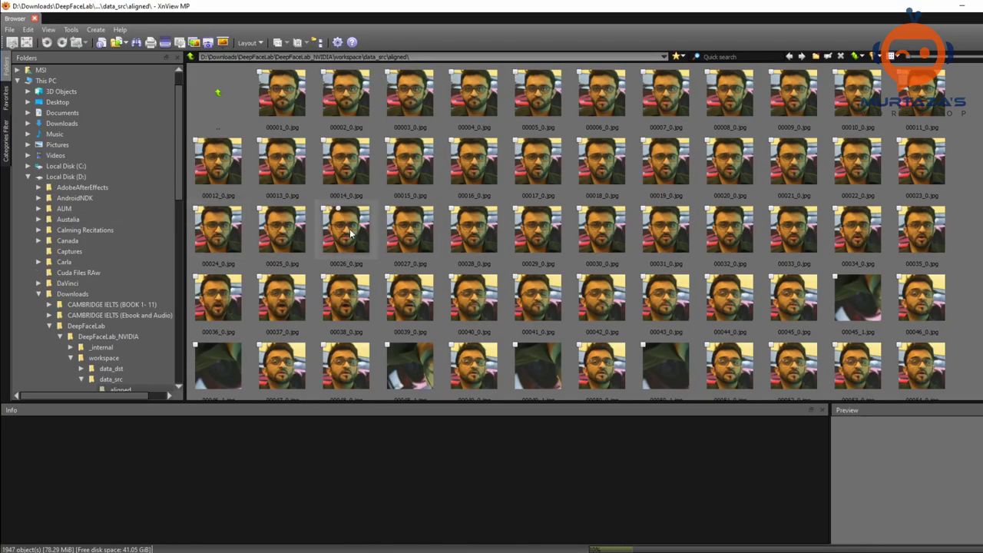
{"action": "left_click_drag", "start_coordinate": [184, 158], "coordinate": [57, 165]}
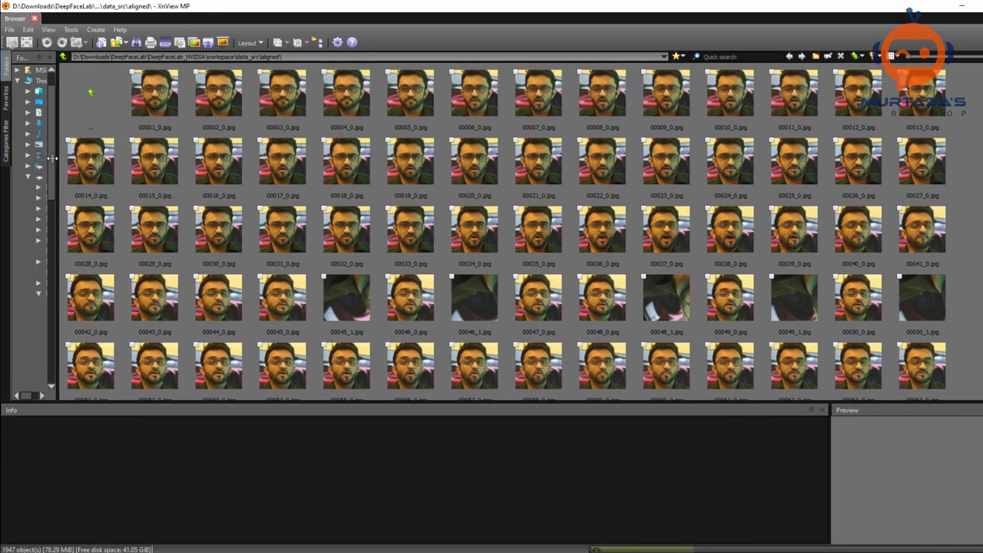
{"action": "scroll", "coordinate": [557, 189], "scroll_direction": "down", "scroll_amount": 2}
{"action": "scroll", "coordinate": [402, 245], "scroll_direction": "up", "scroll_amount": 2}
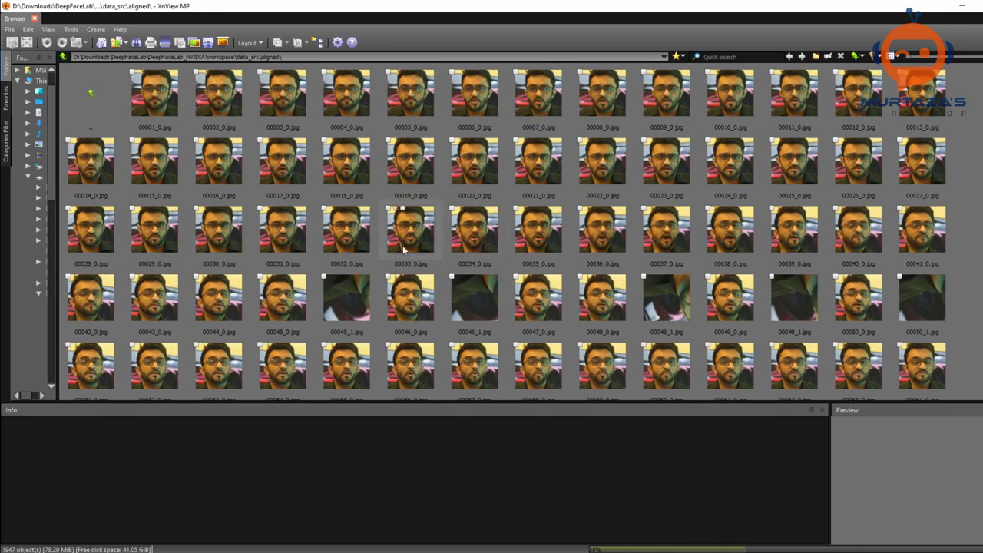
Tag the wrongly cropped source images, including 00045_1, 00046_1, 00048_1, 00049_1 and 00050_1, and check further images for bad crops
{"action": "left_click", "coordinate": [324, 276]}
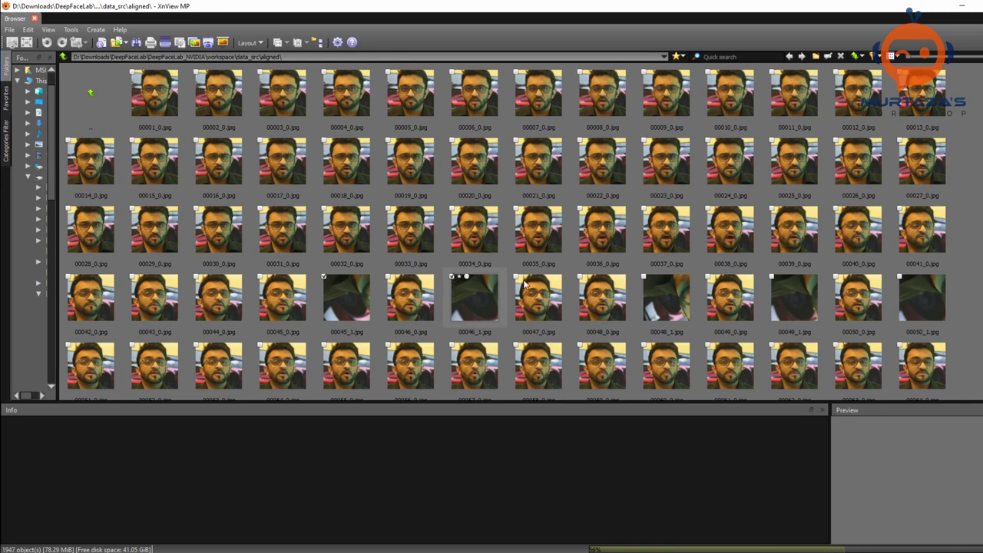
{"action": "left_click", "coordinate": [644, 277]}
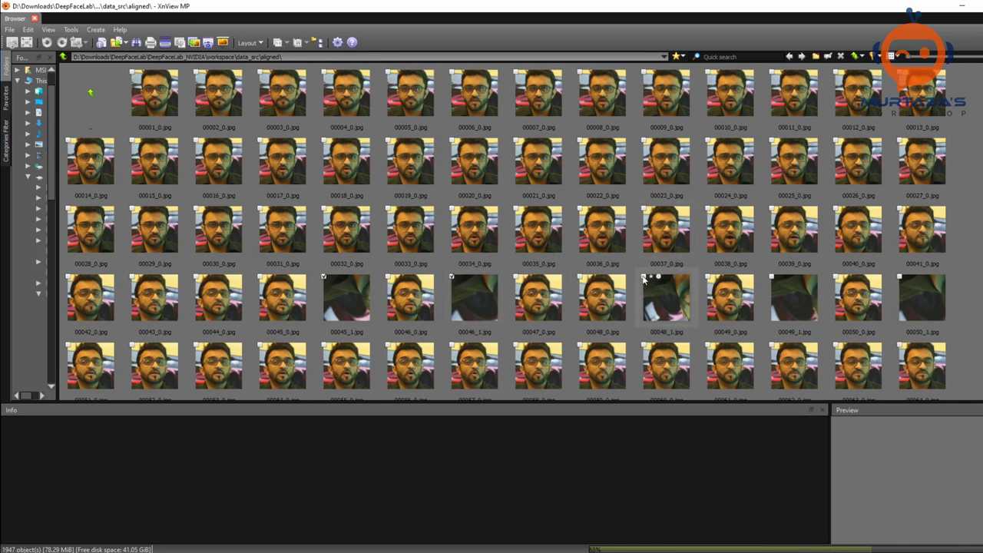
{"action": "left_click", "coordinate": [771, 278]}
{"action": "left_click", "coordinate": [900, 278]}
{"action": "scroll", "coordinate": [833, 246], "scroll_direction": "down", "scroll_amount": 2}
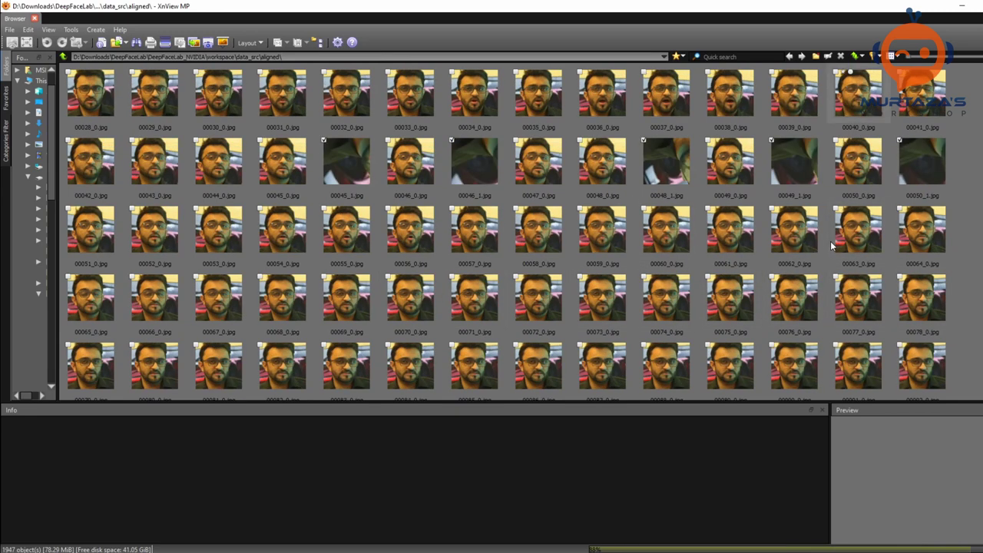
{"action": "scroll", "coordinate": [540, 240], "scroll_direction": "down", "scroll_amount": 7}
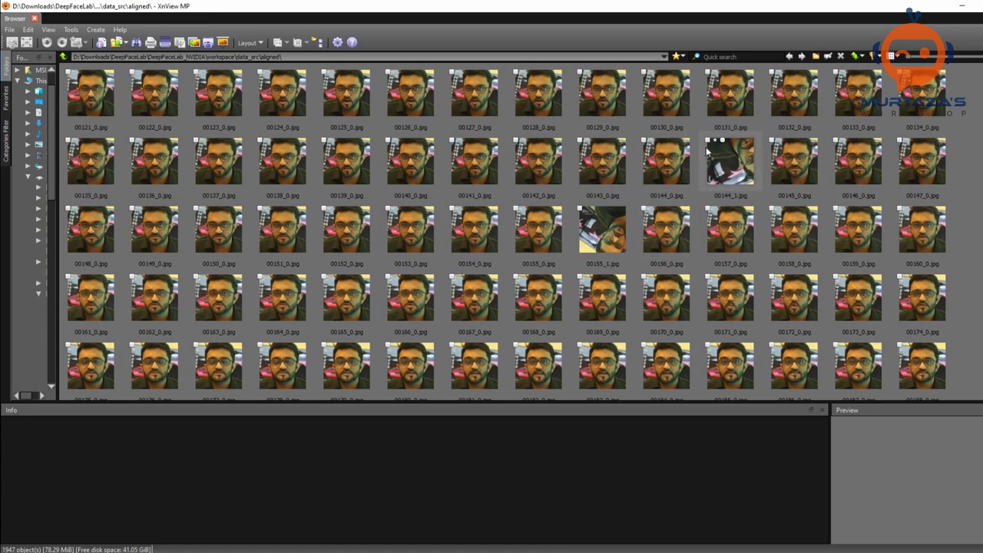
{"action": "scroll", "coordinate": [426, 306], "scroll_direction": "down", "scroll_amount": 5}
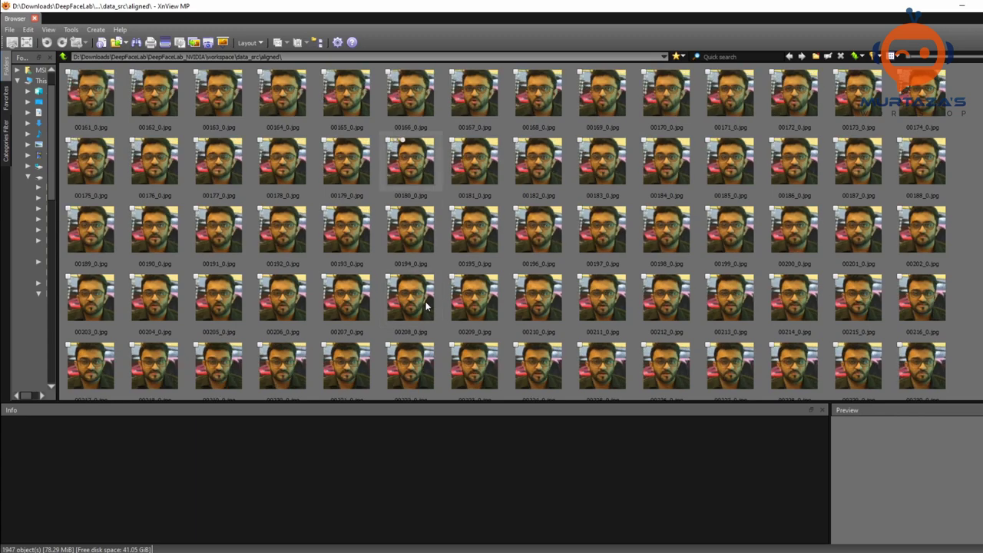
{"action": "scroll", "coordinate": [426, 306], "scroll_direction": "down", "scroll_amount": 8}
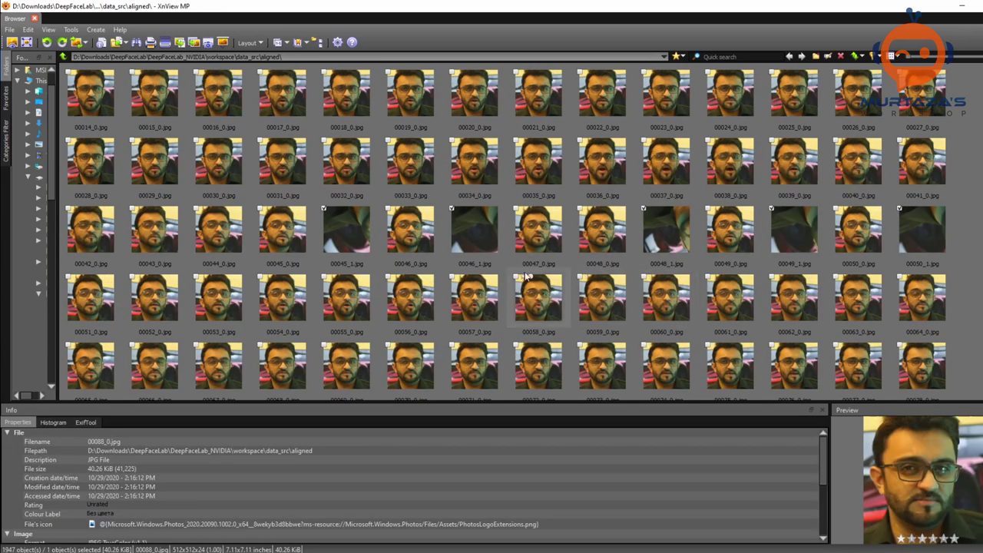
Delete all the tagged files from the aligned source folder, starting from image 00046_1
{"action": "left_click", "coordinate": [491, 240]}
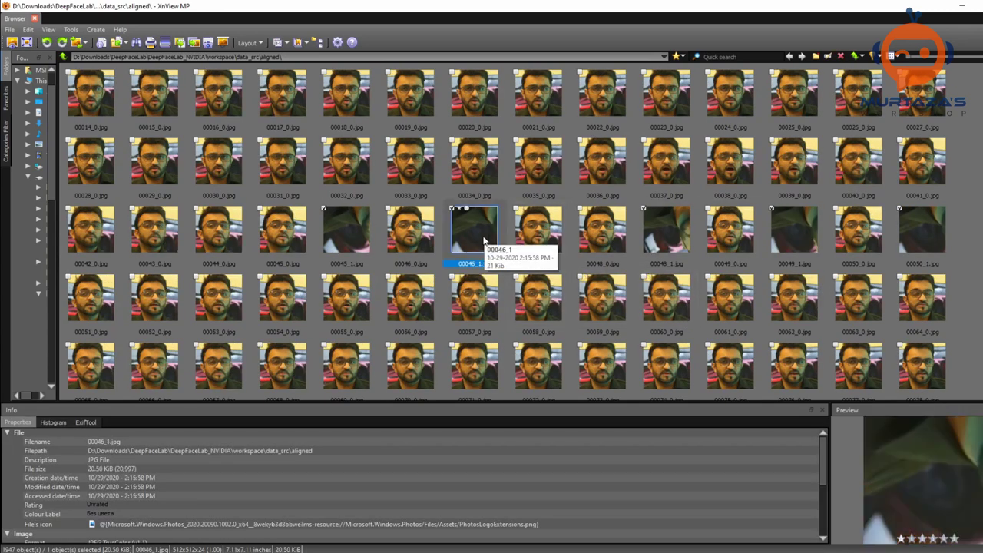
{"action": "right_click", "coordinate": [485, 242]}
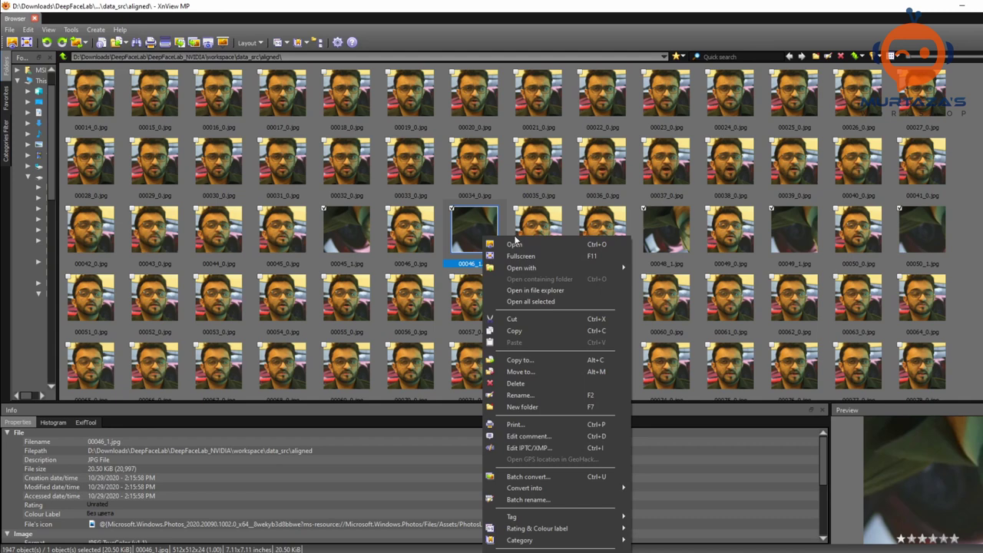
{"action": "left_click", "coordinate": [527, 384]}
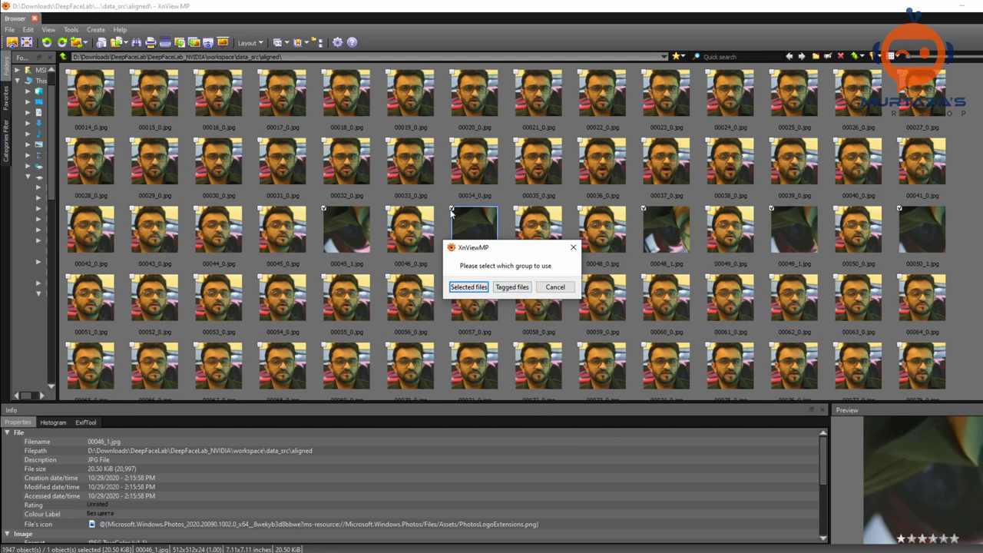
{"action": "left_click", "coordinate": [514, 291]}
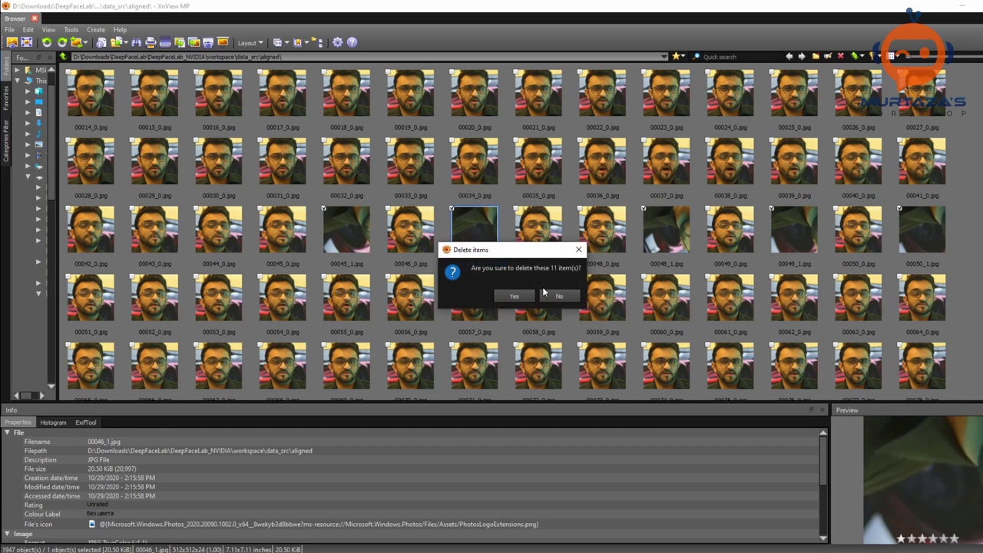
{"action": "left_click", "coordinate": [514, 296]}
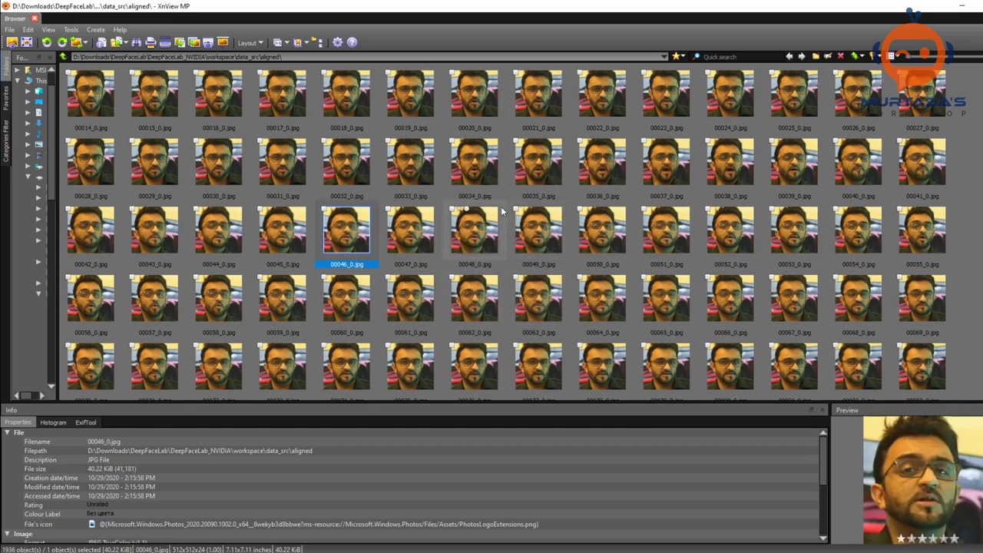
Look through the remaining aligned source images for further wrong crops
{"action": "scroll", "coordinate": [507, 215], "scroll_direction": "up", "scroll_amount": 1}
{"action": "scroll", "coordinate": [525, 217], "scroll_direction": "down", "scroll_amount": 17}
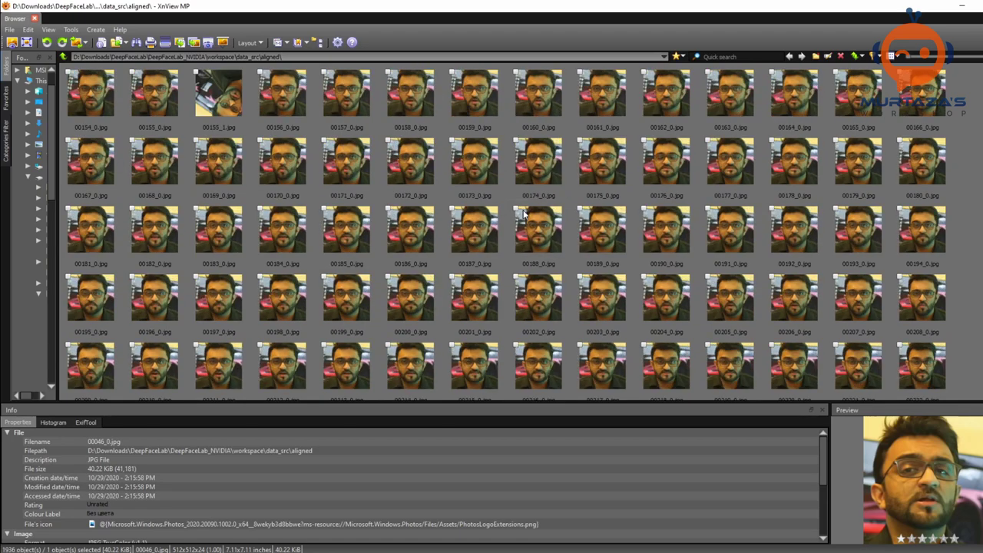
{"action": "scroll", "coordinate": [525, 216], "scroll_direction": "down", "scroll_amount": 7}
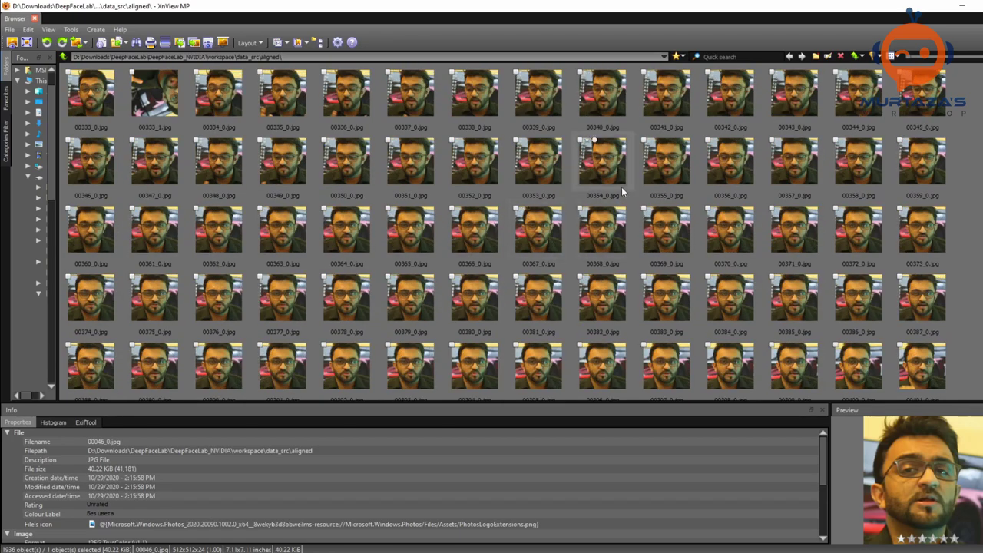
{"action": "scroll", "coordinate": [622, 187], "scroll_direction": "up", "scroll_amount": 4}
{"action": "scroll", "coordinate": [378, 326], "scroll_direction": "up", "scroll_amount": 15}
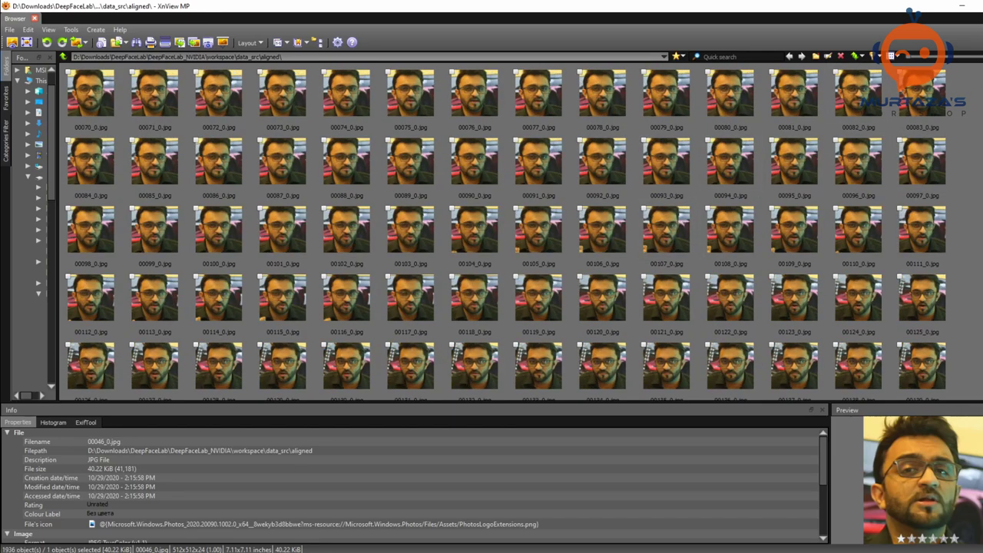
Minimise XnView MP and bring the Training section of the cheat sheet into view
{"action": "left_click", "coordinate": [962, 5]}
{"action": "left_click", "coordinate": [161, 365]}
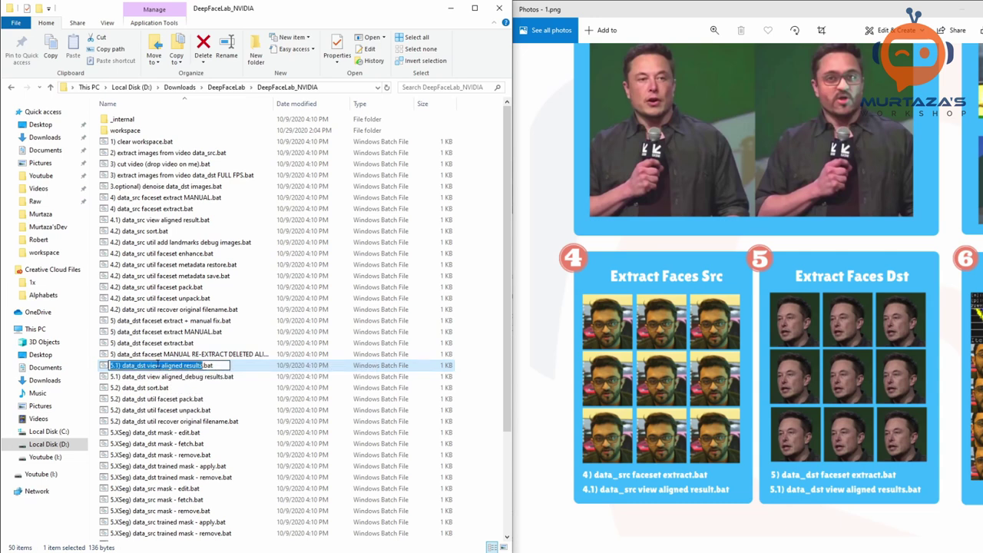
{"action": "left_click", "coordinate": [148, 389]}
{"action": "left_click", "coordinate": [158, 366]}
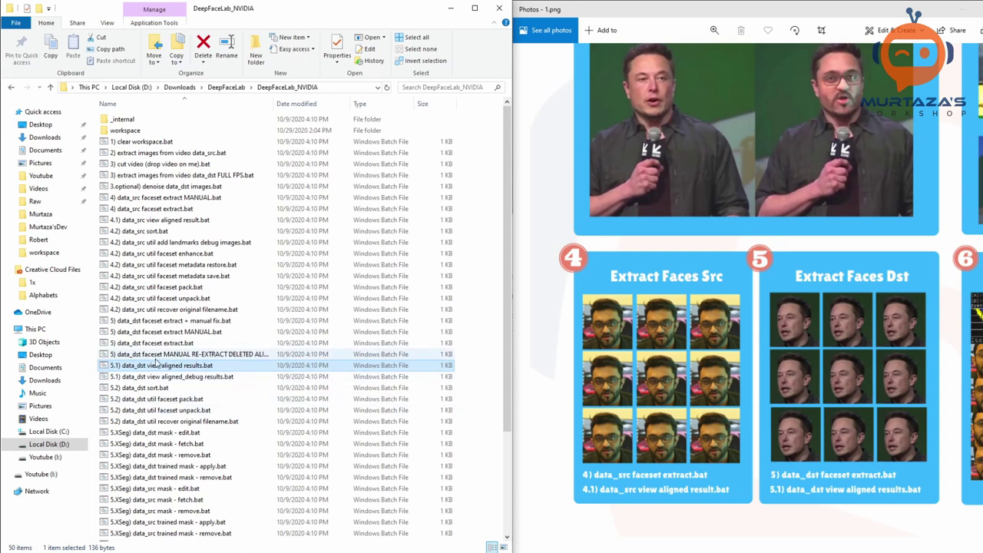
{"action": "left_click_drag", "start_coordinate": [877, 396], "coordinate": [569, 393]}
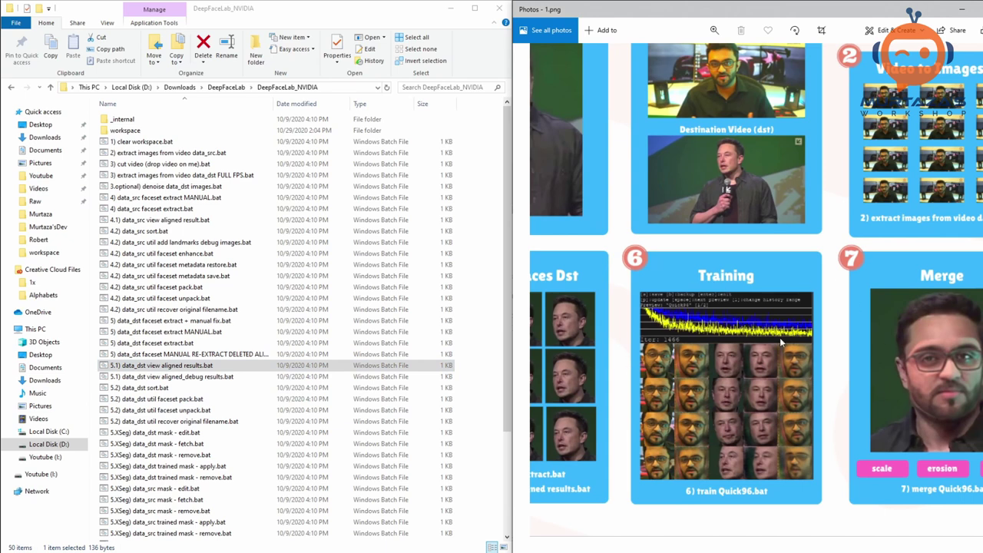
Run 6) train Quick96.bat from the DeepFaceLab_NVIDIA folder and name the new model MurtazaElon_V1
{"action": "scroll", "coordinate": [182, 390], "scroll_direction": "down", "scroll_amount": 3}
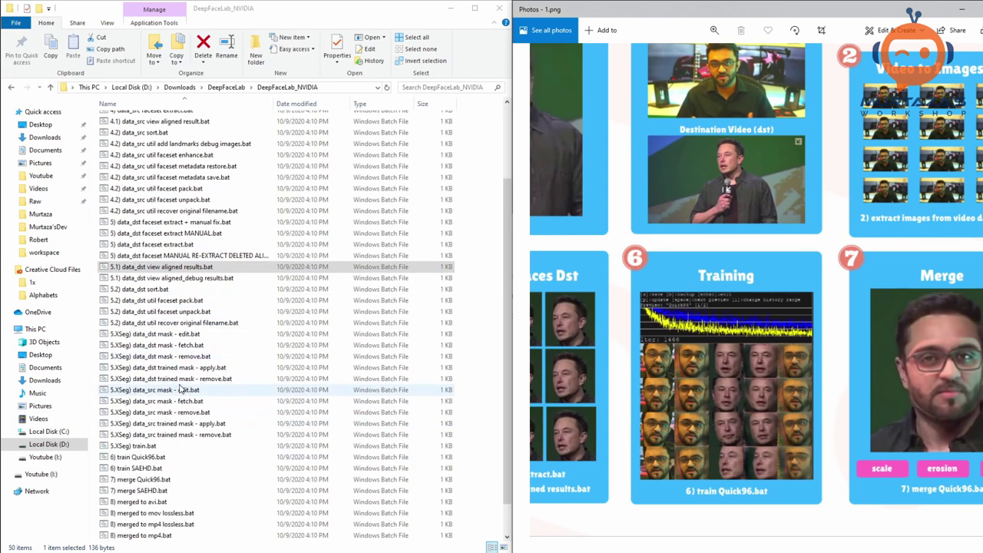
{"action": "scroll", "coordinate": [181, 390], "scroll_direction": "down", "scroll_amount": 1}
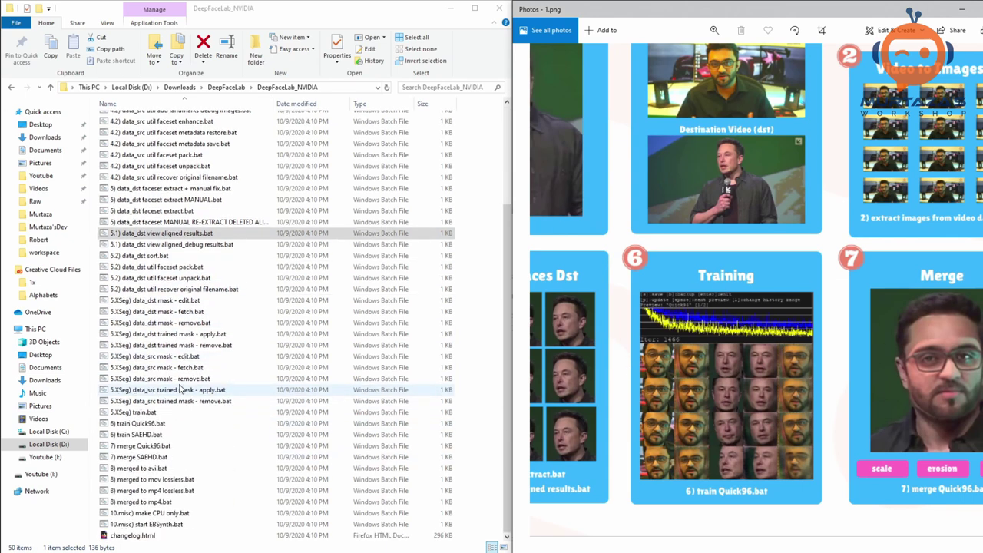
{"action": "left_click", "coordinate": [154, 423]}
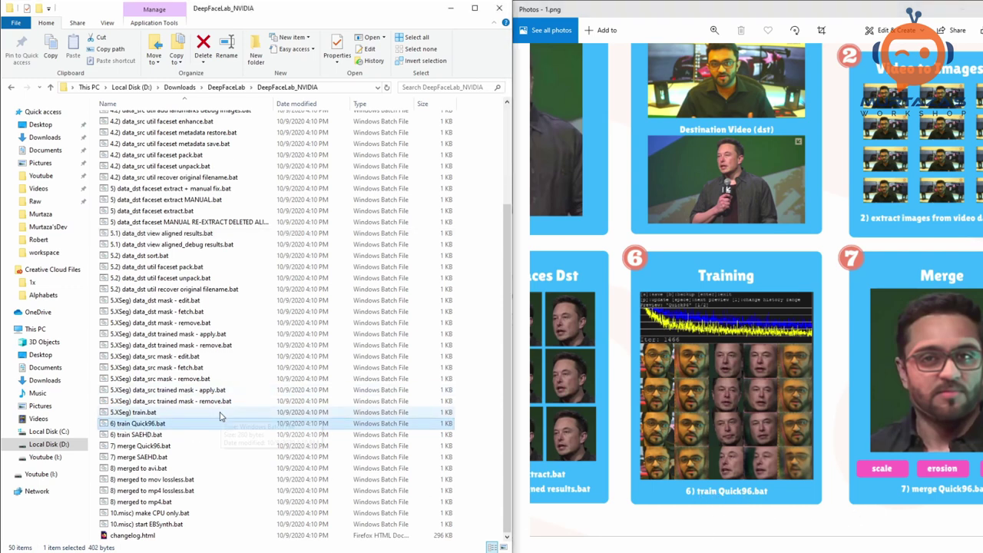
{"action": "double_click", "coordinate": [140, 424]}
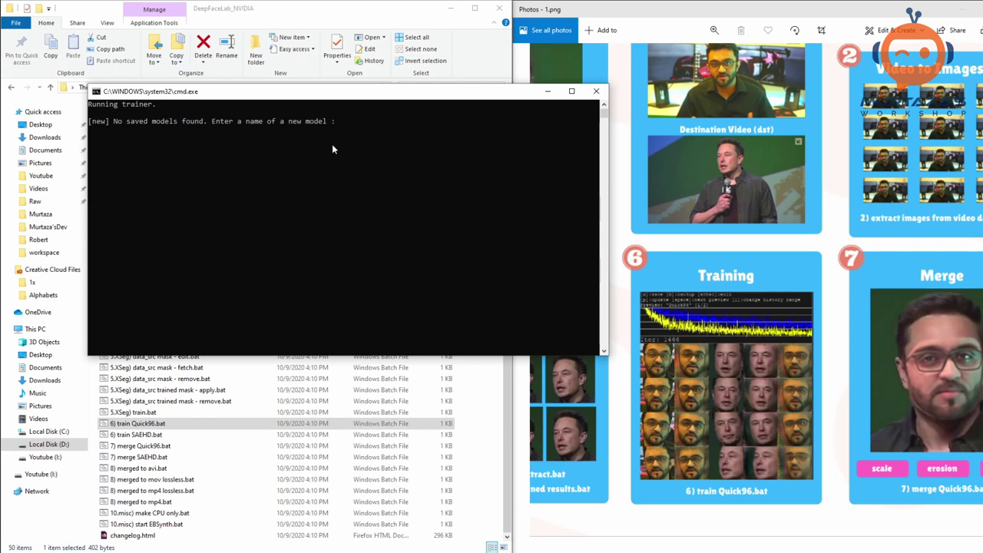
{"action": "type", "text": "MurtazaElon_V1"}
{"action": "key", "text": "Return"}
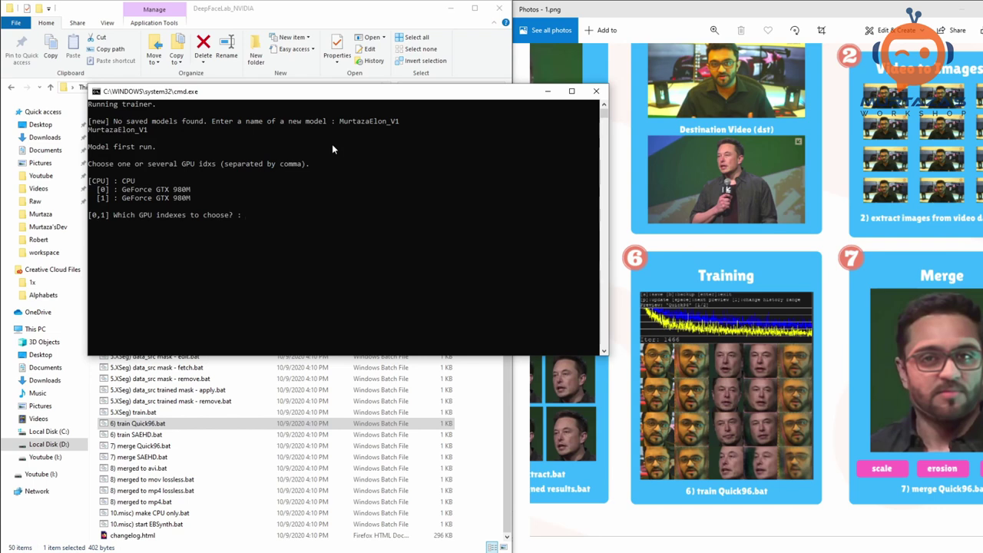
Start training on the default GPU indexes 0,1, then enlarge the console and place the Training preview window over it
{"action": "type", "text": "cpu"}
{"action": "key", "text": "BackSpace"}
{"action": "key", "text": "BackSpace"}
{"action": "key", "text": "BackSpace"}
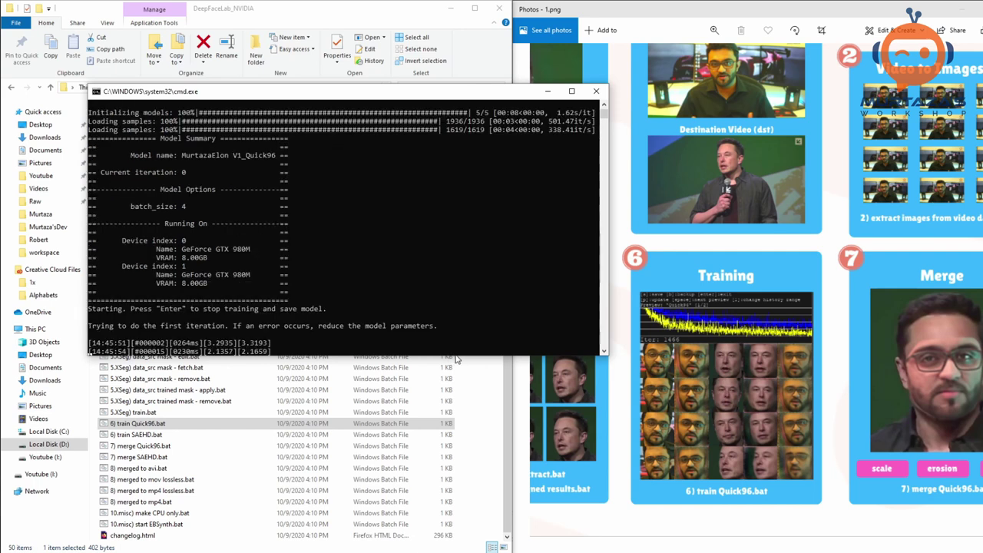
{"action": "left_click_drag", "start_coordinate": [475, 355], "coordinate": [482, 489]}
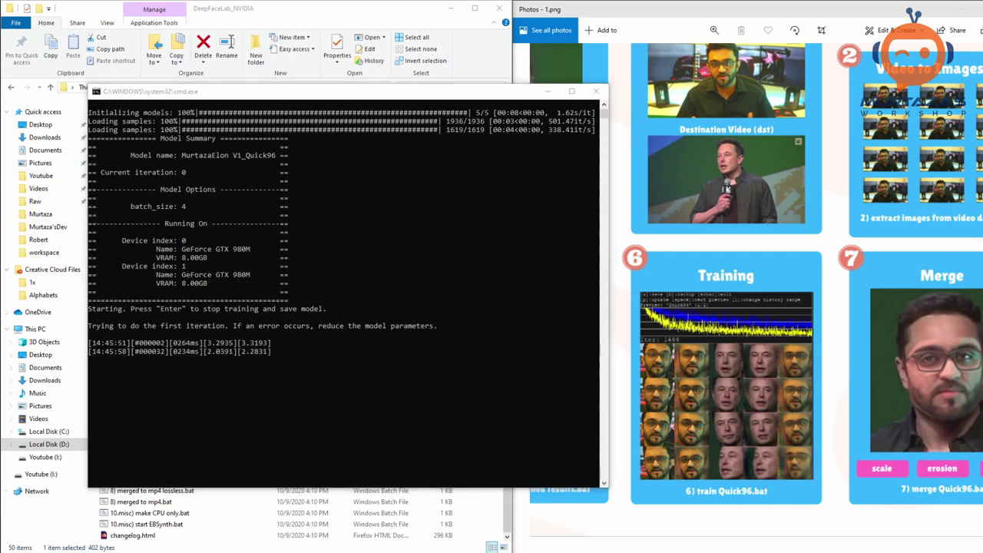
{"action": "left_click_drag", "start_coordinate": [615, 104], "coordinate": [584, 135]}
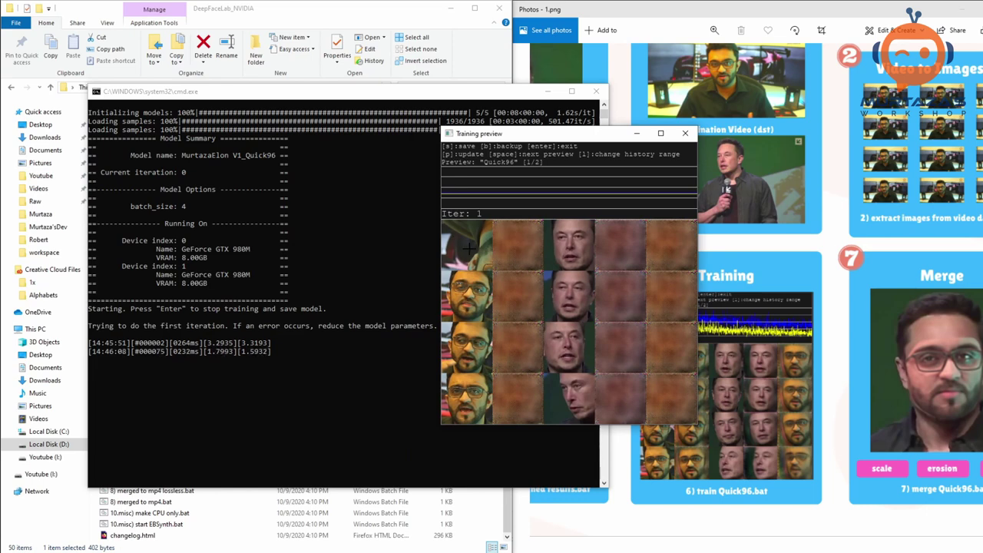
Refresh the Training preview repeatedly to examine how the predicted faces develop over the iterations
{"action": "key", "text": "p"}
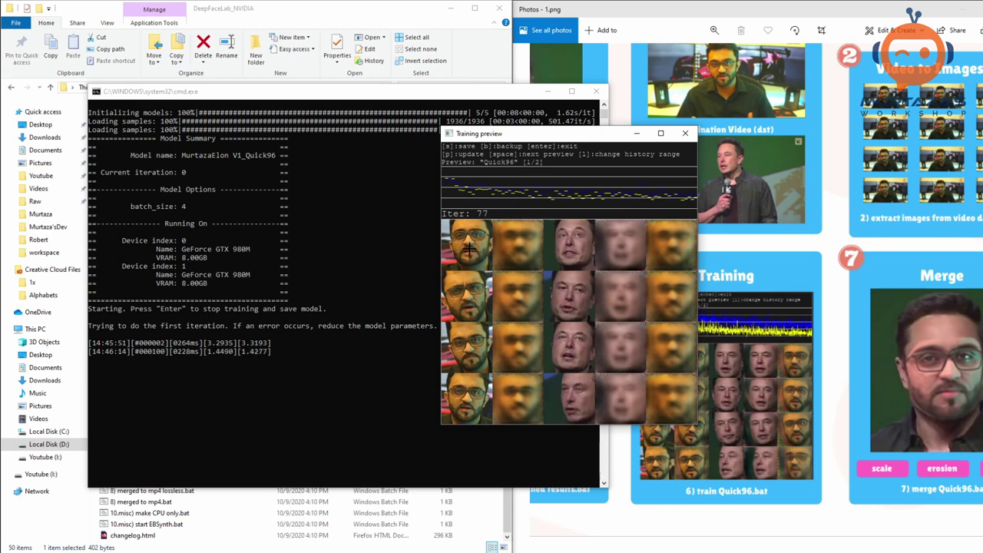
{"action": "key", "text": "p"}
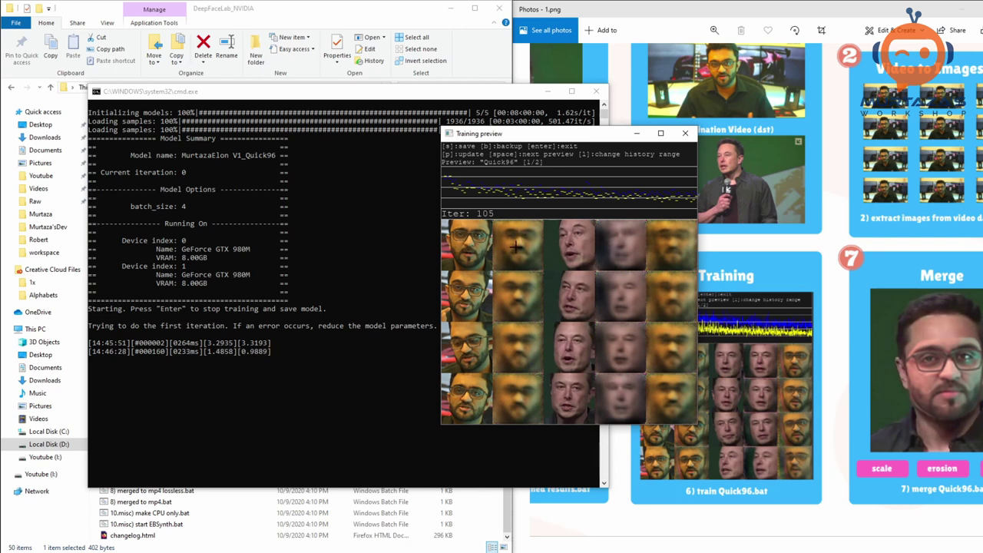
{"action": "key", "text": "p"}
{"action": "key", "text": "p"}
{"action": "key", "text": "p"}
{"action": "key", "text": "p"}
{"action": "key", "text": "p"}
{"action": "key", "text": "p"}
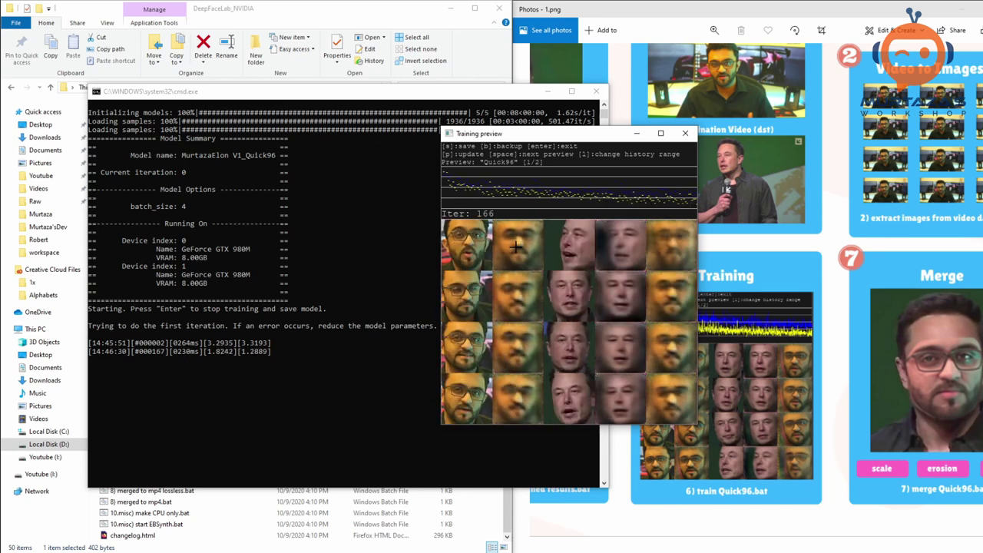
{"action": "key", "text": "p"}
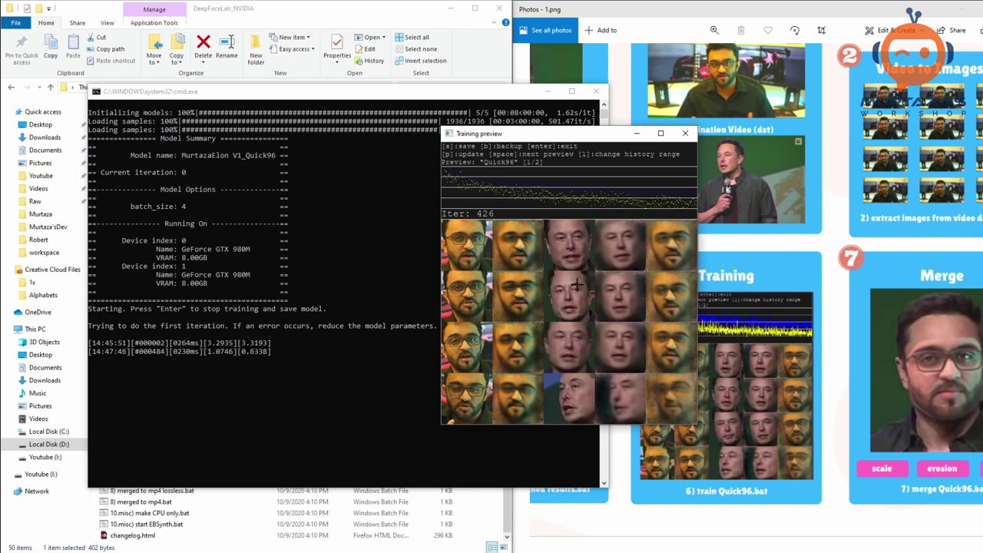
Save the model, stop the training and close the trainer console
{"action": "key", "text": "s"}
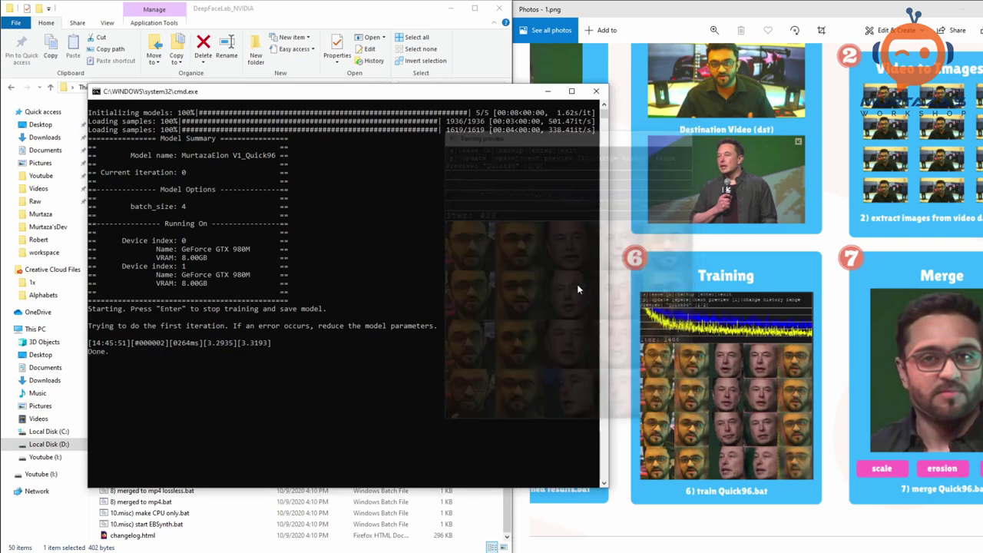
{"action": "left_click", "coordinate": [112, 352]}
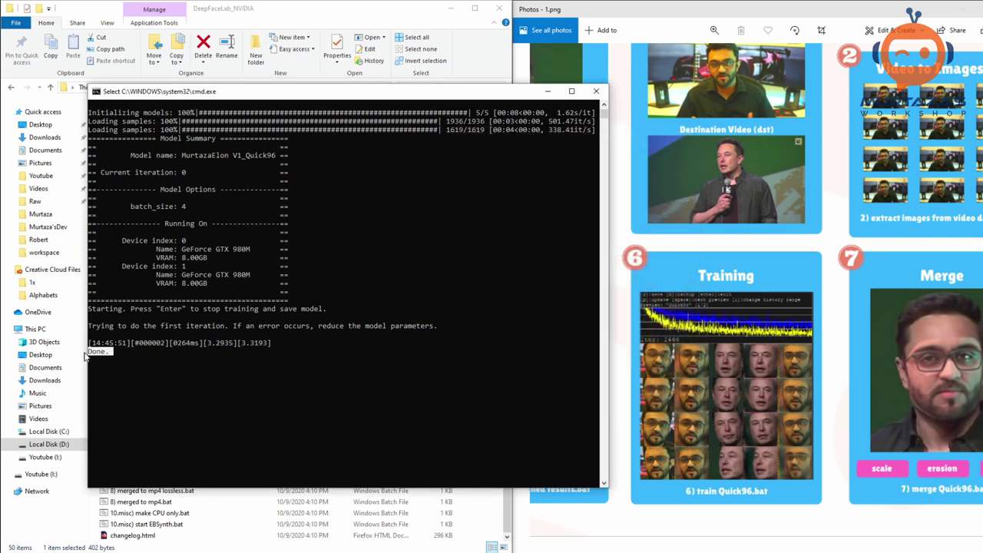
{"action": "left_click", "coordinate": [596, 90]}
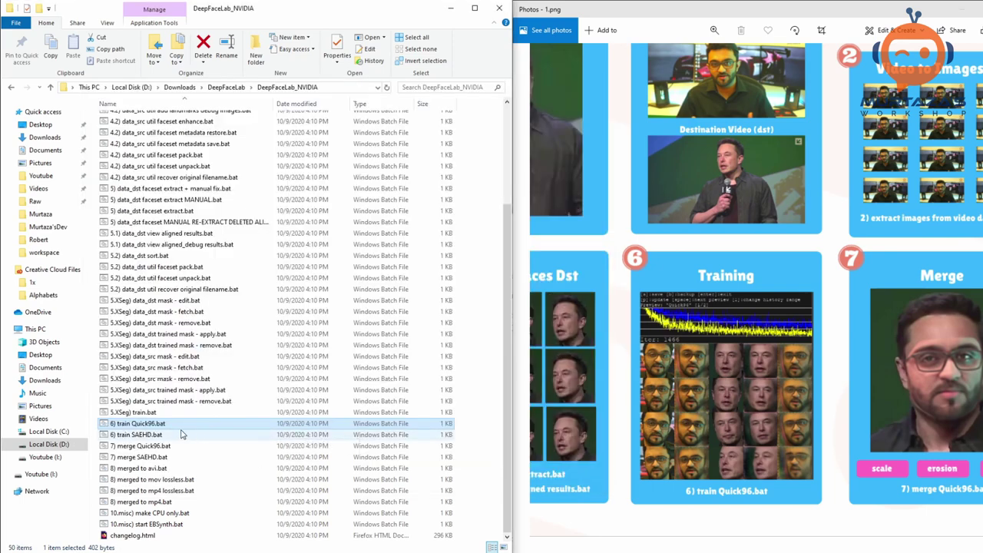
Rerun 6) train Quick96.bat, load saved model 0, MurtazaElon V1, and close the trainer at the GPU choice
{"action": "double_click", "coordinate": [166, 426]}
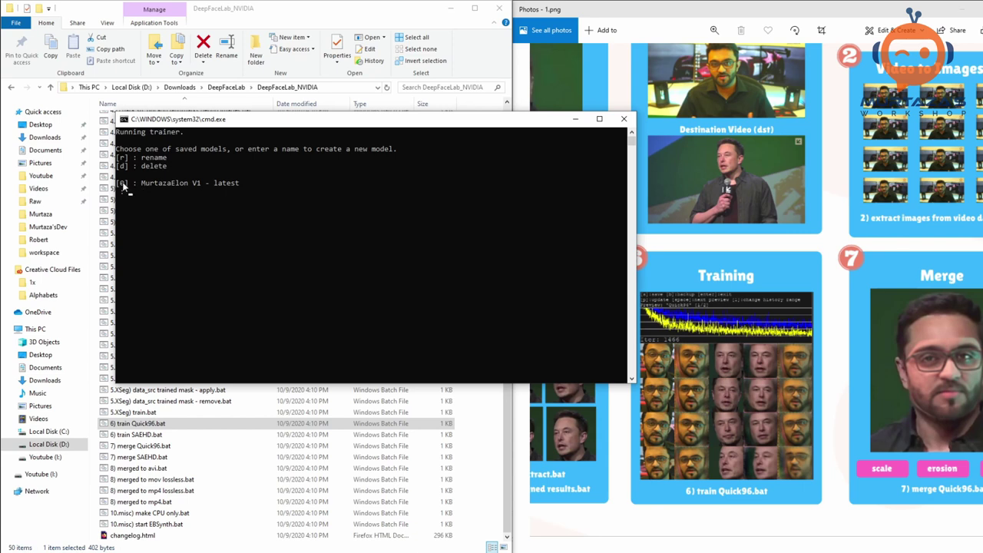
{"action": "left_click_drag", "start_coordinate": [140, 185], "coordinate": [199, 185]}
{"action": "left_click", "coordinate": [139, 193]}
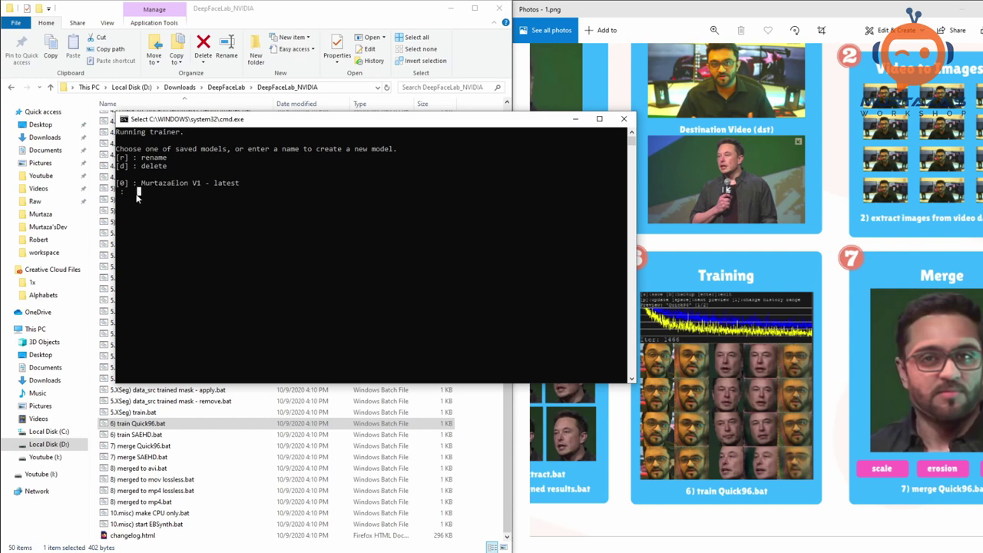
{"action": "type", "text": "0"}
{"action": "key", "text": "Return"}
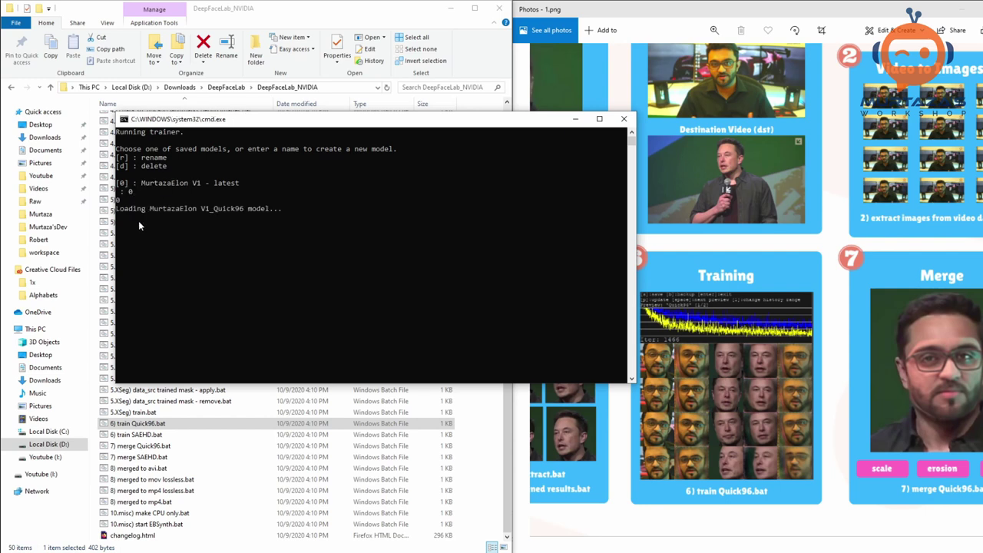
{"action": "left_click_drag", "start_coordinate": [142, 209], "coordinate": [282, 211]}
{"action": "left_click", "coordinate": [292, 286]}
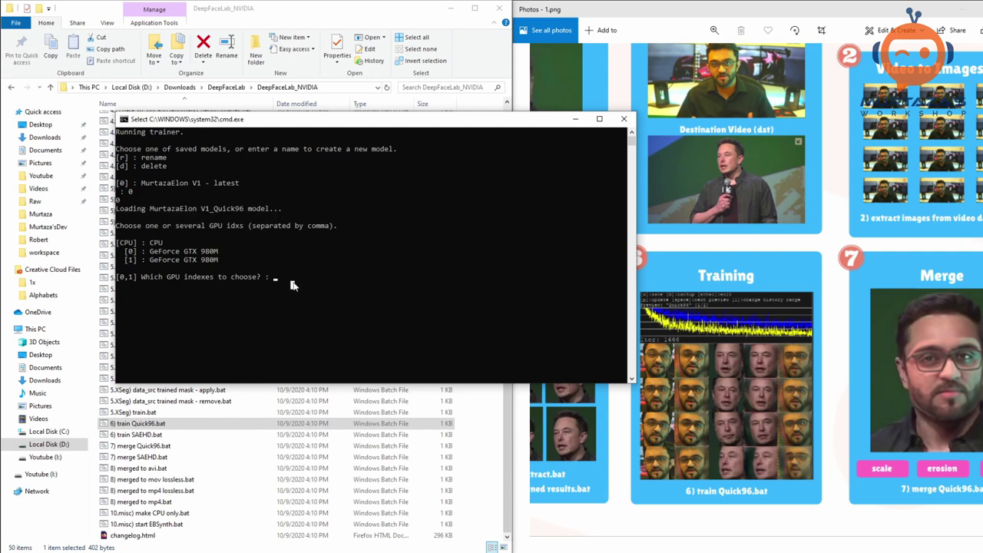
{"action": "key", "text": "Escape"}
{"action": "left_click", "coordinate": [624, 120]}
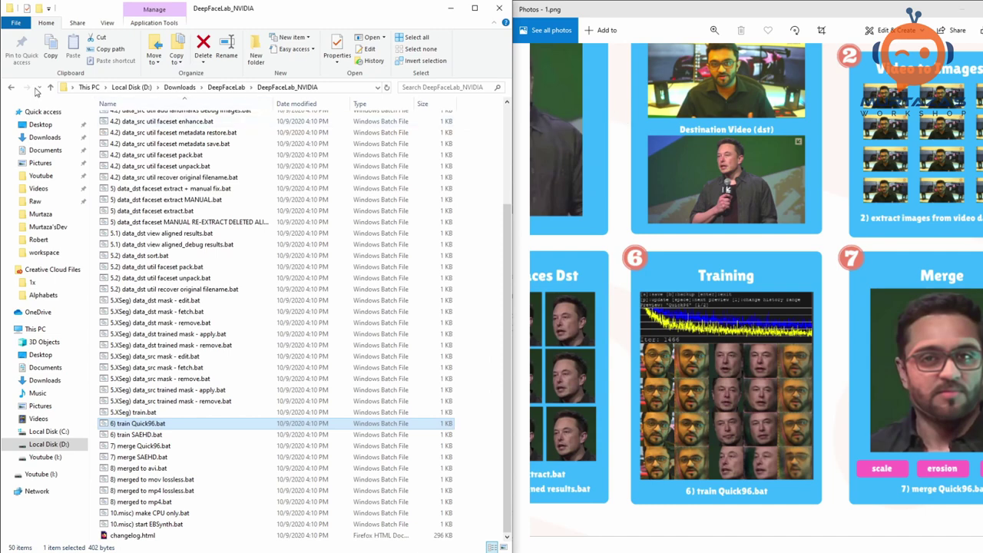
Open the workspace folder of DeepFaceLab_NVIDIA_done and check its source, destination, result and mask videos
{"action": "left_click", "coordinate": [51, 88]}
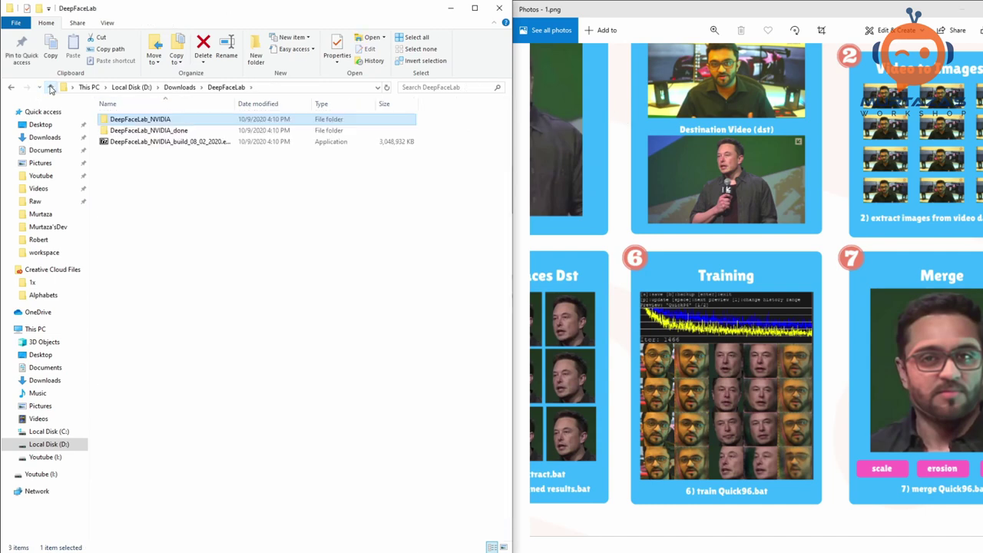
{"action": "double_click", "coordinate": [153, 130]}
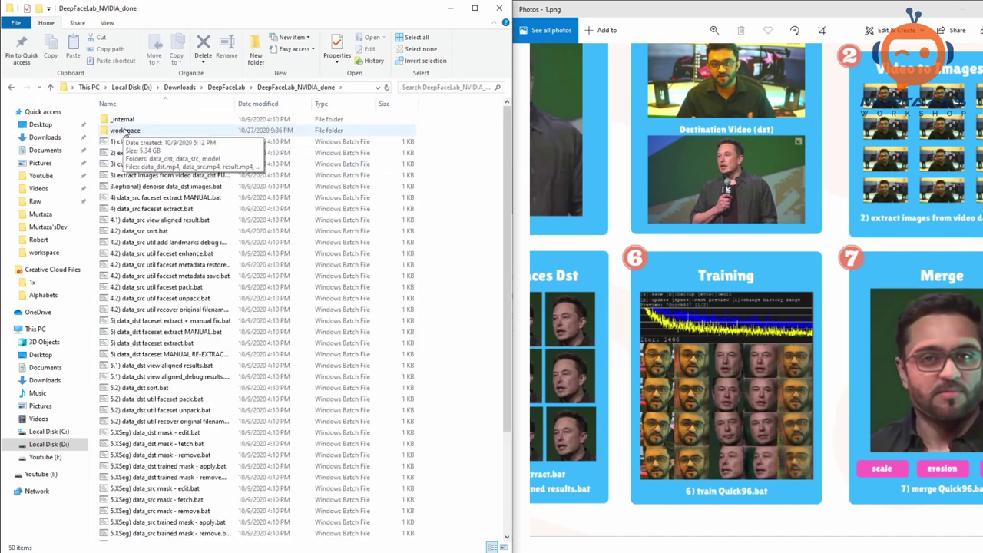
{"action": "double_click", "coordinate": [138, 131]}
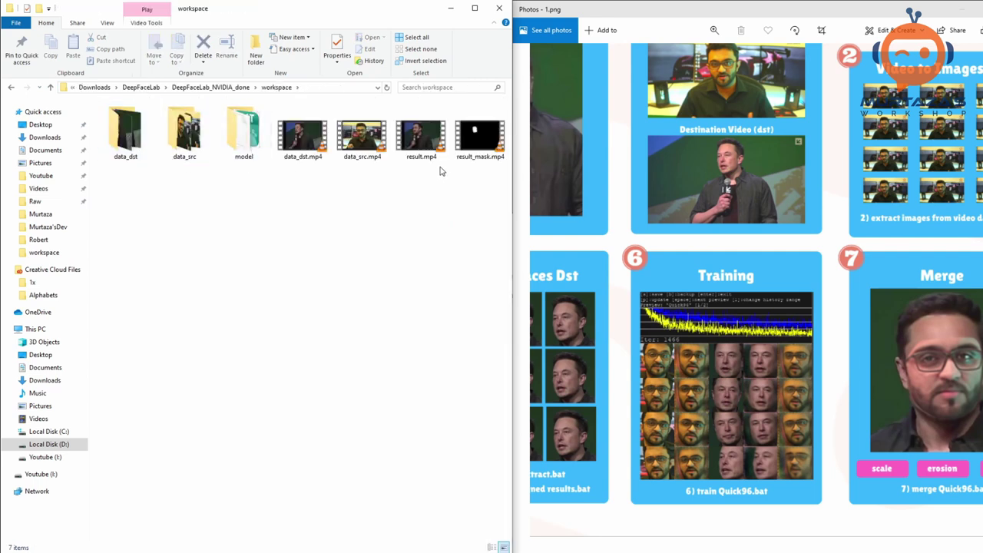
{"action": "left_click", "coordinate": [368, 158]}
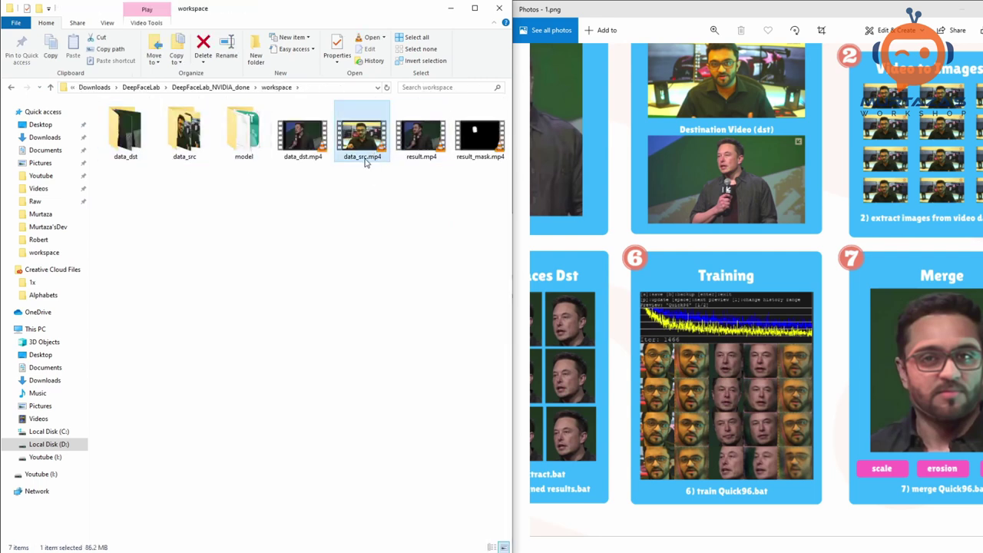
{"action": "left_click", "coordinate": [303, 142]}
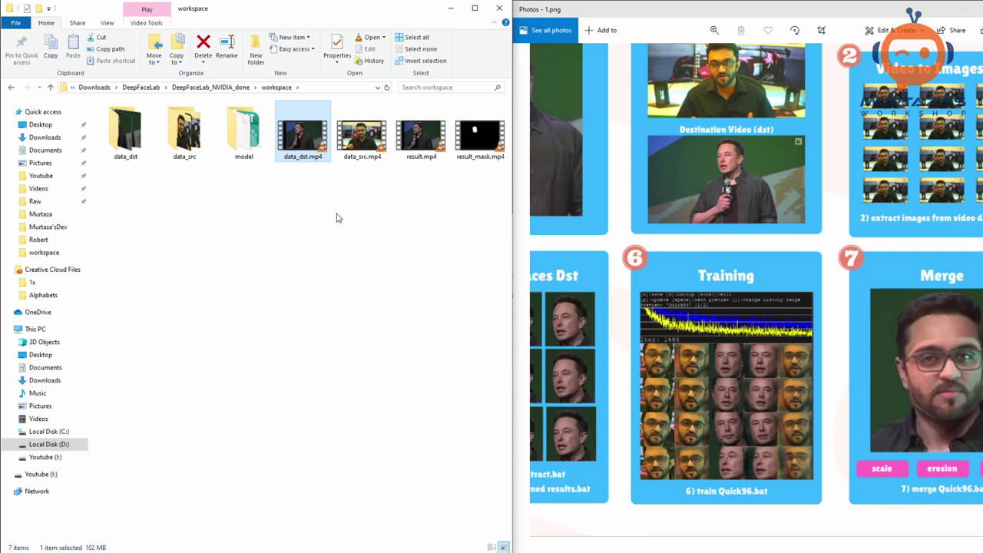
{"action": "left_click", "coordinate": [423, 153]}
{"action": "left_click", "coordinate": [484, 150]}
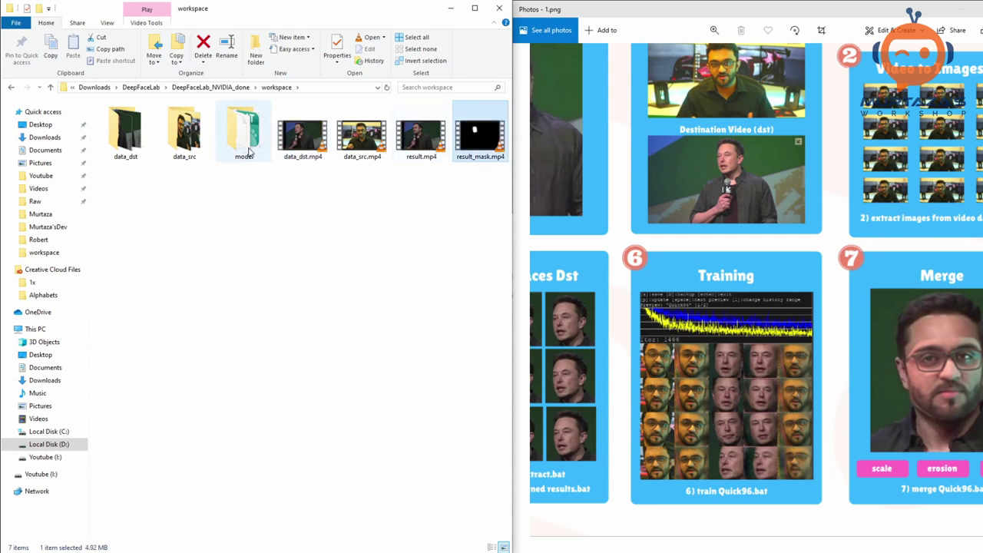
Run 6) train Quick96.bat from the DeepFaceLab_NVIDIA_done folder and reposition its console window
{"action": "left_click", "coordinate": [49, 86]}
{"action": "scroll", "coordinate": [273, 308], "scroll_direction": "down", "scroll_amount": 4}
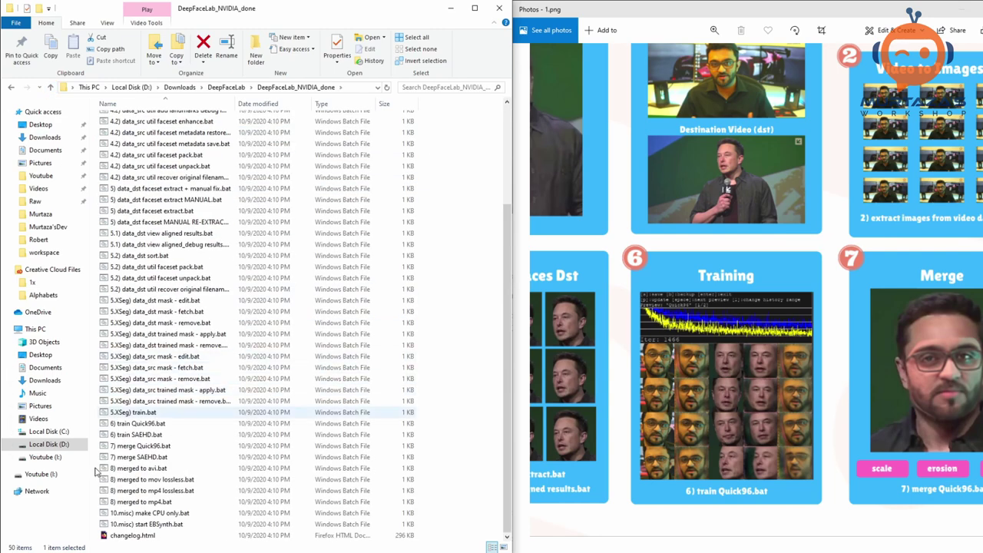
{"action": "left_click", "coordinate": [139, 423]}
{"action": "double_click", "coordinate": [138, 423]}
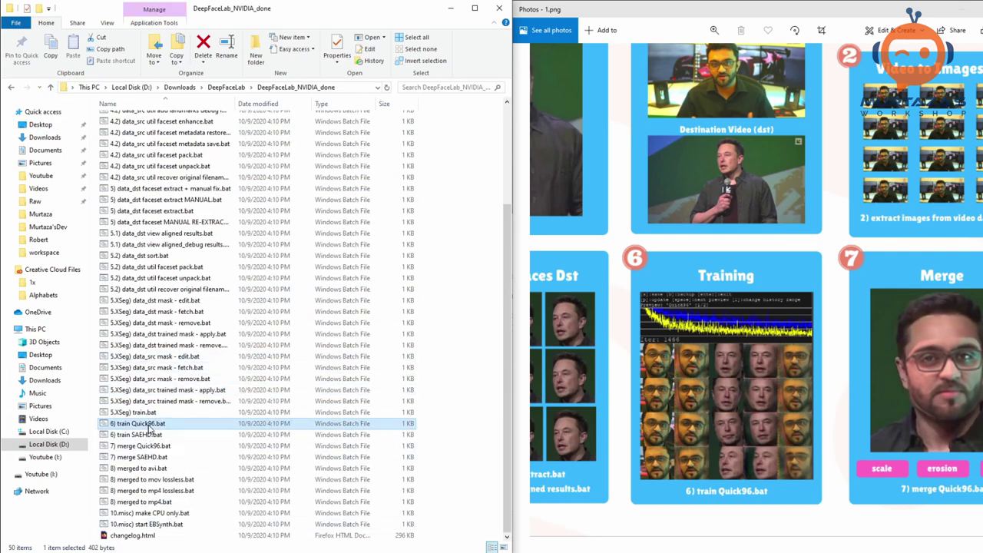
{"action": "left_click_drag", "start_coordinate": [234, 53], "coordinate": [279, 117]}
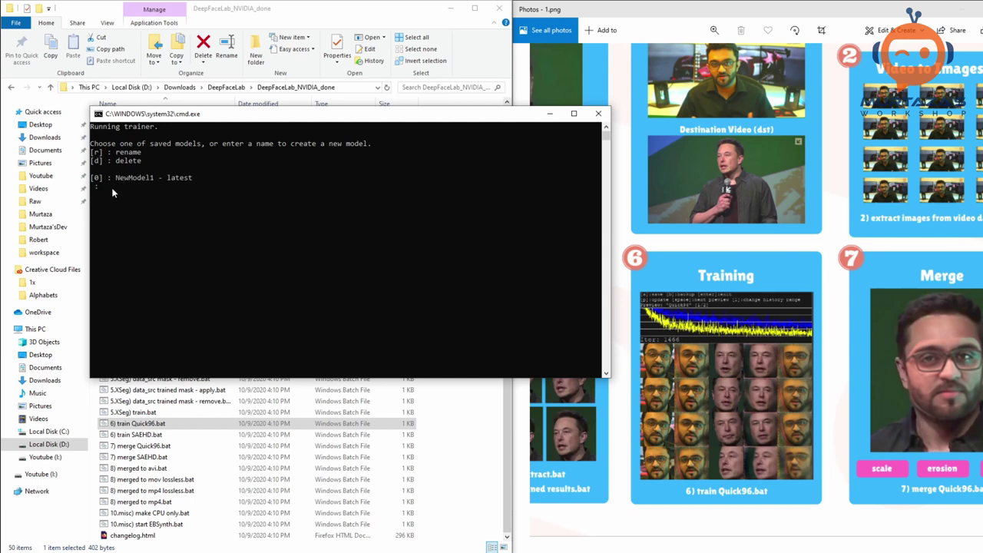
Load saved model 0, NewModel1, resume training on the default GPU indexes 0,1 and highlight the current iteration number
{"action": "key", "text": "Return"}
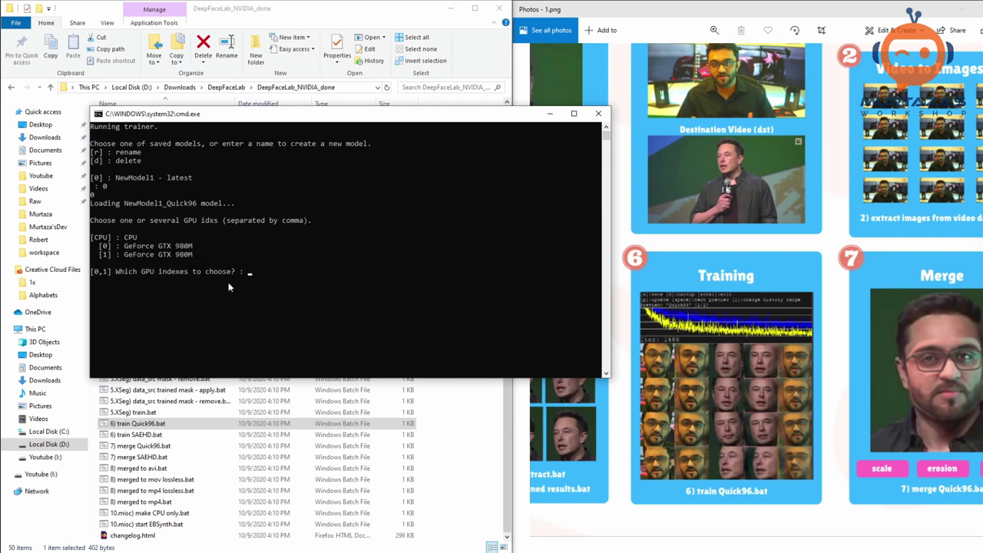
{"action": "key", "text": "Return"}
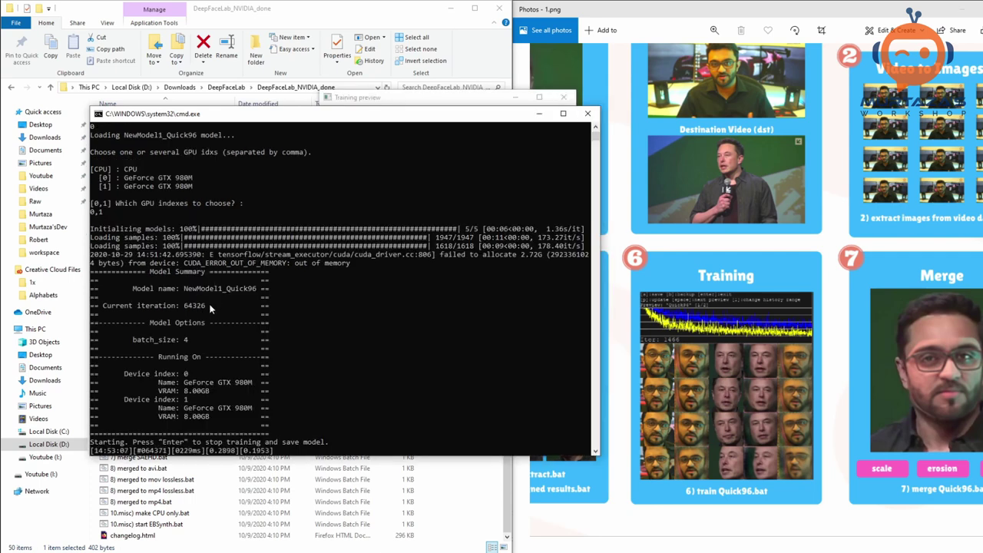
{"action": "left_click_drag", "start_coordinate": [213, 306], "coordinate": [188, 310]}
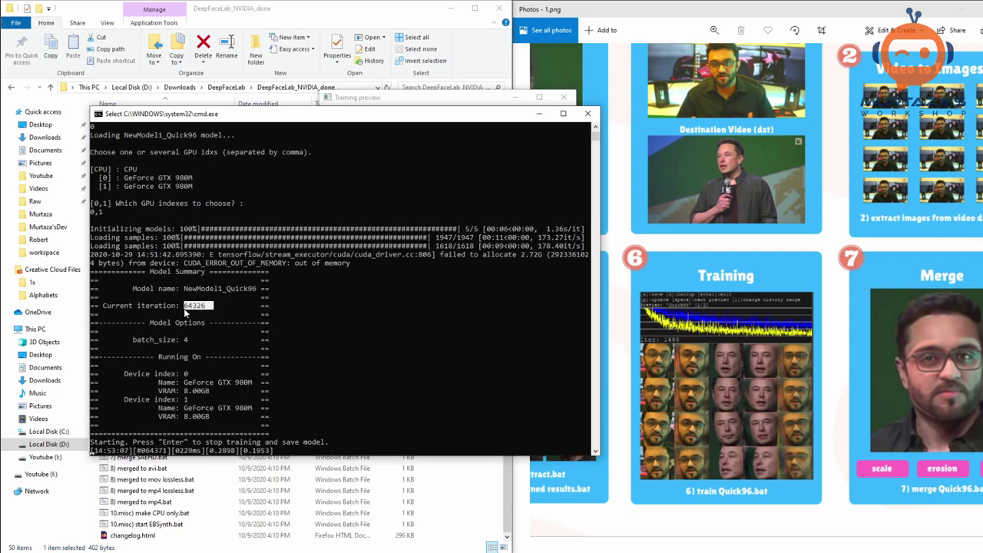
Bring up the Training preview window and reposition it, then stop training and save the NewModel1 Quick96 model
{"action": "left_click", "coordinate": [189, 308]}
{"action": "left_click", "coordinate": [417, 254]}
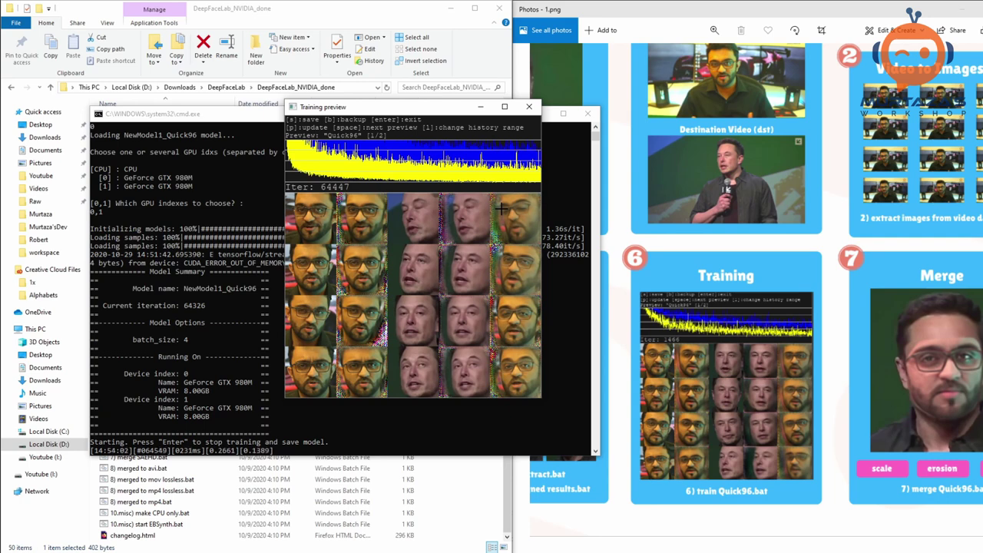
{"action": "left_click_drag", "start_coordinate": [409, 114], "coordinate": [469, 112]}
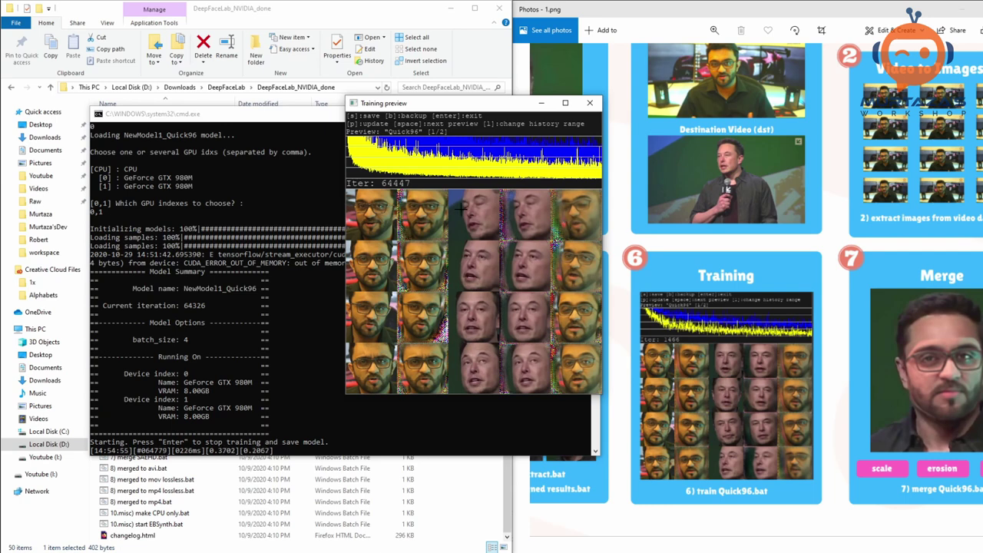
{"action": "key", "text": "Return"}
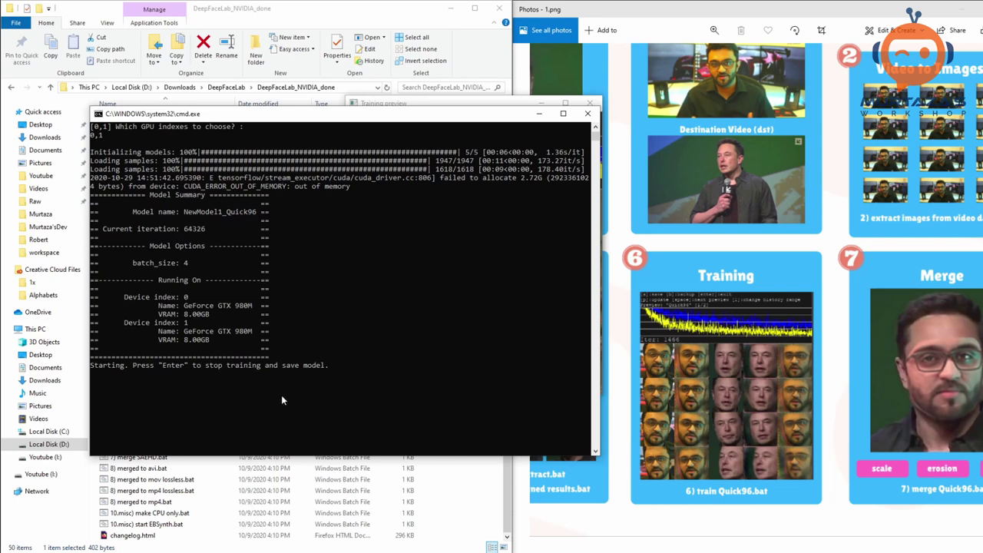
{"action": "left_click", "coordinate": [344, 385]}
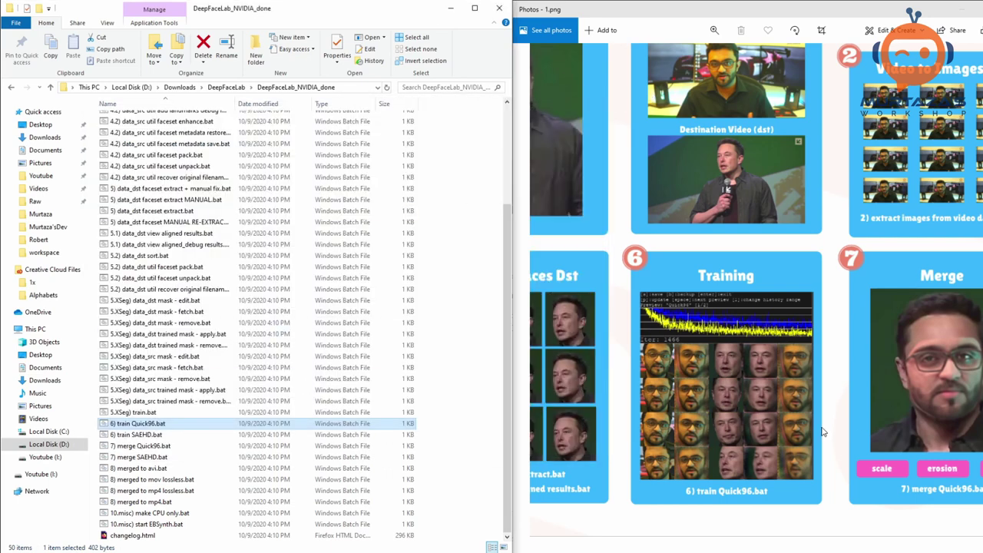
Consult the cheat sheet's Merge stage, run 7) merge Quick96.bat and load saved model 0, NewModel1, on GPU indexes 0,1
{"action": "left_click", "coordinate": [741, 401]}
{"action": "scroll", "coordinate": [741, 401], "scroll_direction": "down", "scroll_amount": 2}
{"action": "scroll", "coordinate": [757, 321], "scroll_direction": "up", "scroll_amount": 2}
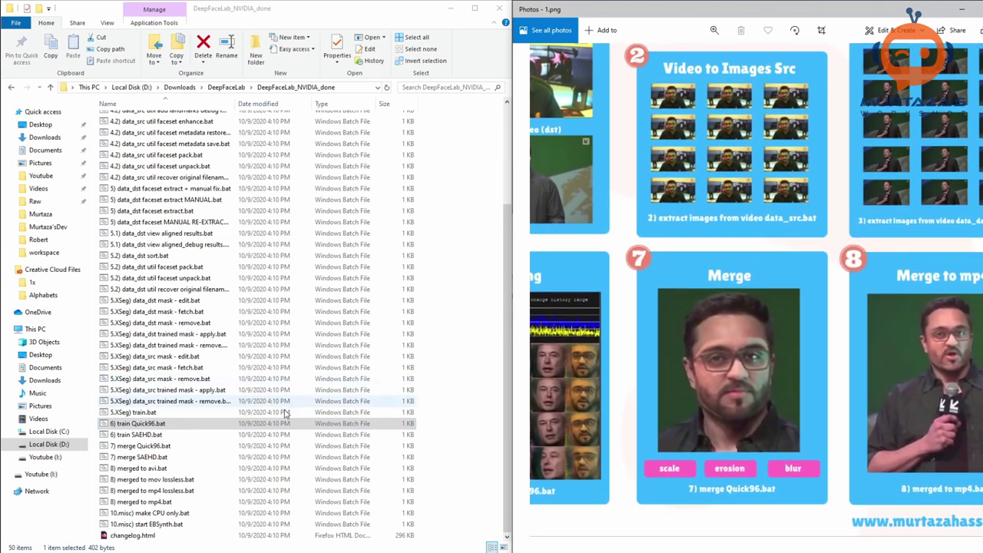
{"action": "double_click", "coordinate": [142, 450]}
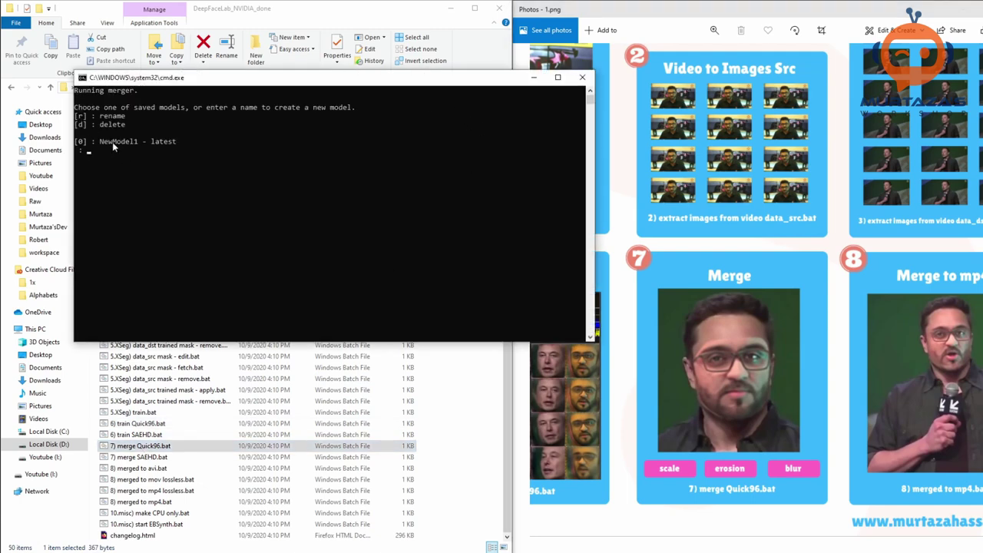
{"action": "type", "text": "0"}
{"action": "key", "text": "Return"}
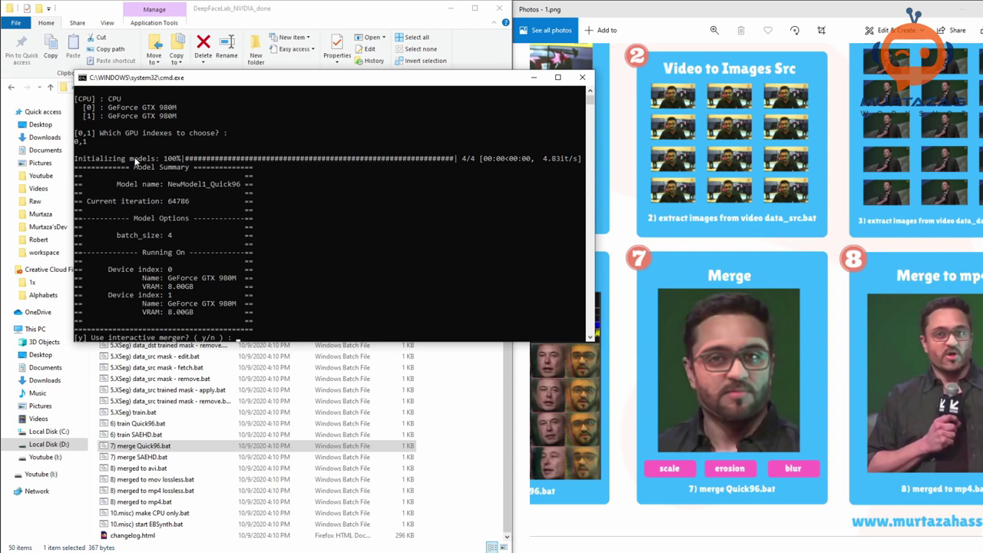
Start the interactive merger with the default 8 workers and reposition the Merger window
{"action": "key", "text": "Return"}
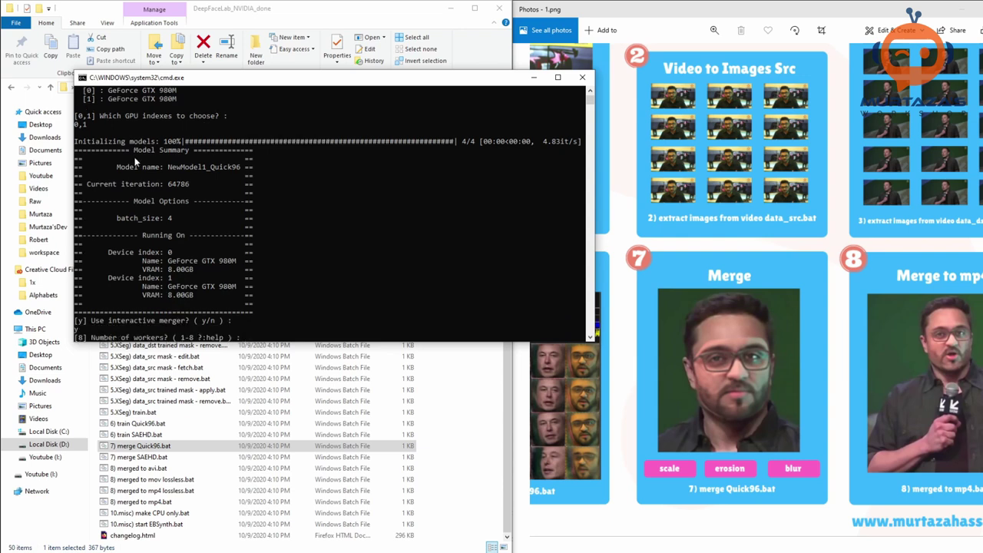
{"action": "key", "text": "Return"}
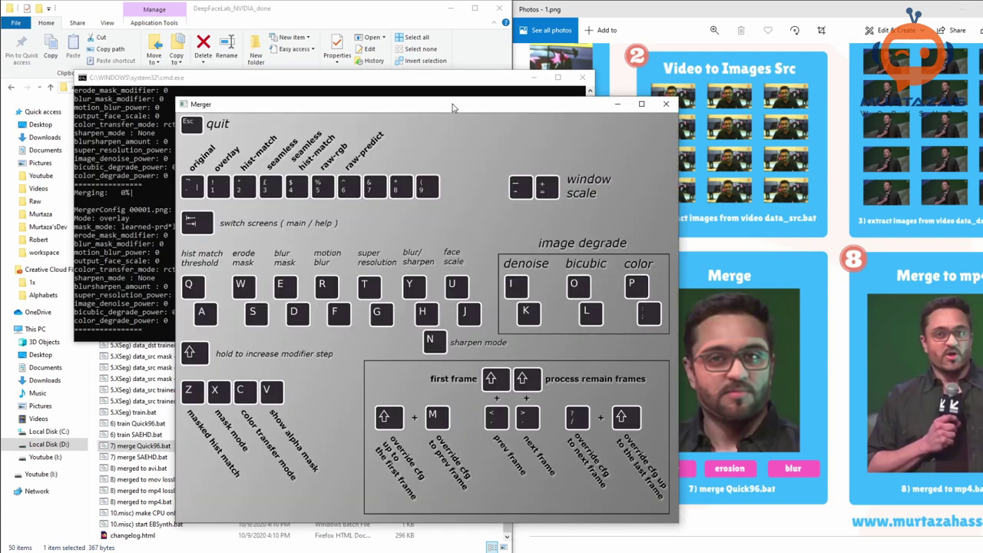
{"action": "left_click_drag", "start_coordinate": [453, 108], "coordinate": [470, 65]}
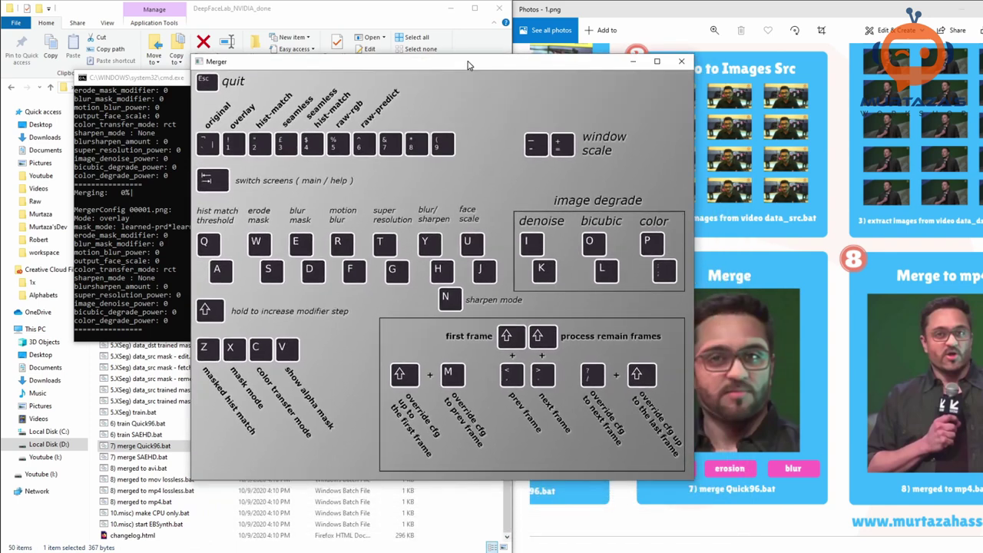
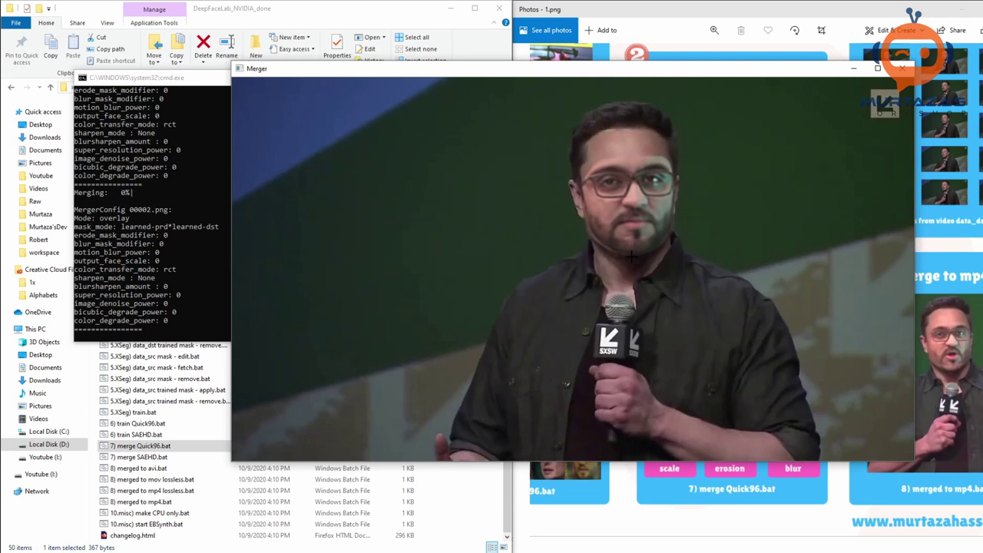
Try a smaller face scale on frame 00002 and look up the erode mask control on the merger's help screen
{"action": "key", "text": "j"}
{"action": "key", "text": "j"}
{"action": "key", "text": "Tab"}
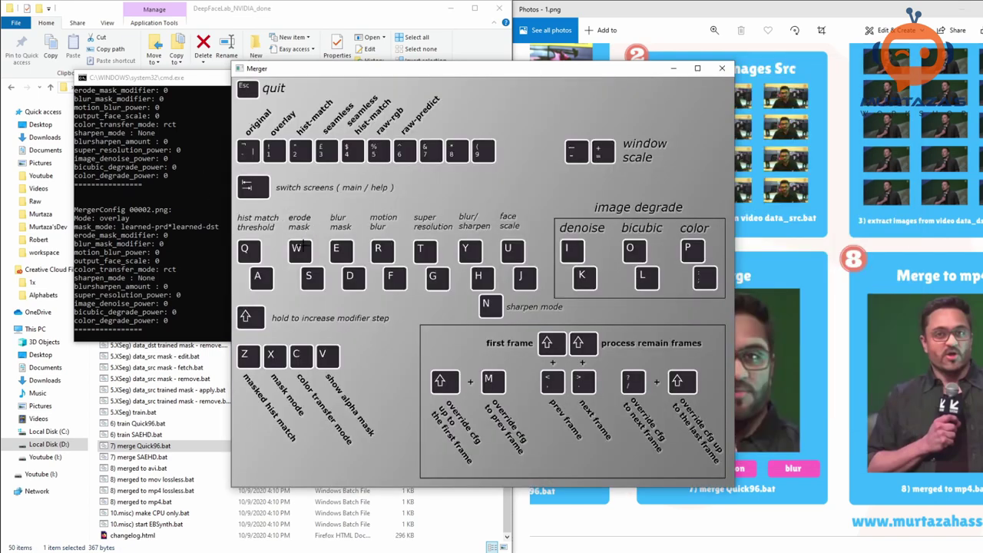
{"action": "key", "text": "Tab"}
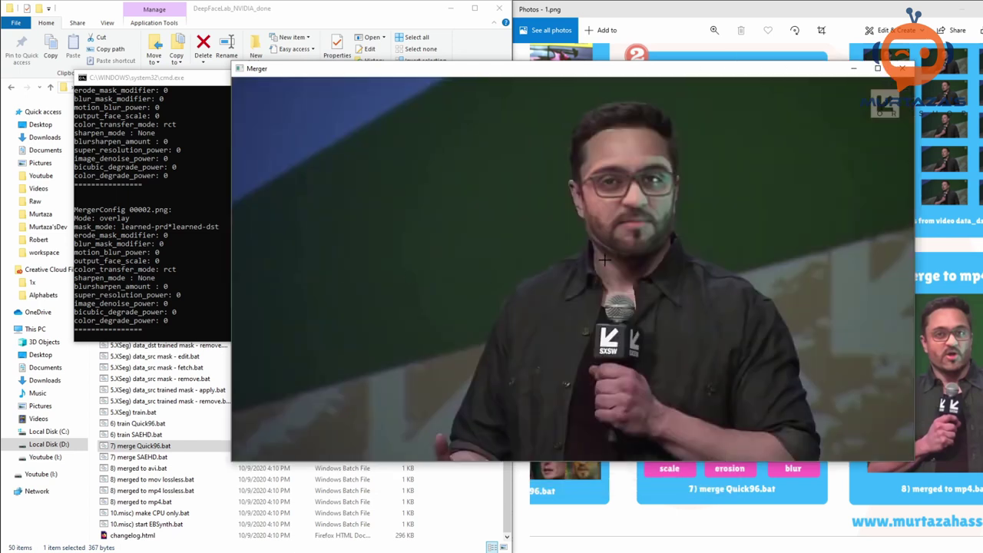
Raise the erode mask modifier of frame 00002 to 54
{"action": "key", "text": "w"}
{"action": "key", "text": "shift+w"}
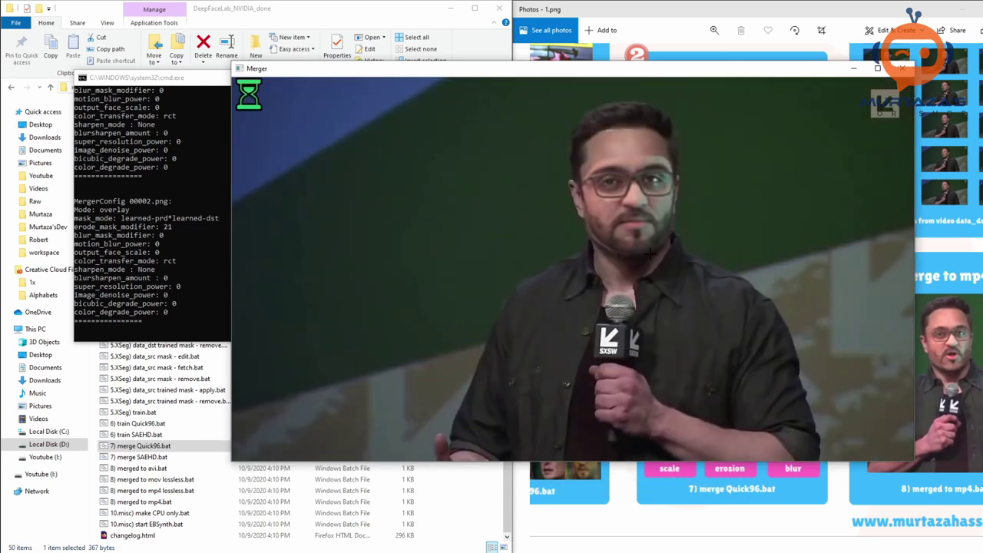
{"action": "key", "text": "w"}
{"action": "key", "text": "w"}
{"action": "key", "text": "w"}
{"action": "key", "text": "w"}
{"action": "key", "text": "w"}
{"action": "key", "text": "w"}
{"action": "key", "text": "w"}
{"action": "key", "text": "w"}
{"action": "key", "text": "w"}
{"action": "key", "text": "w"}
{"action": "key", "text": "w"}
{"action": "key", "text": "w"}
{"action": "key", "text": "w"}
{"action": "key", "text": "w"}
{"action": "key", "text": "w"}
{"action": "key", "text": "w"}
{"action": "key", "text": "w"}
{"action": "key", "text": "w"}
{"action": "key", "text": "w"}
{"action": "key", "text": "w"}
{"action": "key", "text": "w"}
{"action": "key", "text": "w"}
{"action": "key", "text": "w"}
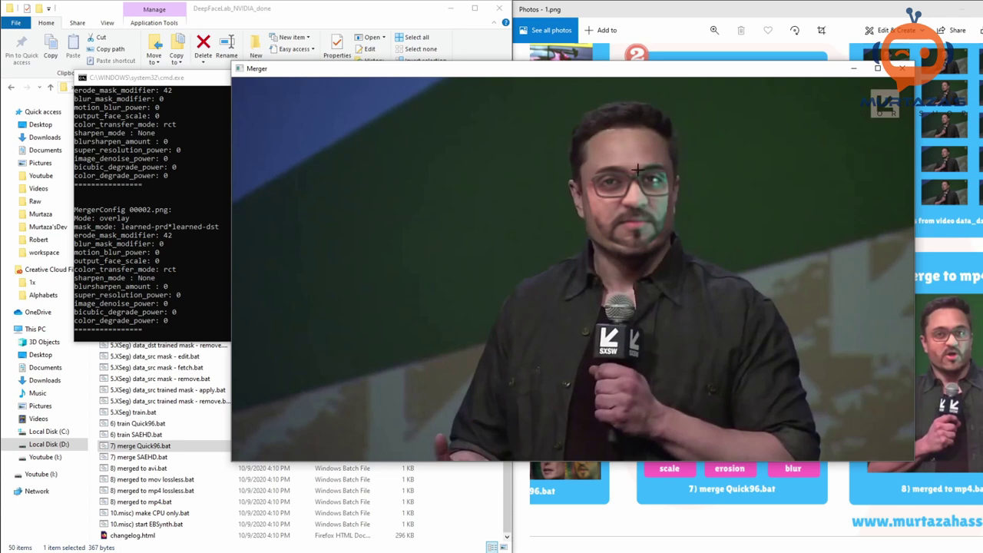
{"action": "key", "text": "shift+w"}
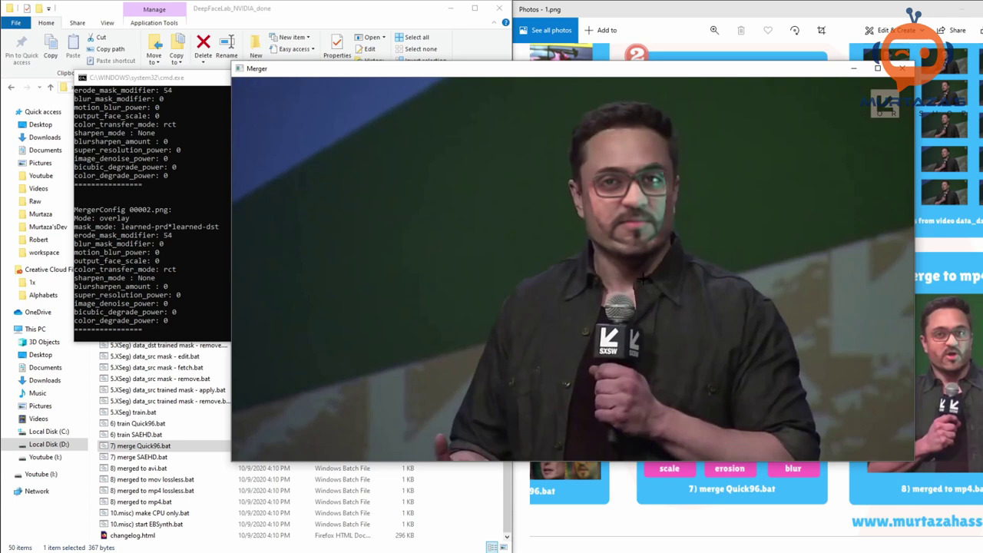
Lower the erode mask modifier of frame 00002 to 4
{"action": "key", "text": "s"}
{"action": "key", "text": "s"}
{"action": "key", "text": "s"}
{"action": "key", "text": "s"}
{"action": "key", "text": "s"}
{"action": "key", "text": "s"}
{"action": "key", "text": "s"}
{"action": "key", "text": "s"}
{"action": "key", "text": "s"}
{"action": "key", "text": "s"}
{"action": "key", "text": "s"}
{"action": "key", "text": "s"}
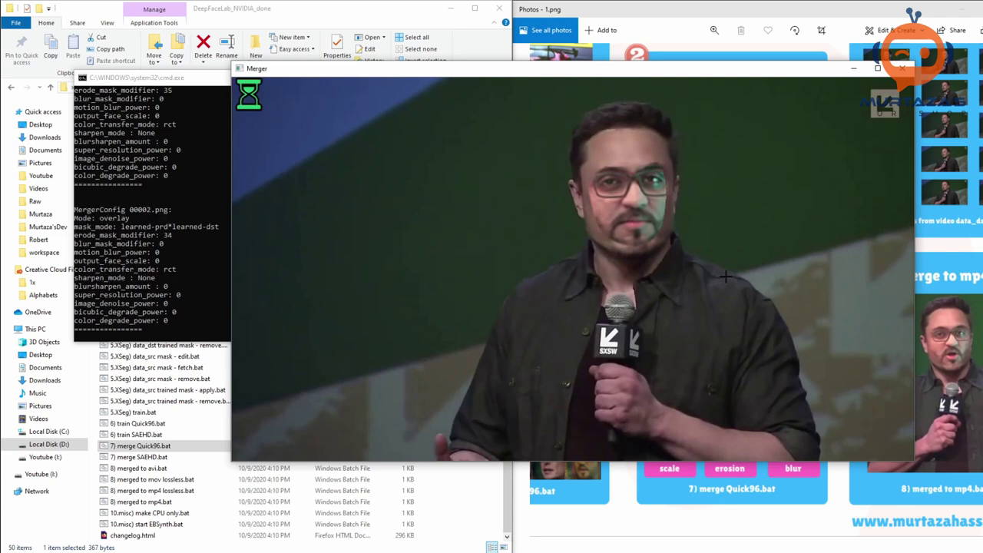
{"action": "key", "text": "s"}
{"action": "key", "text": "s"}
{"action": "key", "text": "s"}
{"action": "key", "text": "s"}
{"action": "key", "text": "s"}
{"action": "key", "text": "s"}
{"action": "key", "text": "s"}
{"action": "key", "text": "s"}
{"action": "key", "text": "s"}
{"action": "key", "text": "s"}
{"action": "key", "text": "s"}
{"action": "key", "text": "s"}
{"action": "key", "text": "s"}
{"action": "key", "text": "s"}
{"action": "key", "text": "s"}
{"action": "key", "text": "s"}
{"action": "key", "text": "s"}
{"action": "key", "text": "s"}
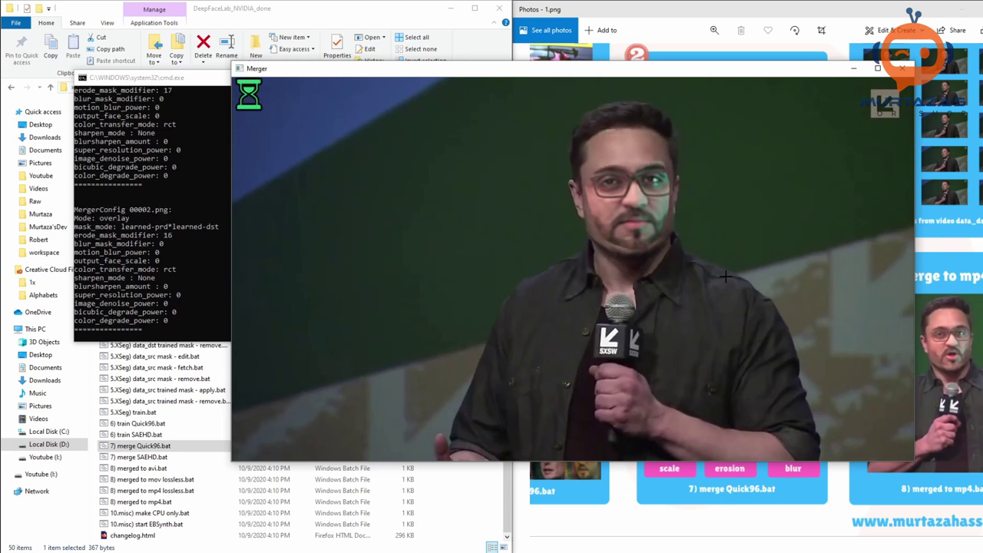
{"action": "key", "text": "s"}
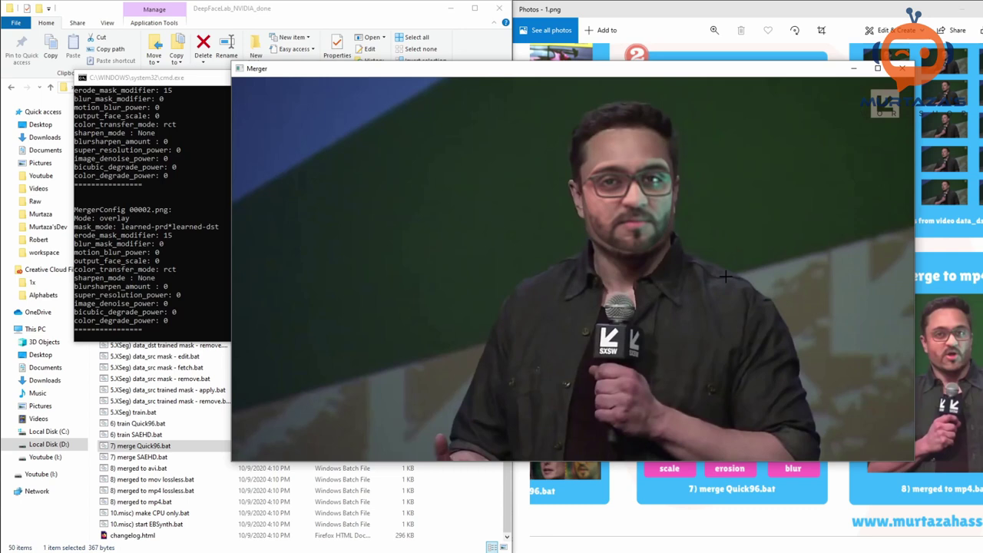
{"action": "key", "text": "s"}
{"action": "key", "text": "s"}
{"action": "key", "text": "s"}
{"action": "key", "text": "s"}
{"action": "key", "text": "s"}
{"action": "key", "text": "s"}
{"action": "key", "text": "s"}
{"action": "key", "text": "s"}
{"action": "key", "text": "s"}
{"action": "key", "text": "s"}
{"action": "key", "text": "s"}
{"action": "key", "text": "s"}
{"action": "key", "text": "s"}
{"action": "key", "text": "w"}
{"action": "key", "text": "w"}
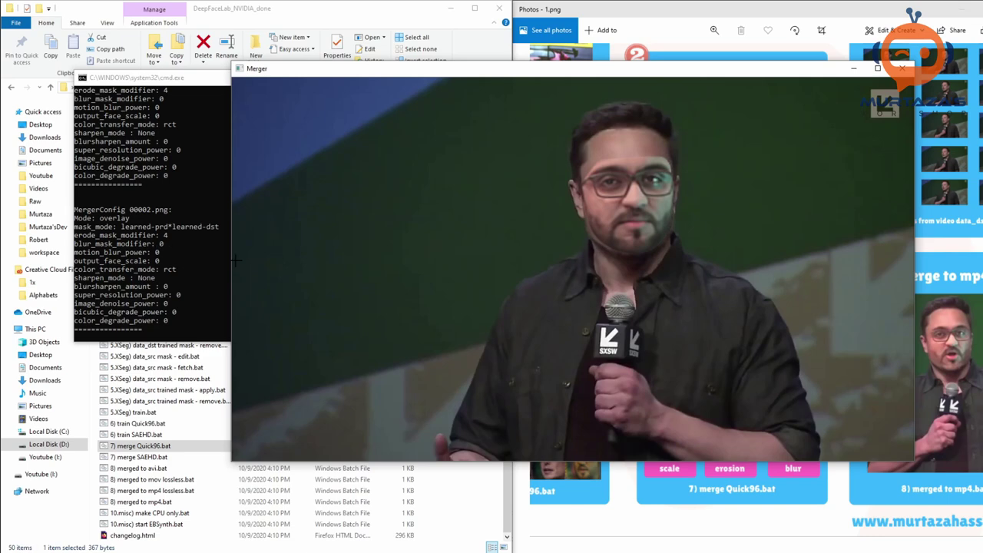
Look up the blur mask control on the help screen, raise frame 00002's blur mask modifier to 39 and highlight its value
{"action": "key", "text": "Tab"}
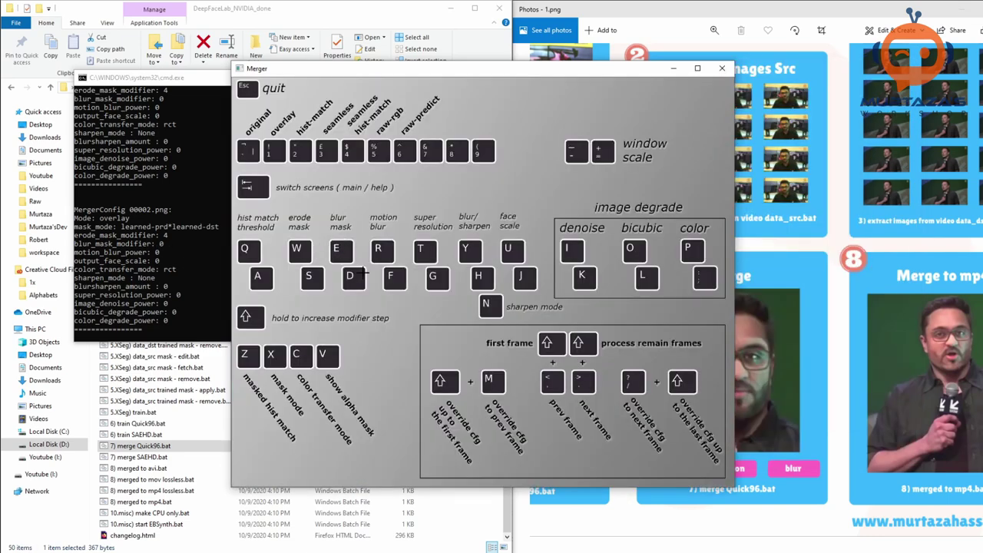
{"action": "key", "text": "Tab"}
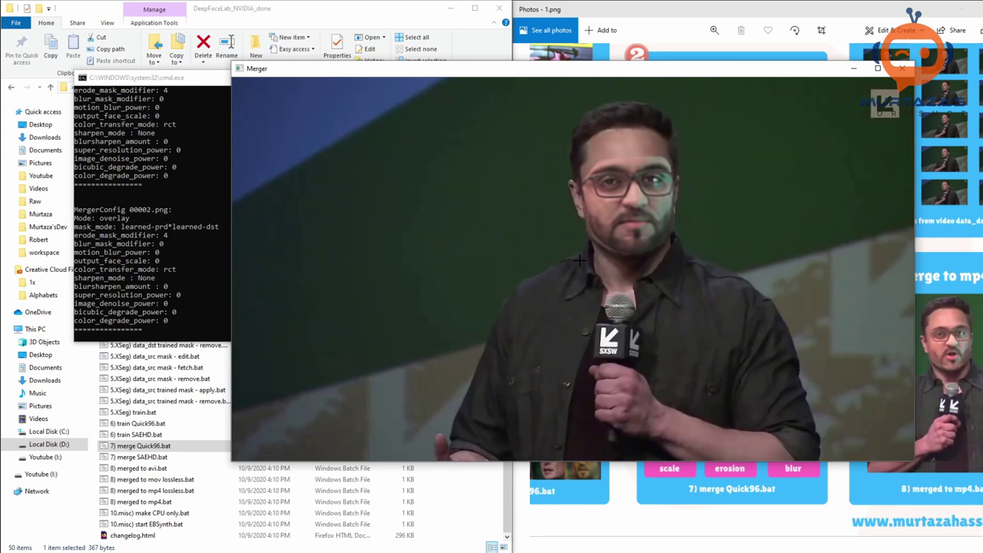
{"action": "key", "text": "e"}
{"action": "key", "text": "e"}
{"action": "key", "text": "e"}
{"action": "key", "text": "e"}
{"action": "key", "text": "e"}
{"action": "key", "text": "e"}
{"action": "key", "text": "e"}
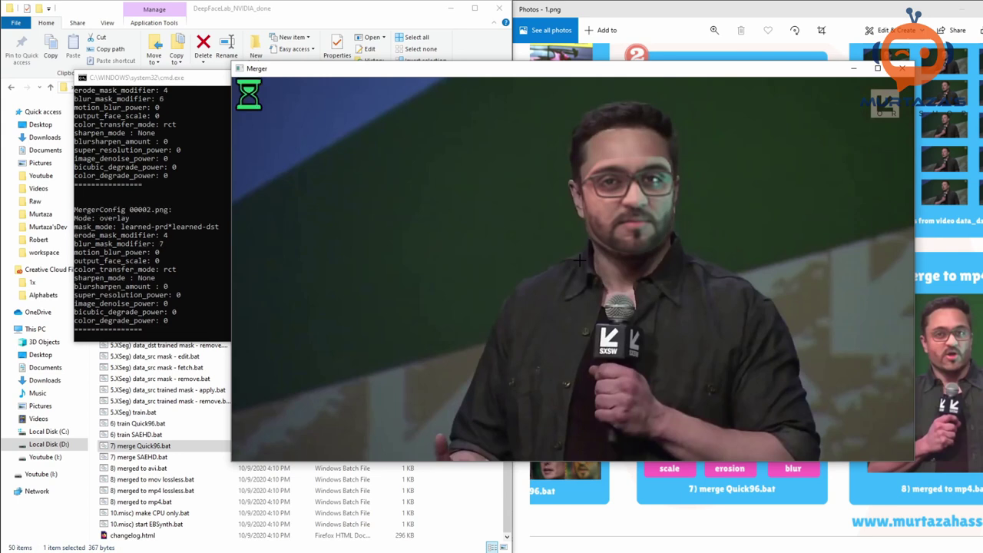
{"action": "key", "text": "e"}
{"action": "key", "text": "e"}
{"action": "key", "text": "e"}
{"action": "key", "text": "e"}
{"action": "key", "text": "e"}
{"action": "key", "text": "e"}
{"action": "key", "text": "e"}
{"action": "key", "text": "e"}
{"action": "key", "text": "e"}
{"action": "key", "text": "e"}
{"action": "key", "text": "e"}
{"action": "key", "text": "e"}
{"action": "key", "text": "e"}
{"action": "key", "text": "e"}
{"action": "key", "text": "e"}
{"action": "key", "text": "e"}
{"action": "key", "text": "e"}
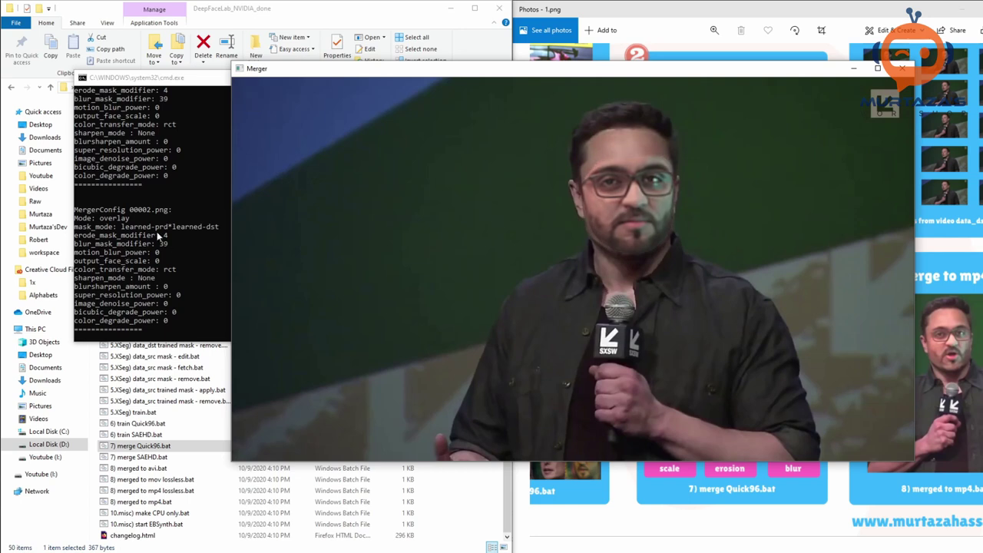
{"action": "left_click", "coordinate": [162, 243]}
{"action": "left_click_drag", "start_coordinate": [155, 241], "coordinate": [175, 246]}
{"action": "left_click", "coordinate": [406, 296]}
Set the blur mask modifier of frame 00002 to 55
{"action": "key", "text": "e"}
{"action": "key", "text": "e"}
{"action": "key", "text": "e"}
{"action": "key", "text": "e"}
{"action": "key", "text": "e"}
{"action": "key", "text": "e"}
{"action": "key", "text": "e"}
{"action": "key", "text": "e"}
{"action": "key", "text": "e"}
{"action": "key", "text": "e"}
{"action": "key", "text": "e"}
{"action": "key", "text": "e"}
{"action": "key", "text": "e"}
{"action": "key", "text": "e"}
{"action": "key", "text": "e"}
{"action": "key", "text": "e"}
{"action": "key", "text": "e"}
{"action": "key", "text": "e"}
{"action": "key", "text": "e"}
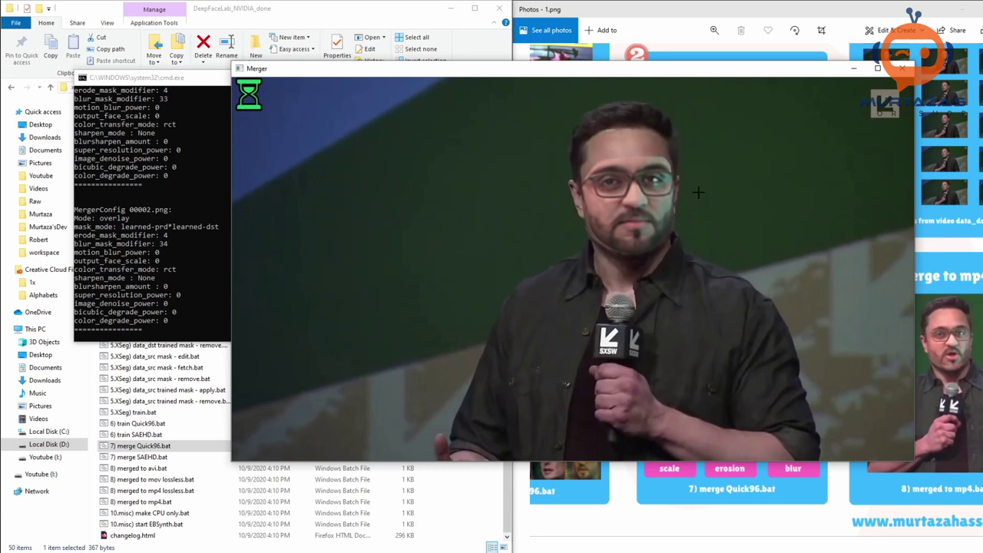
{"action": "key", "text": "e"}
{"action": "key", "text": "e"}
{"action": "key", "text": "e"}
{"action": "key", "text": "e"}
{"action": "key", "text": "e"}
{"action": "key", "text": "e"}
{"action": "key", "text": "e"}
{"action": "key", "text": "e"}
{"action": "key", "text": "e"}
{"action": "key", "text": "e"}
{"action": "key", "text": "e"}
{"action": "key", "text": "e"}
{"action": "key", "text": "e"}
{"action": "key", "text": "e"}
{"action": "key", "text": "e"}
{"action": "key", "text": "e"}
{"action": "key", "text": "e"}
{"action": "key", "text": "e"}
{"action": "key", "text": "e"}
{"action": "key", "text": "e"}
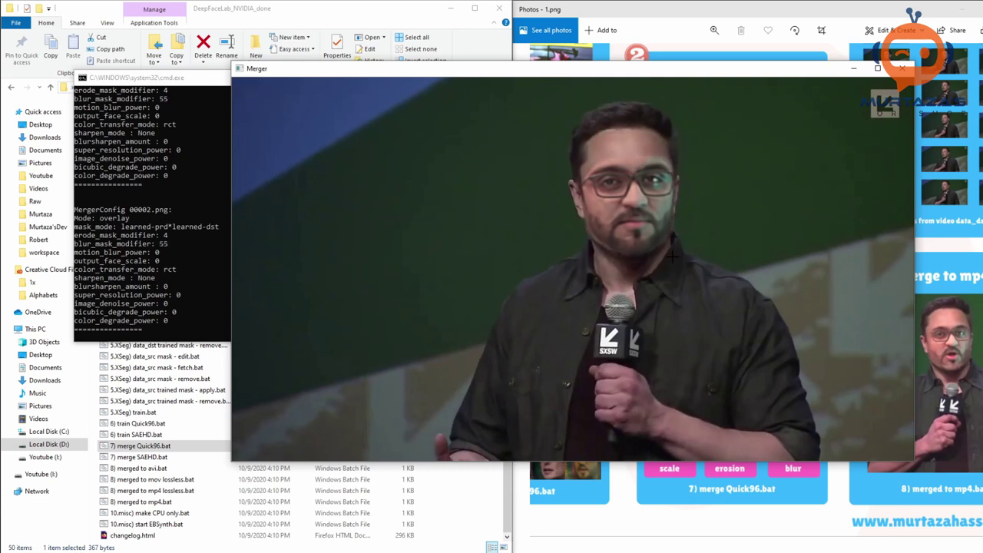
Raise the blur mask modifier of frame 00002 to 70
{"action": "key", "text": "e"}
{"action": "key", "text": "e"}
{"action": "key", "text": "e"}
{"action": "key", "text": "e"}
{"action": "key", "text": "e"}
{"action": "key", "text": "e"}
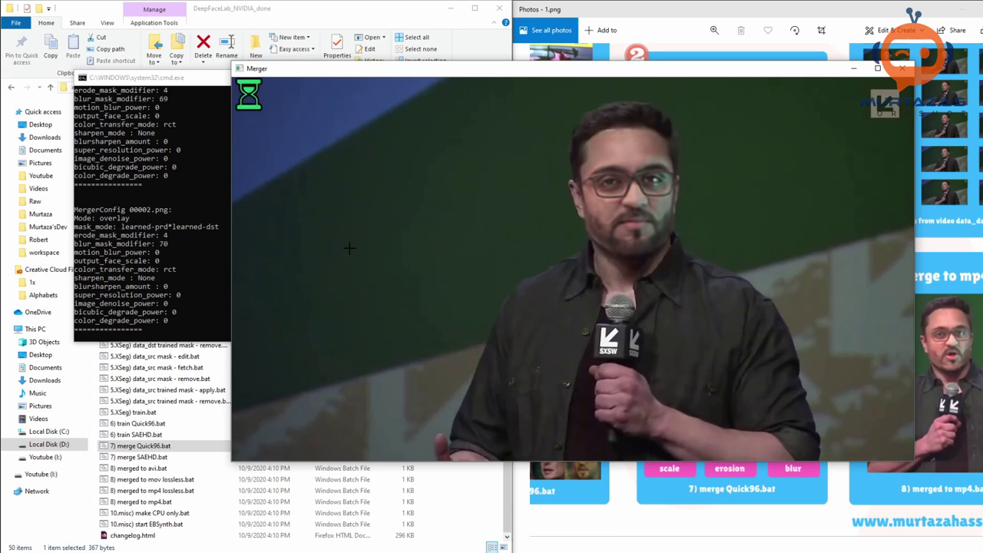
Lower the blur mask modifier of frame 00002 to 0, keeping the erode mask modifier at 4
{"action": "key", "text": "d"}
{"action": "key", "text": "d"}
{"action": "key", "text": "d"}
{"action": "key", "text": "d"}
{"action": "key", "text": "d"}
{"action": "key", "text": "d"}
{"action": "key", "text": "d"}
{"action": "key", "text": "d"}
{"action": "key", "text": "d"}
{"action": "key", "text": "d"}
{"action": "key", "text": "d"}
{"action": "key", "text": "d"}
{"action": "key", "text": "d"}
{"action": "key", "text": "d"}
{"action": "key", "text": "d"}
{"action": "key", "text": "d"}
{"action": "key", "text": "d"}
{"action": "key", "text": "d"}
{"action": "key", "text": "d"}
{"action": "key", "text": "d"}
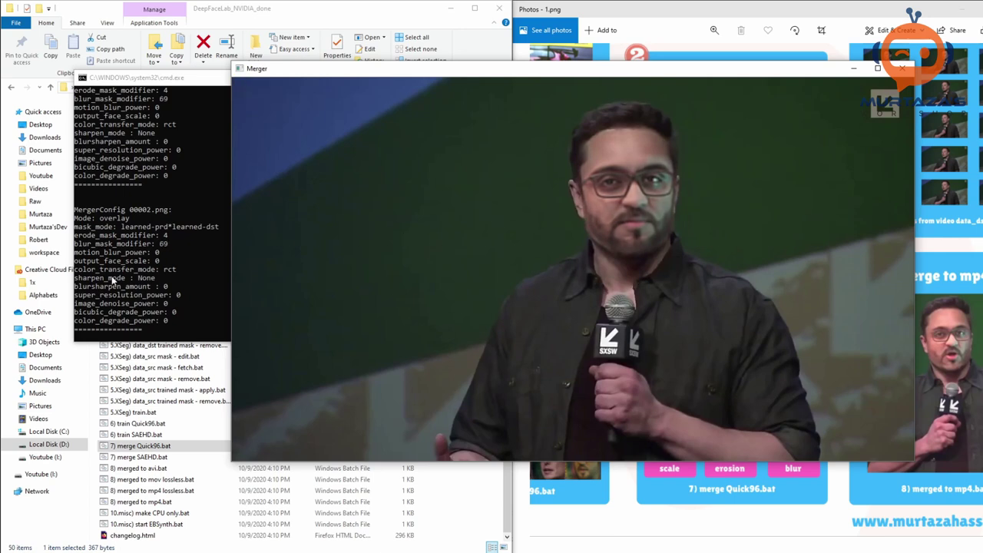
{"action": "key", "text": "d"}
{"action": "key", "text": "d"}
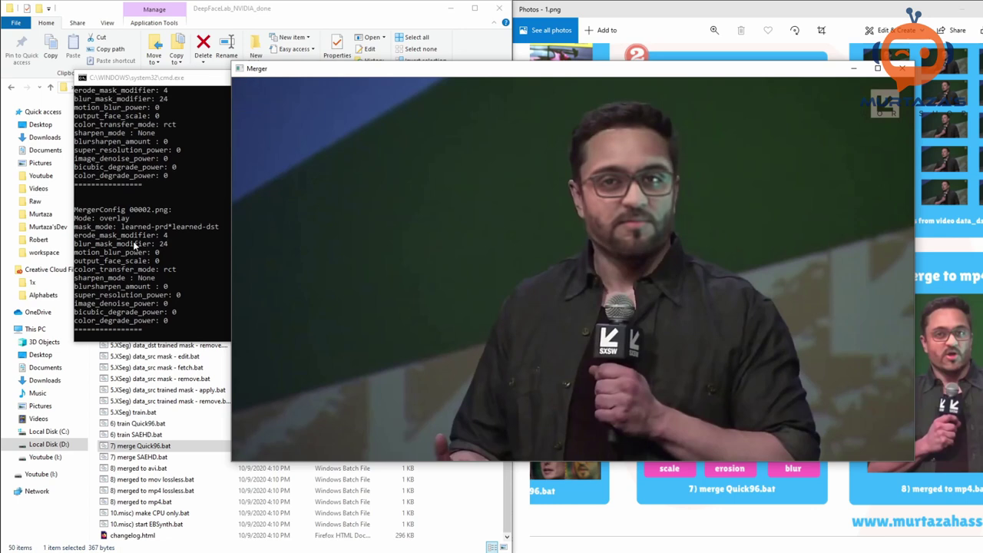
{"action": "key", "text": "d"}
{"action": "key", "text": "d"}
{"action": "key", "text": "d"}
{"action": "key", "text": "d"}
{"action": "key", "text": "d"}
{"action": "key", "text": "d"}
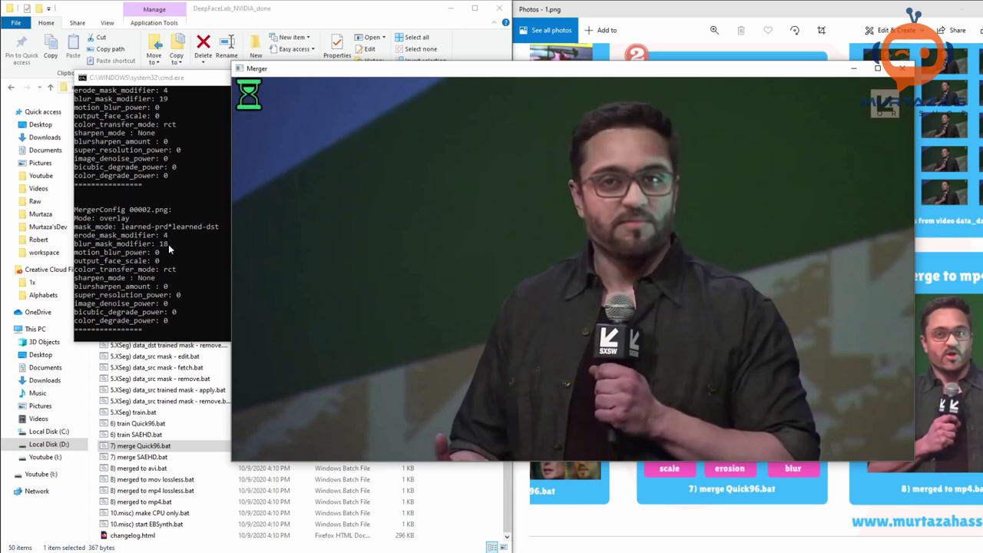
{"action": "key", "text": "d"}
{"action": "key", "text": "d"}
{"action": "key", "text": "d"}
{"action": "key", "text": "d"}
{"action": "key", "text": "d"}
{"action": "key", "text": "d"}
{"action": "key", "text": "d"}
{"action": "key", "text": "d"}
{"action": "key", "text": "d"}
{"action": "key", "text": "d"}
{"action": "key", "text": "d"}
{"action": "key", "text": "d"}
{"action": "key", "text": "d"}
{"action": "key", "text": "d"}
{"action": "key", "text": "w"}
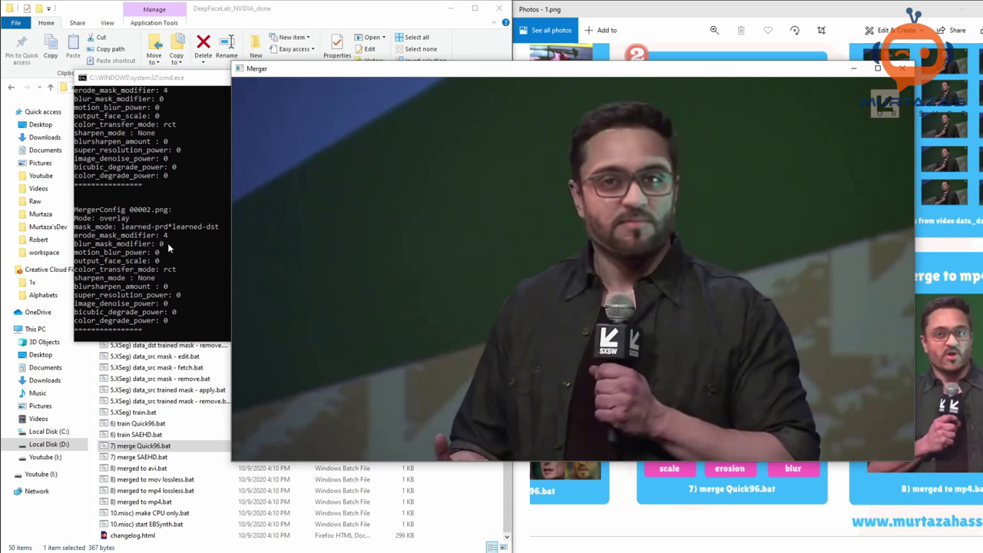
{"action": "key", "text": "s"}
Raise the blur mask modifier of frame 00002 to 99
{"action": "key", "text": "e"}
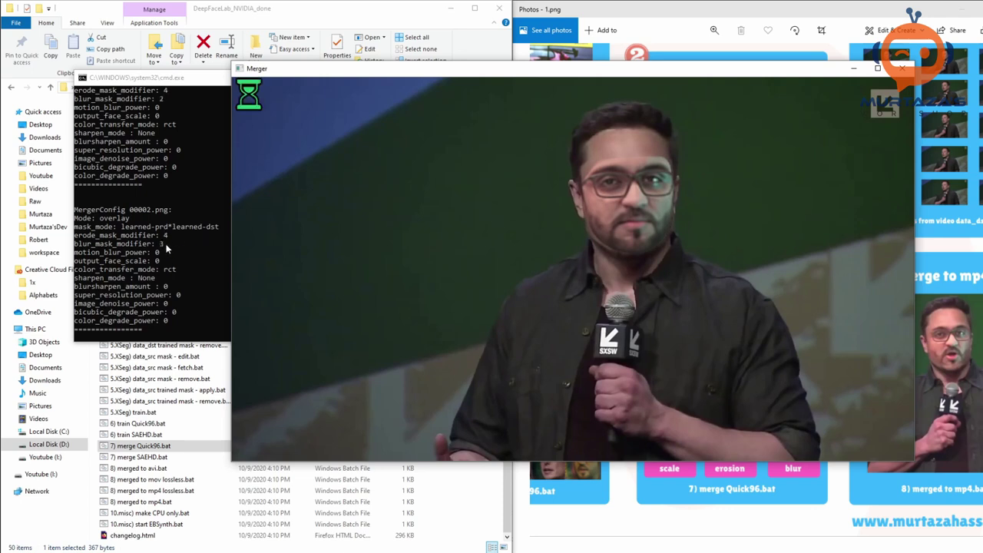
{"action": "key", "text": "e"}
{"action": "key", "text": "e"}
{"action": "key", "text": "e"}
{"action": "key", "text": "e"}
{"action": "key", "text": "e"}
{"action": "key", "text": "e"}
{"action": "key", "text": "e"}
{"action": "key", "text": "e"}
{"action": "key", "text": "e"}
{"action": "key", "text": "e"}
{"action": "key", "text": "e"}
{"action": "key", "text": "e"}
{"action": "key", "text": "e"}
{"action": "key", "text": "e"}
{"action": "key", "text": "e"}
{"action": "key", "text": "e"}
{"action": "key", "text": "e"}
{"action": "key", "text": "e"}
{"action": "key", "text": "e"}
{"action": "key", "text": "e"}
{"action": "key", "text": "e"}
{"action": "key", "text": "e"}
{"action": "key", "text": "e"}
{"action": "key", "text": "e"}
{"action": "key", "text": "e"}
{"action": "key", "text": "e"}
{"action": "key", "text": "e"}
{"action": "key", "text": "e"}
{"action": "key", "text": "e"}
{"action": "key", "text": "e"}
{"action": "key", "text": "e"}
{"action": "key", "text": "e"}
{"action": "key", "text": "e"}
{"action": "key", "text": "e"}
{"action": "key", "text": "e"}
{"action": "key", "text": "e"}
{"action": "key", "text": "e"}
{"action": "key", "text": "e"}
{"action": "key", "text": "e"}
{"action": "key", "text": "e"}
{"action": "key", "text": "e"}
{"action": "key", "text": "e"}
{"action": "key", "text": "e"}
{"action": "key", "text": "e"}
{"action": "key", "text": "e"}
{"action": "key", "text": "e"}
{"action": "key", "text": "e"}
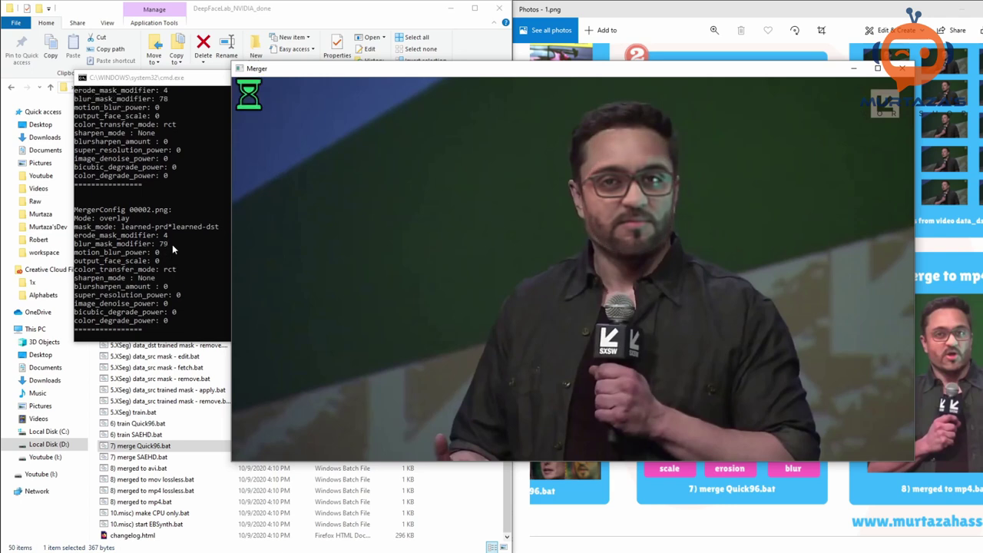
{"action": "key", "text": "e"}
{"action": "key", "text": "e"}
{"action": "key", "text": "e"}
{"action": "key", "text": "e"}
{"action": "key", "text": "e"}
{"action": "key", "text": "e"}
{"action": "key", "text": "e"}
{"action": "key", "text": "e"}
{"action": "key", "text": "e"}
{"action": "key", "text": "e"}
{"action": "key", "text": "e"}
{"action": "key", "text": "e"}
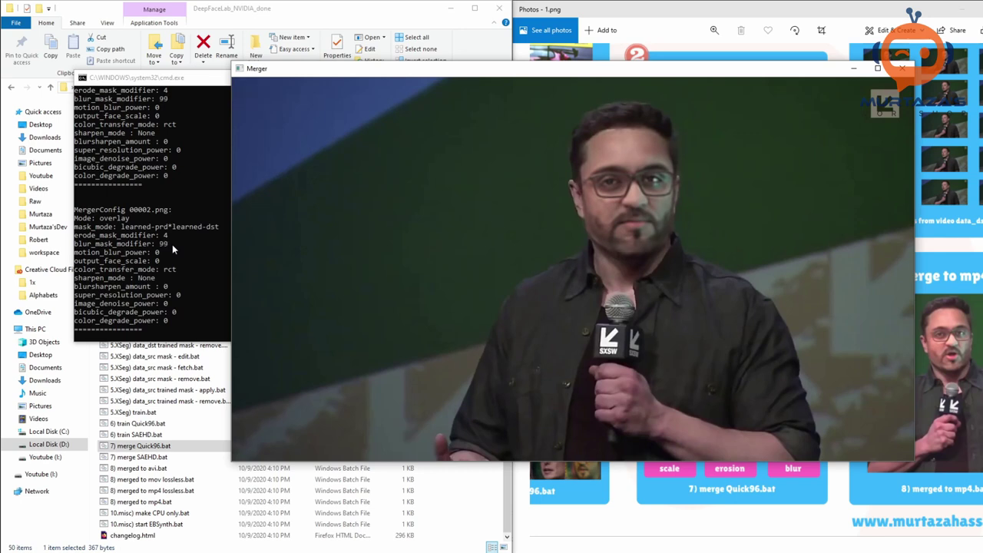
Lower the blur mask modifier of frame 00002 to 80
{"action": "key", "text": "d"}
{"action": "key", "text": "d"}
{"action": "key", "text": "d"}
{"action": "key", "text": "d"}
{"action": "key", "text": "d"}
{"action": "key", "text": "d"}
{"action": "key", "text": "d"}
{"action": "key", "text": "d"}
{"action": "key", "text": "d"}
{"action": "key", "text": "d"}
{"action": "key", "text": "d"}
{"action": "key", "text": "d"}
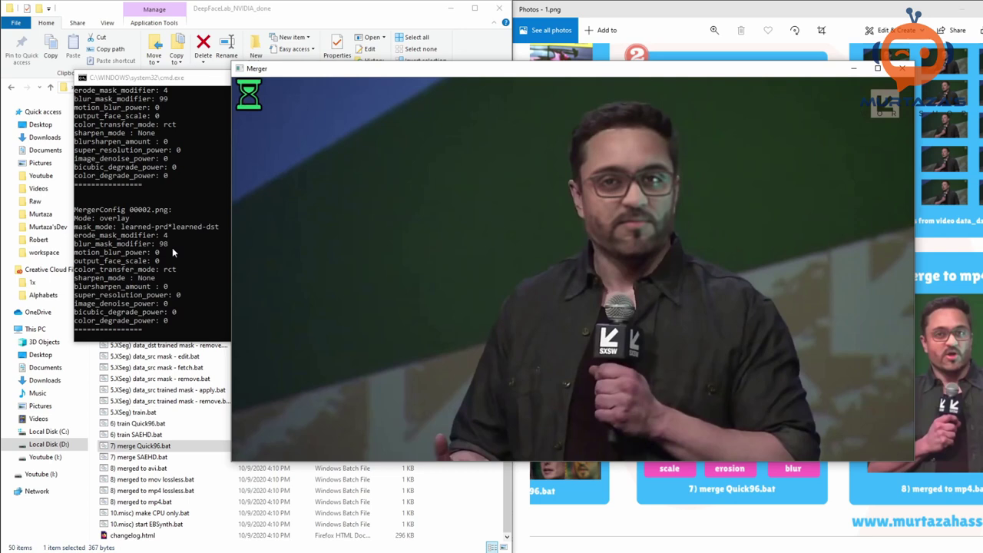
{"action": "key", "text": "d"}
{"action": "key", "text": "d"}
{"action": "key", "text": "d"}
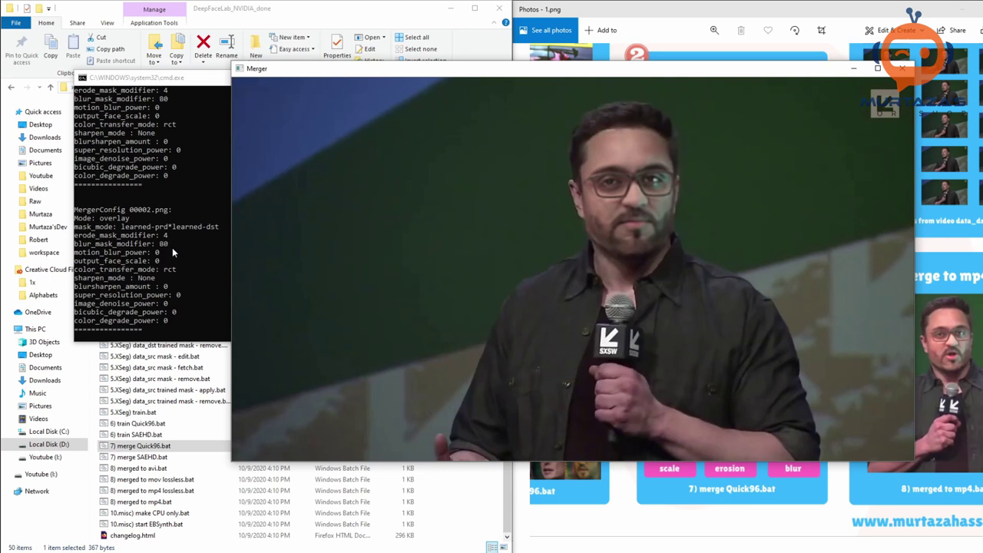
Set the blur mask modifier of frame 00002 to 87
{"action": "key", "text": "e"}
{"action": "key", "text": "e"}
{"action": "key", "text": "e"}
{"action": "key", "text": "e"}
{"action": "key", "text": "e"}
{"action": "key", "text": "e"}
{"action": "key", "text": "e"}
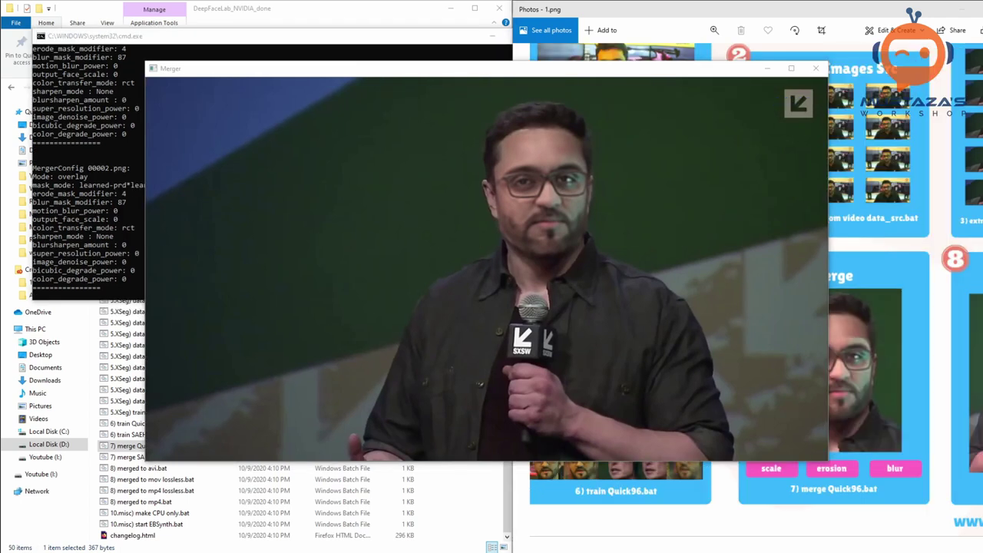
Look up the frame processing controls on the merger's help screen and advance to frame 00003
{"action": "key", "text": "Tab"}
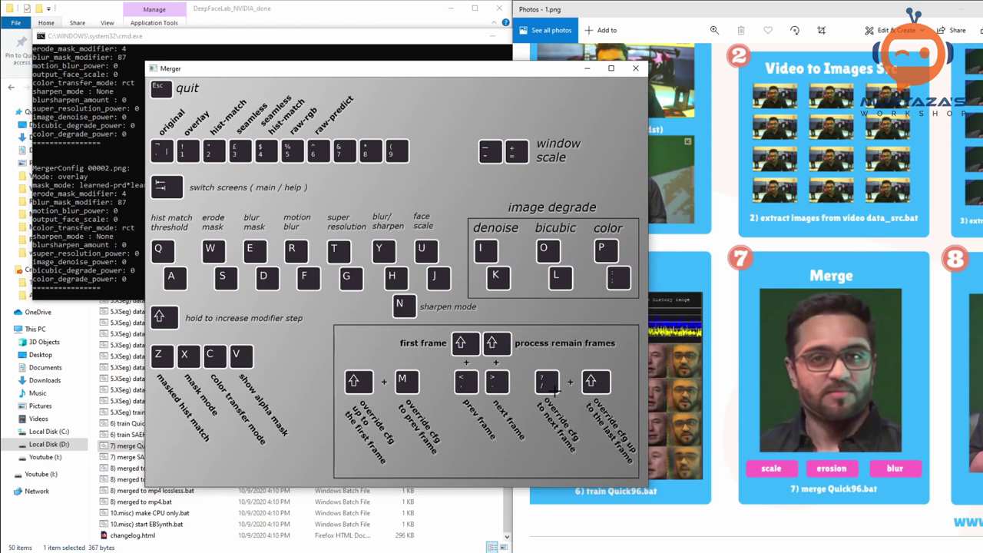
{"action": "key", "text": "Tab"}
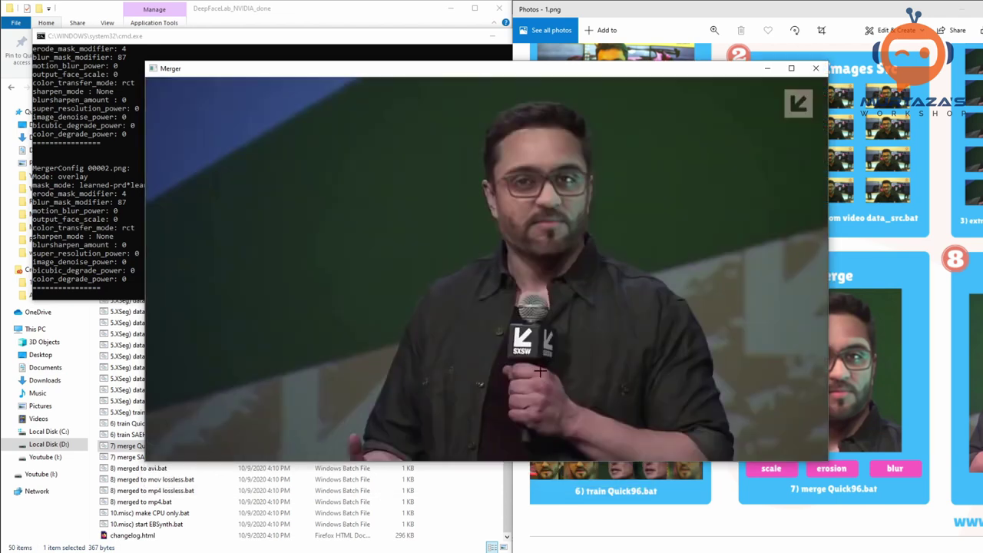
{"action": "key", "text": "shift+period"}
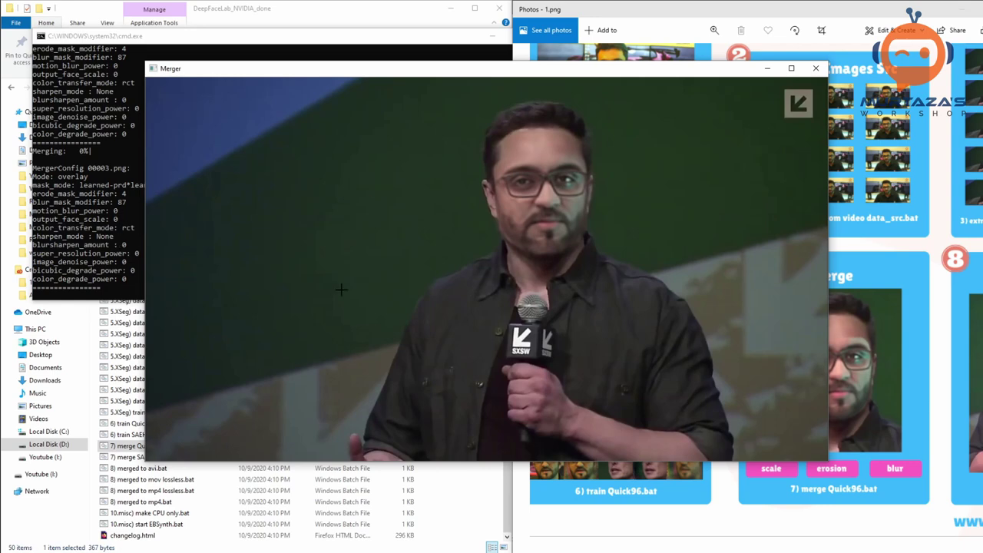
Recheck the frame processing controls on the help screen and start processing all remaining frames
{"action": "key", "text": "Tab"}
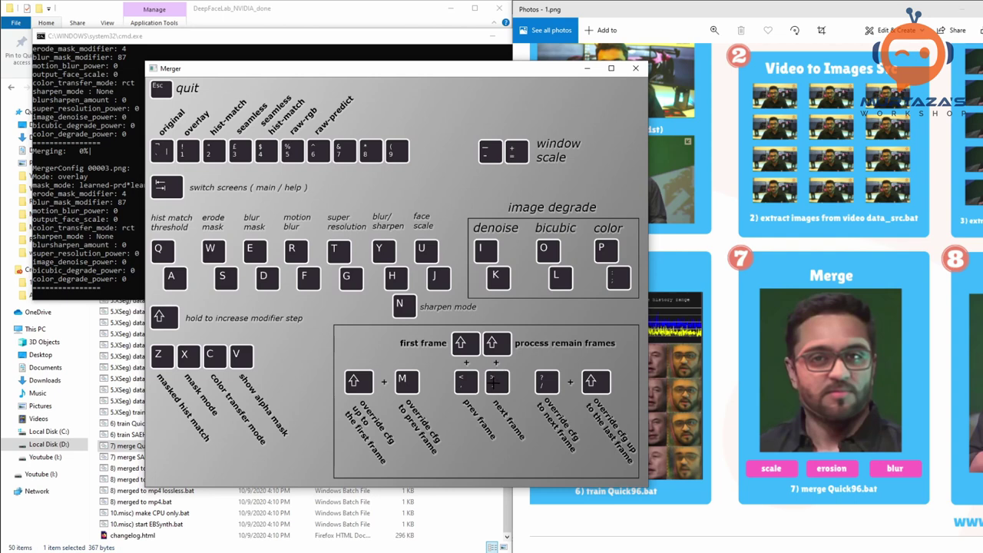
{"action": "key", "text": "Tab"}
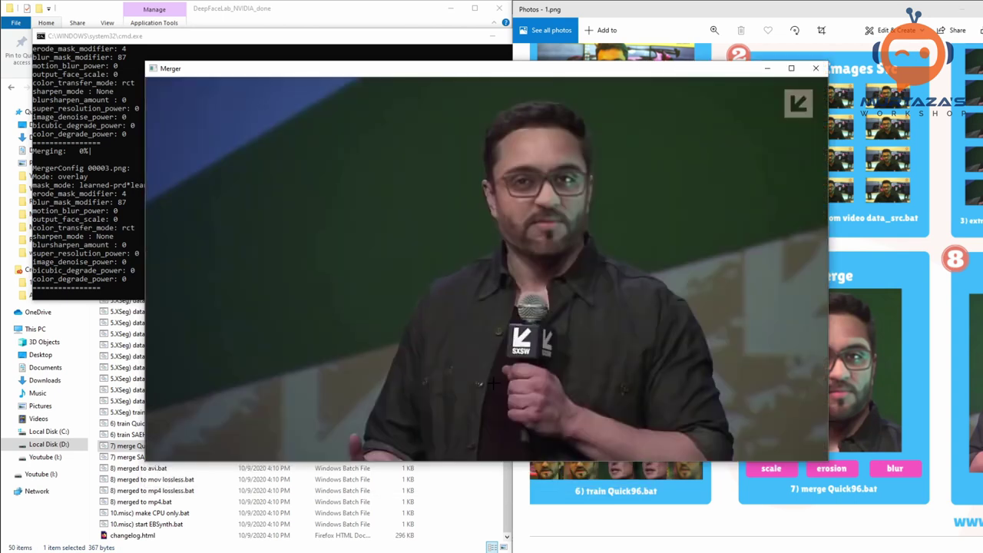
{"action": "key", "text": "shift+period"}
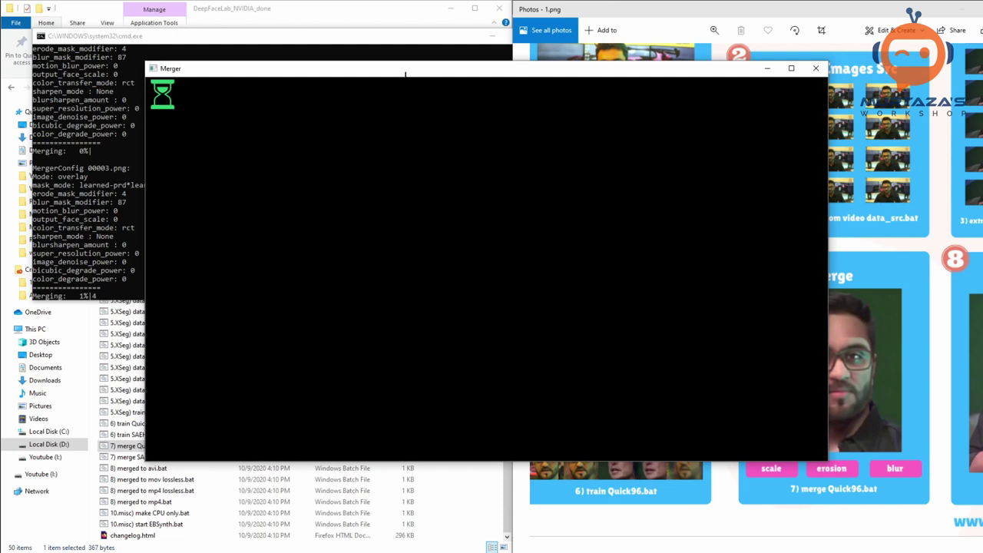
Move the merger window aside and enlarge the console window to follow the merging progress
{"action": "left_click_drag", "start_coordinate": [406, 74], "coordinate": [578, 60]}
{"action": "left_click", "coordinate": [166, 262]}
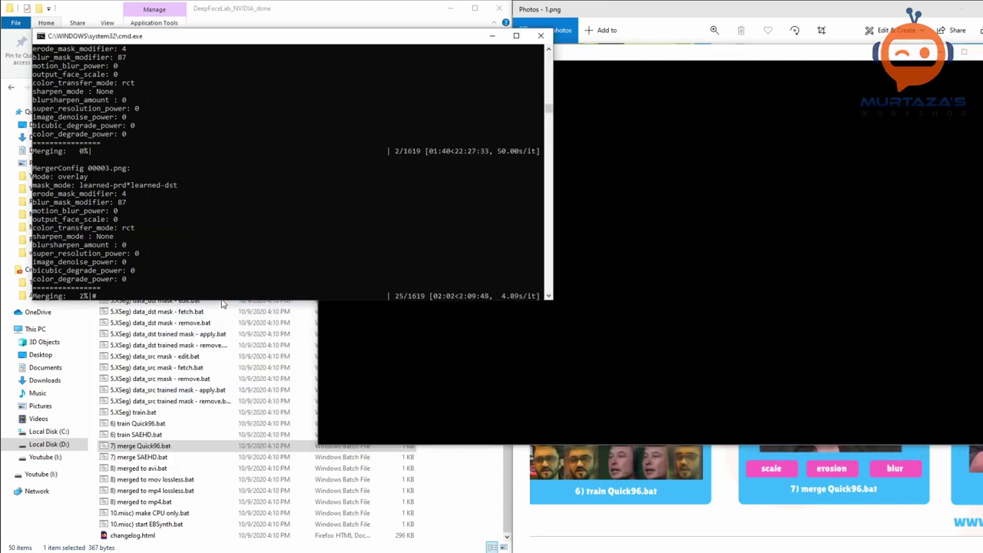
{"action": "left_click_drag", "start_coordinate": [222, 302], "coordinate": [212, 444]}
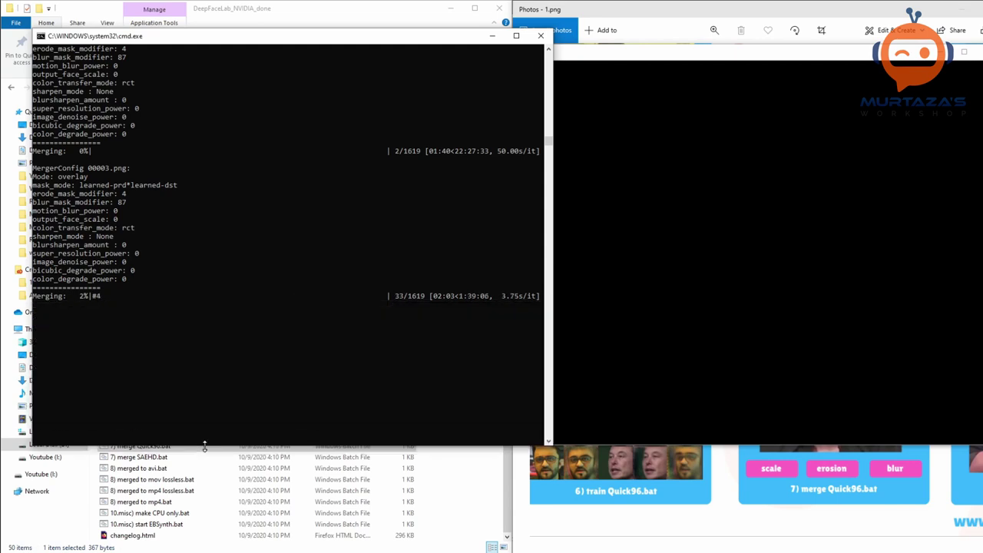
{"action": "left_click", "coordinate": [270, 390]}
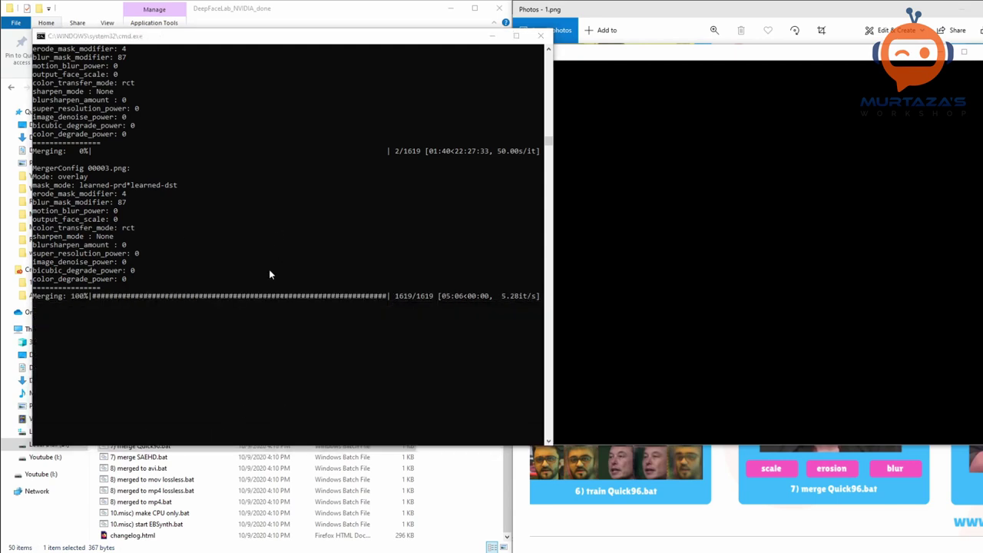
Close the merger and its console, and bring the cheat sheet's step 8, Merge to mp4, into view
{"action": "left_click", "coordinate": [357, 339]}
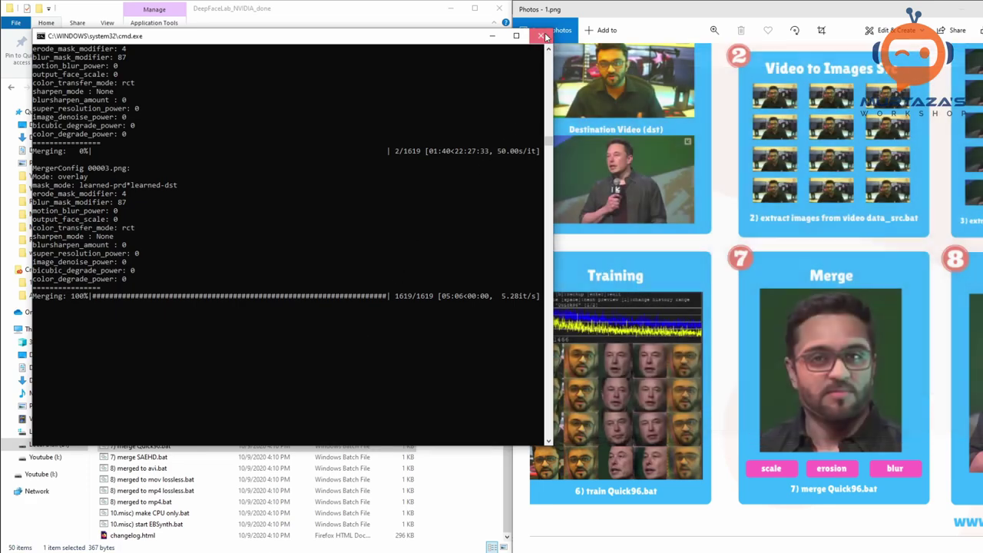
{"action": "left_click", "coordinate": [542, 36]}
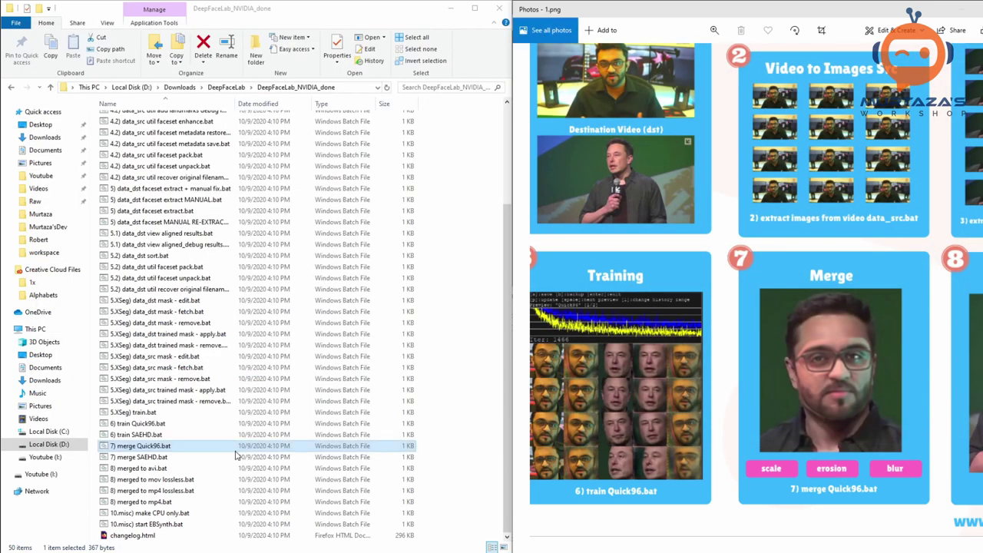
{"action": "left_click_drag", "start_coordinate": [753, 365], "coordinate": [599, 370]}
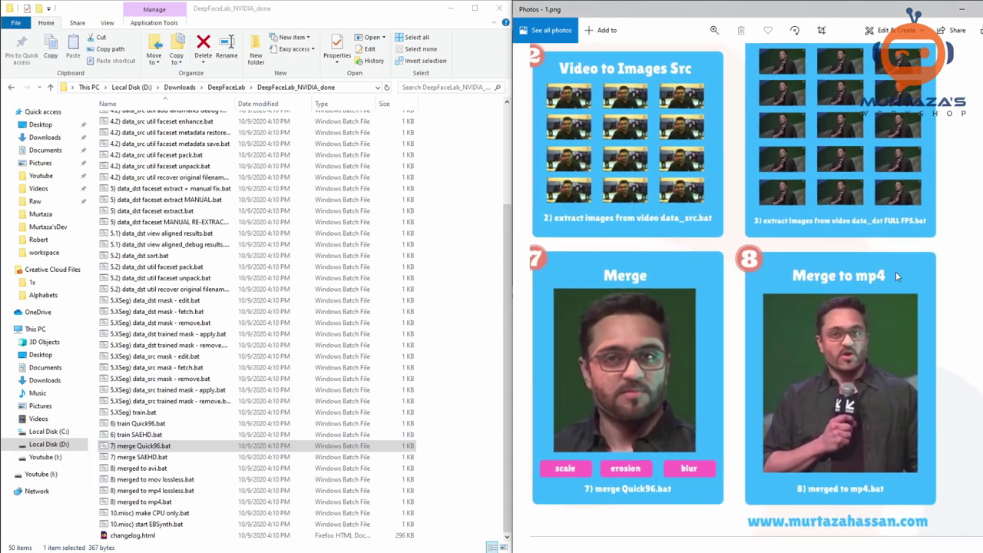
Check the contents of the workspace folder and return to the DeepFaceLab_NVIDIA_done folder
{"action": "scroll", "coordinate": [231, 315], "scroll_direction": "up", "scroll_amount": 4}
{"action": "left_click", "coordinate": [124, 132]}
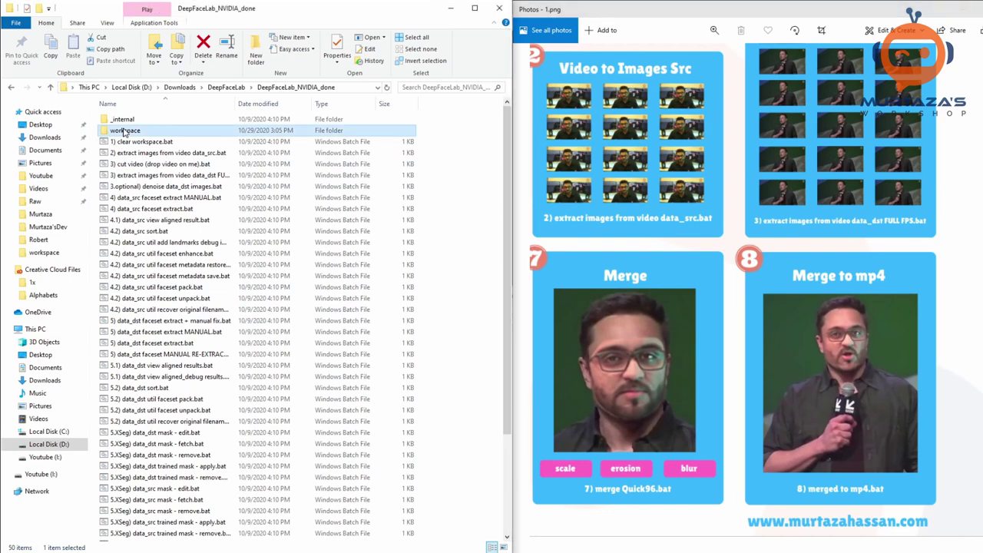
{"action": "double_click", "coordinate": [123, 132]}
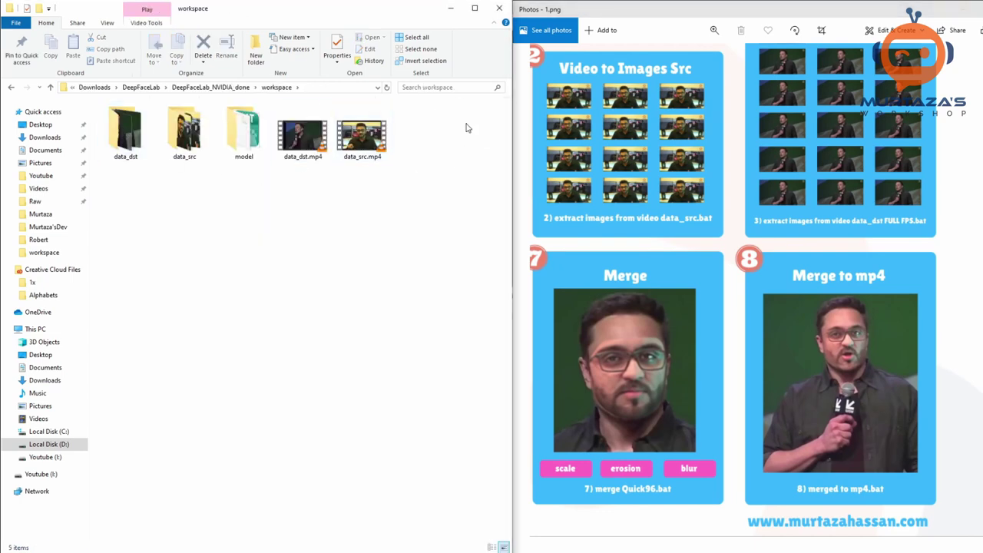
{"action": "left_click", "coordinate": [50, 87]}
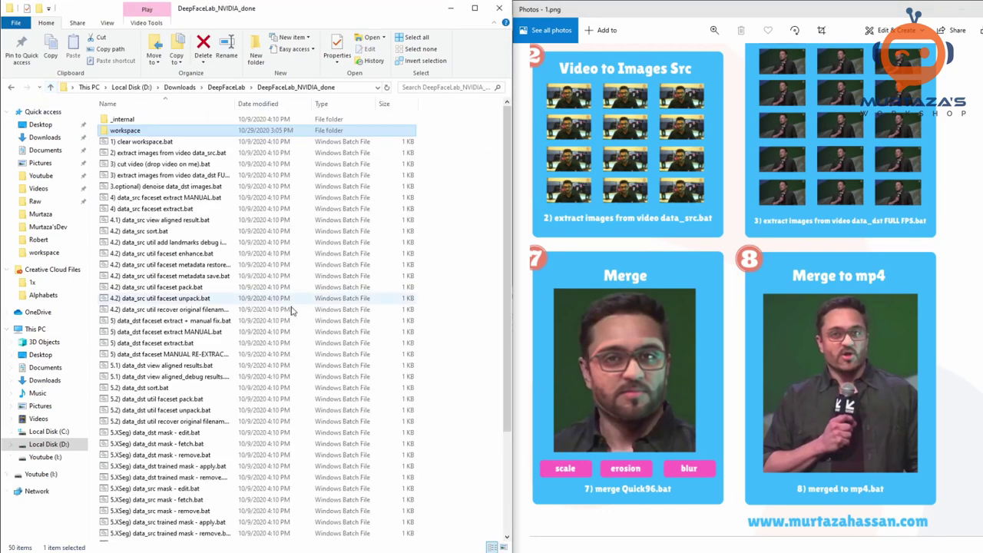
Run 8) merged to mp4.bat and accept the default output bitrate of 16 MB/s
{"action": "scroll", "coordinate": [292, 310], "scroll_direction": "down", "scroll_amount": 4}
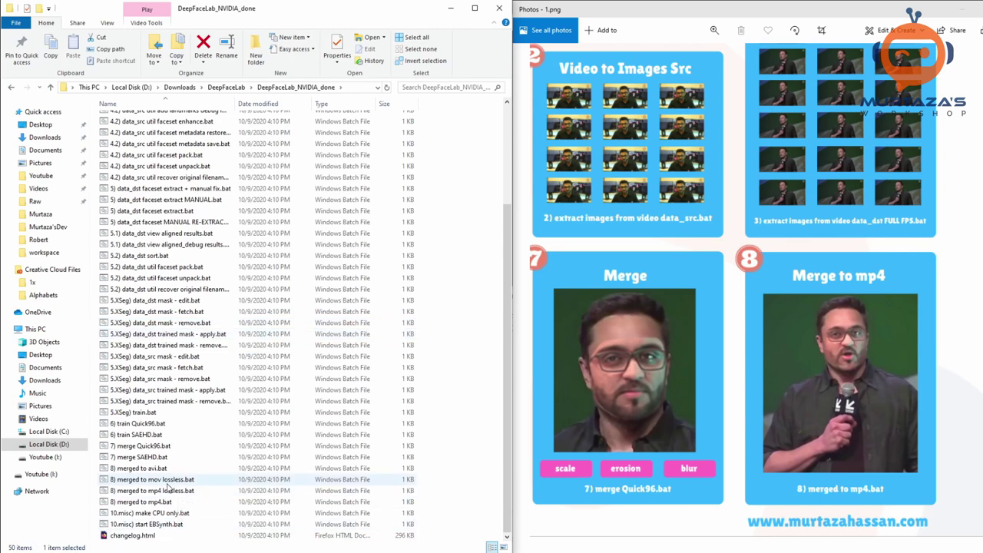
{"action": "scroll", "coordinate": [168, 487], "scroll_direction": "up", "scroll_amount": 4}
{"action": "scroll", "coordinate": [154, 377], "scroll_direction": "down", "scroll_amount": 4}
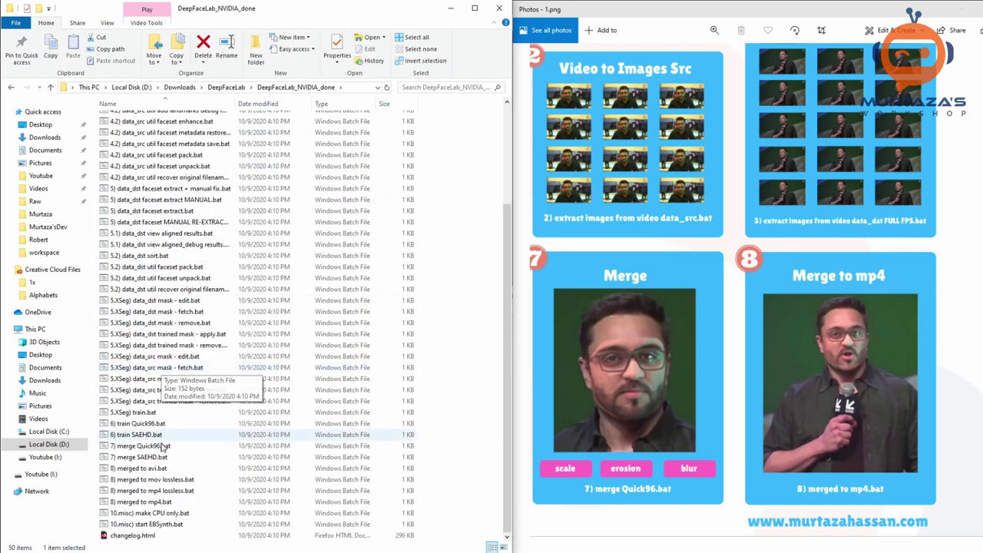
{"action": "left_click", "coordinate": [144, 504]}
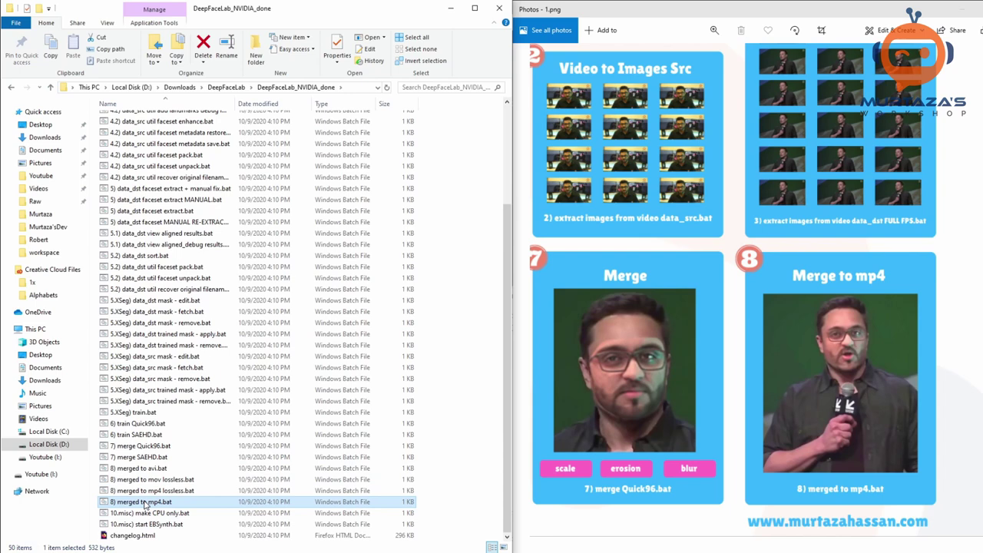
{"action": "double_click", "coordinate": [145, 503]}
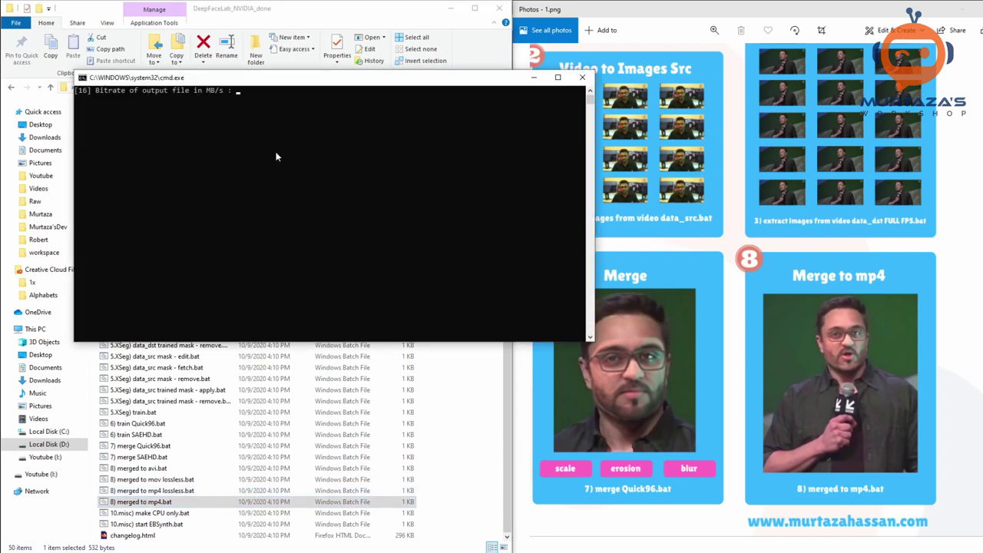
{"action": "key", "text": "Return"}
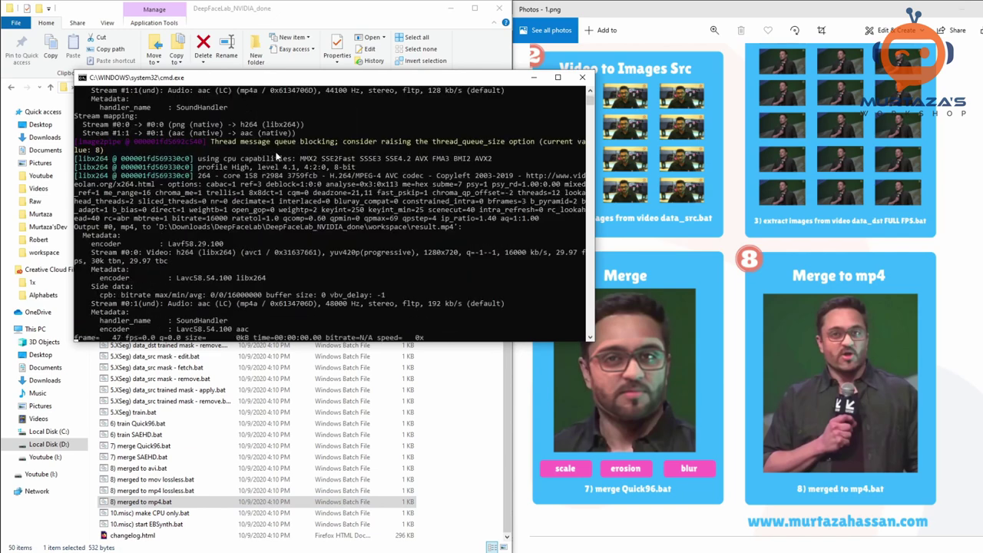
Move the conversion console aside, open the workspace folder inside DeepFaceLab_NVIDIA_done and bring the console back to the front
{"action": "left_click_drag", "start_coordinate": [294, 79], "coordinate": [272, 193]}
{"action": "left_click", "coordinate": [50, 86]}
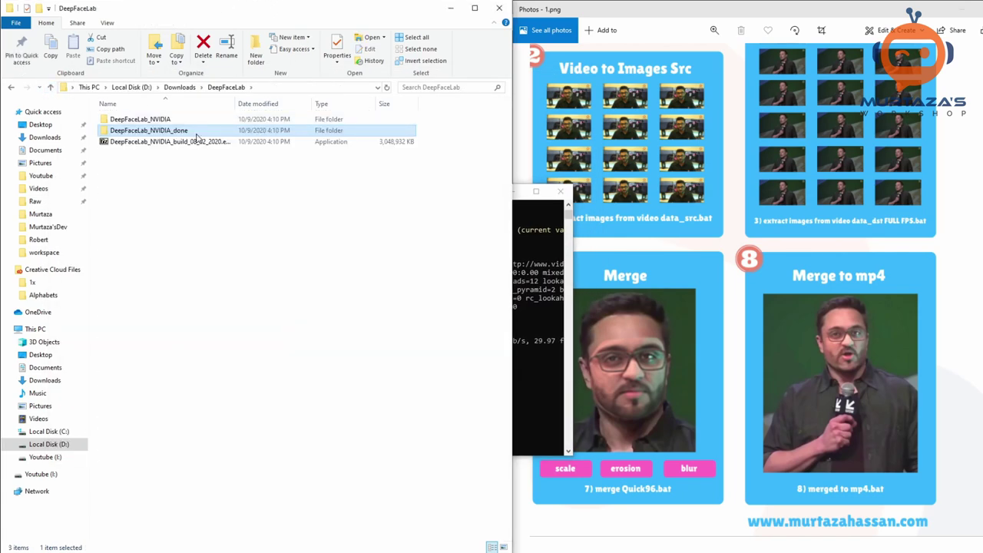
{"action": "double_click", "coordinate": [182, 131]}
{"action": "double_click", "coordinate": [154, 132]}
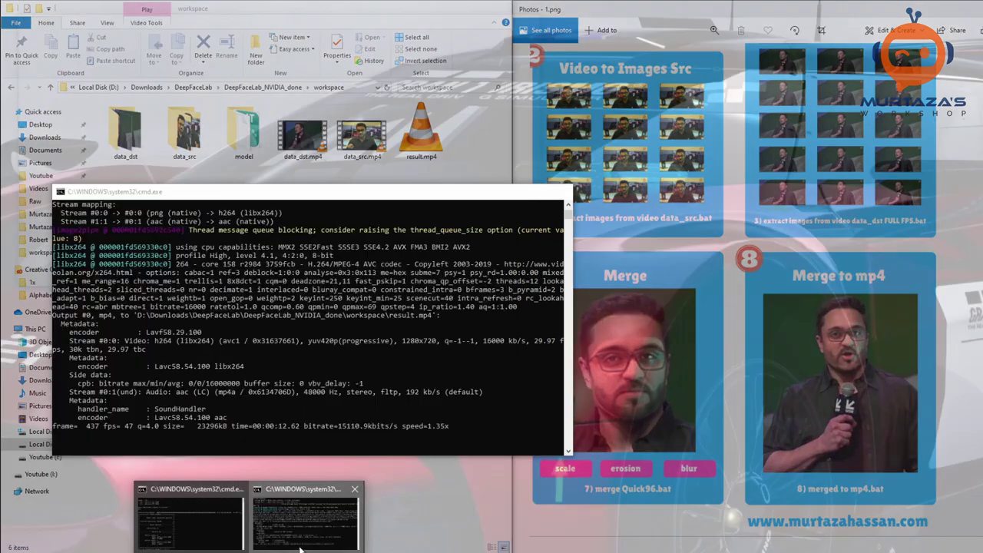
{"action": "left_click", "coordinate": [311, 515]}
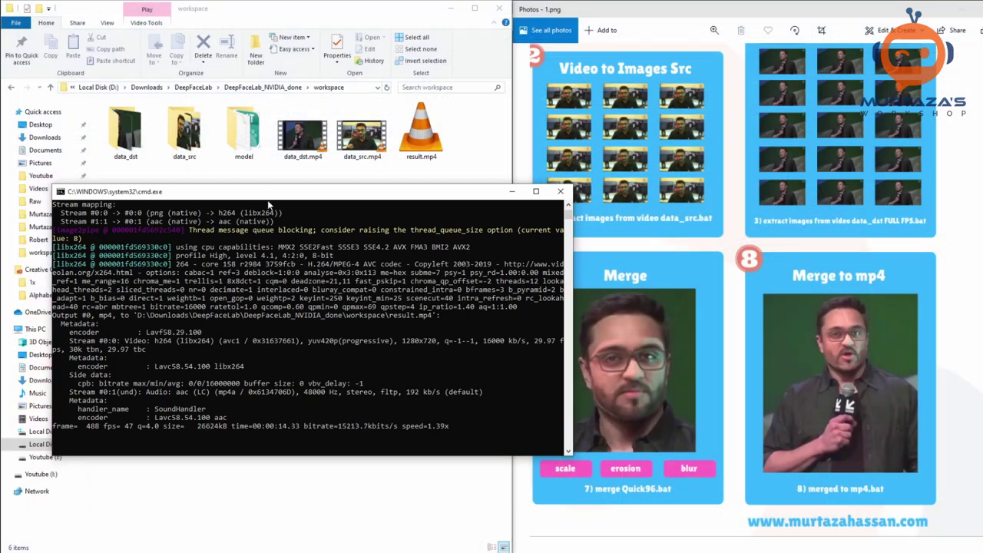
Dismiss the finished conversion console and preview result_mask.mp4 from the workspace folder, closing the player after viewing the mask
{"action": "left_click_drag", "start_coordinate": [275, 192], "coordinate": [273, 132]}
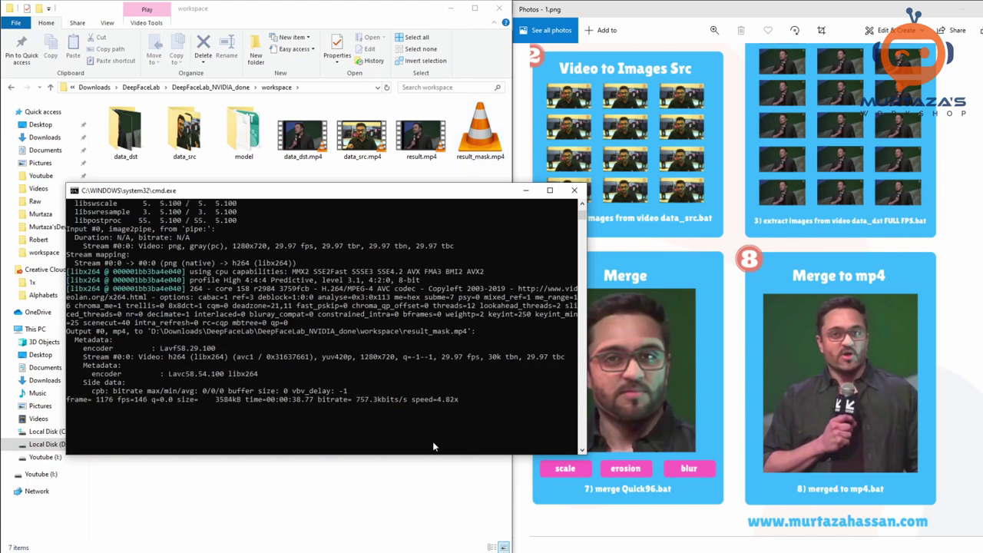
{"action": "left_click", "coordinate": [417, 425]}
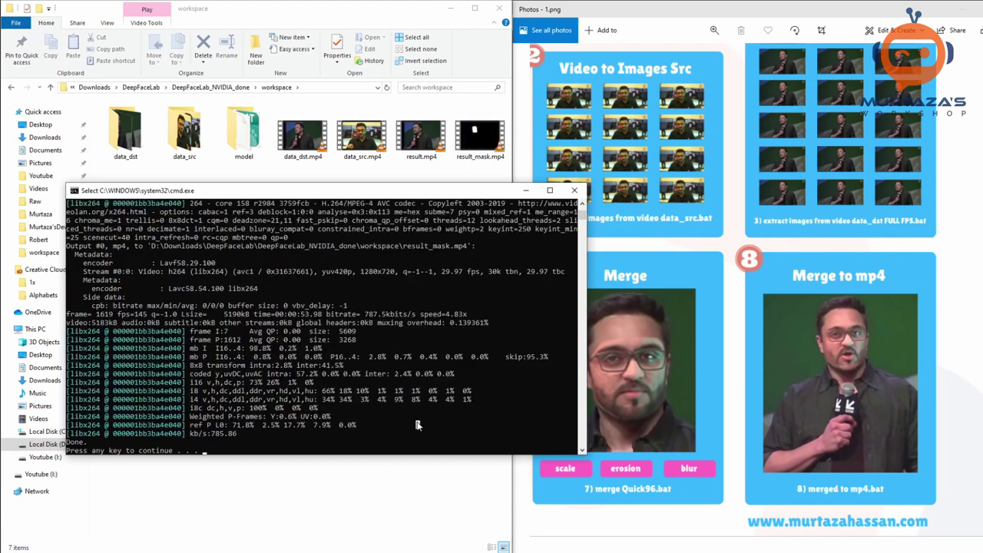
{"action": "key", "text": "Return"}
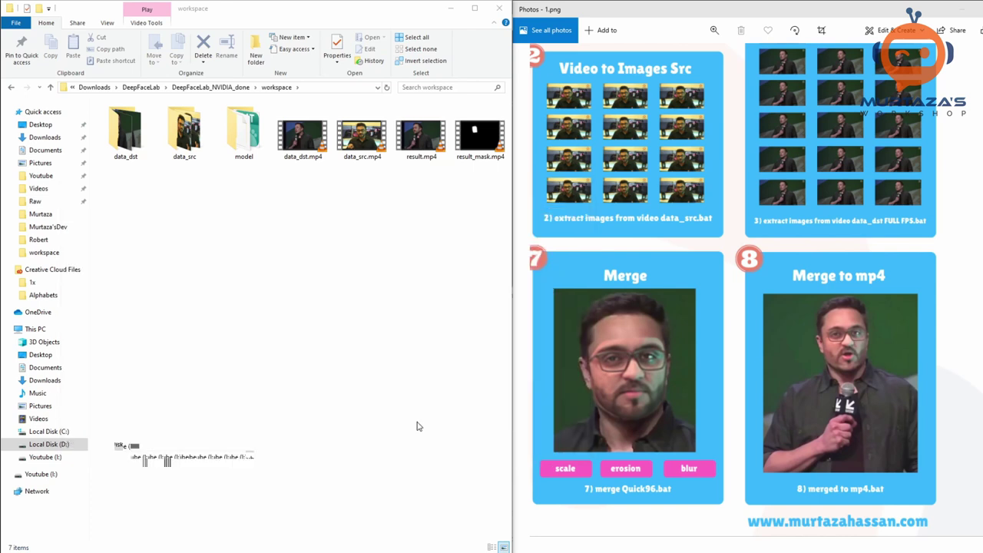
{"action": "double_click", "coordinate": [475, 140]}
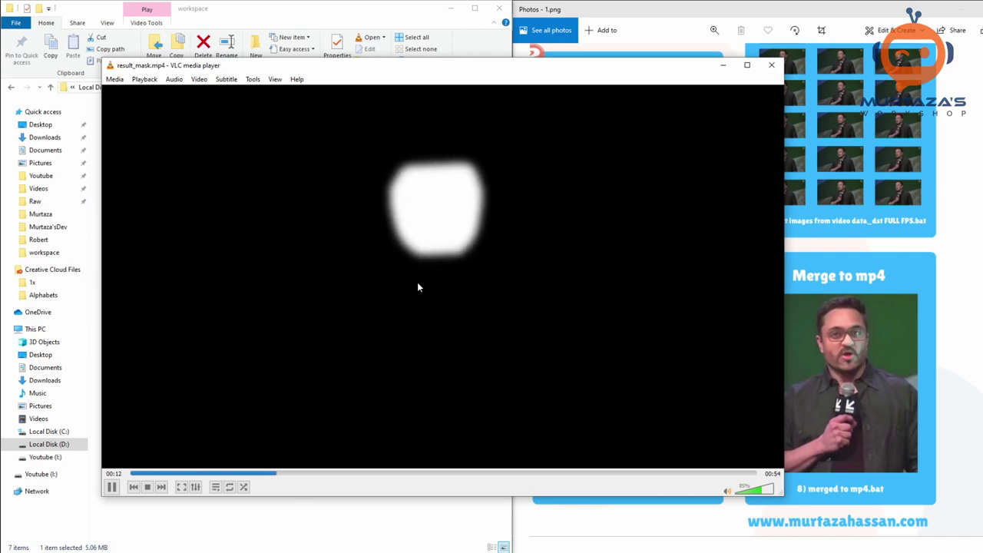
{"action": "key", "text": "ctrl+q"}
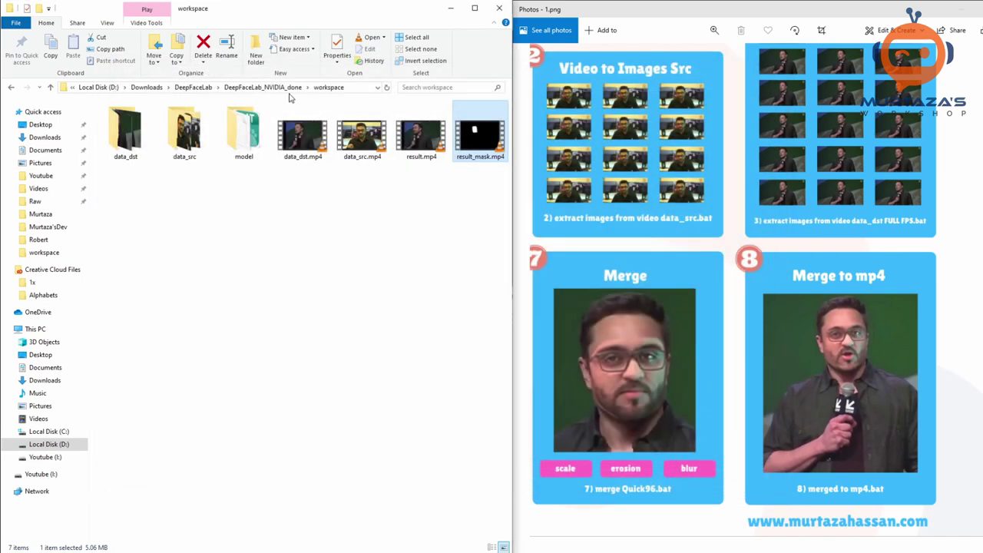
Play result.mp4 from the workspace folder, pausing at 00:06 and again at 00:10 to inspect the swapped face
{"action": "double_click", "coordinate": [421, 137]}
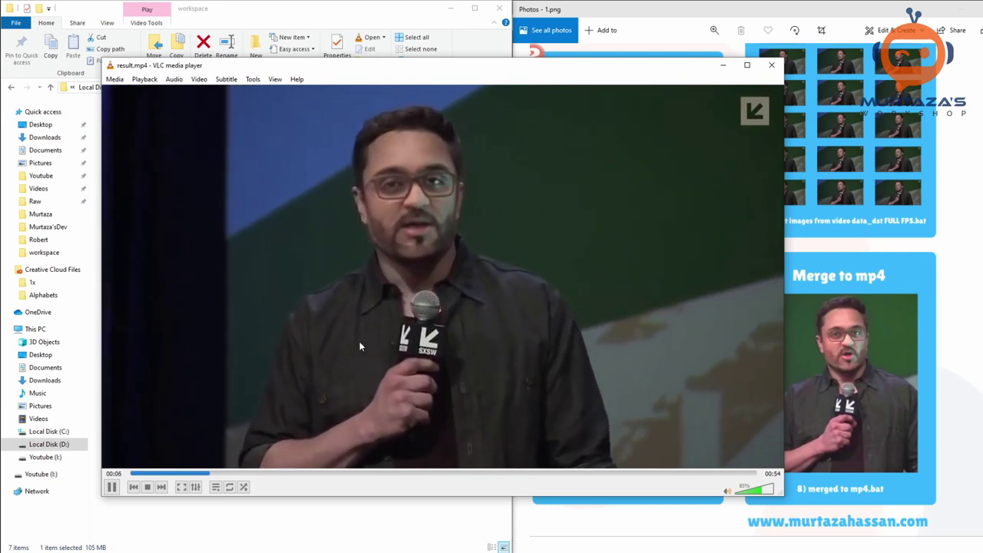
{"action": "key", "text": "space"}
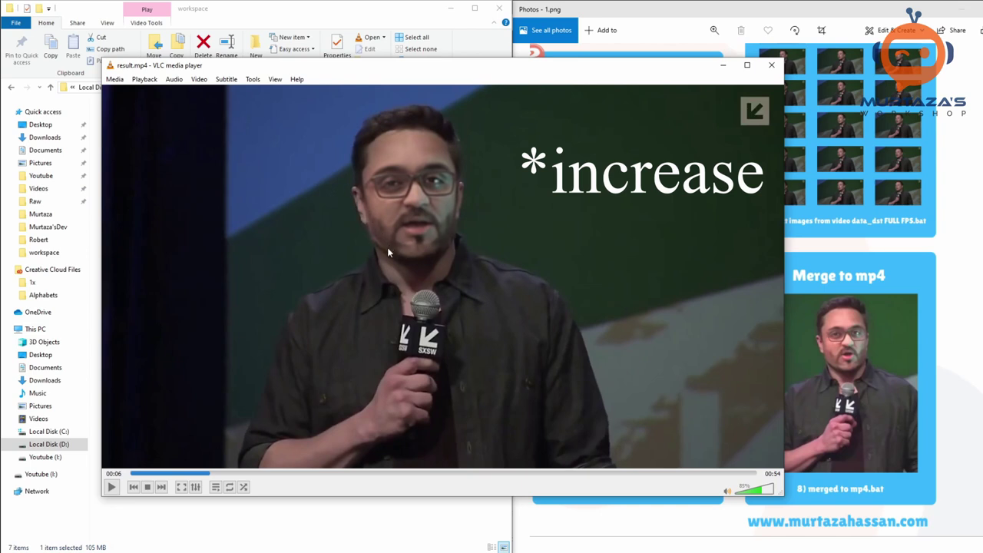
{"action": "left_click", "coordinate": [356, 382]}
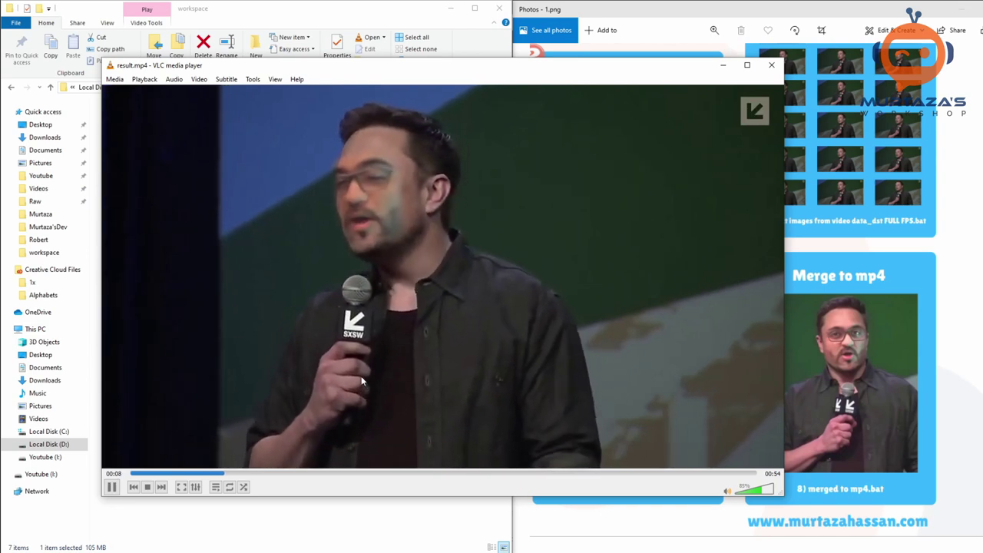
{"action": "left_click", "coordinate": [401, 254]}
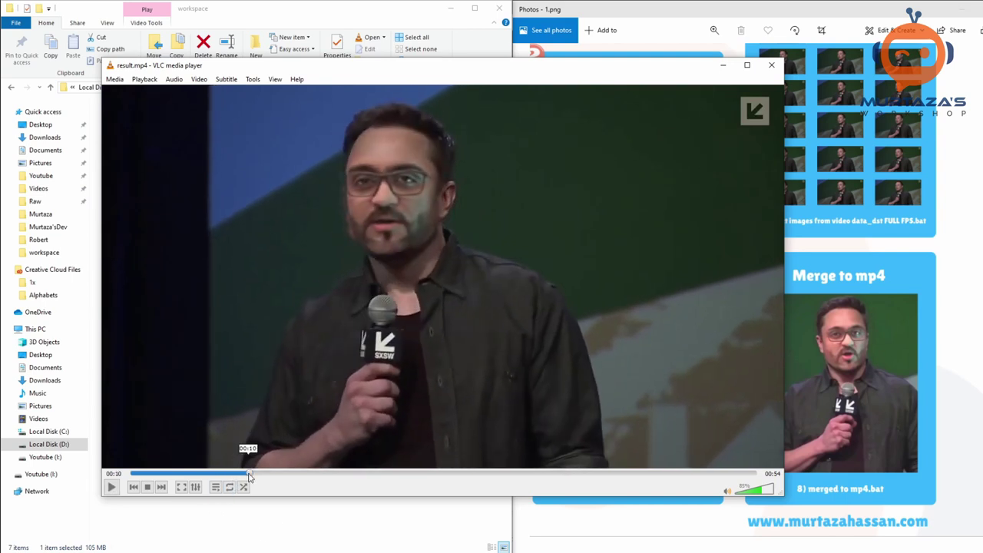
Compare the side and front face views between 00:09 and 00:12 of result.mp4, play on to 00:52 and close the player
{"action": "left_click_drag", "start_coordinate": [248, 477], "coordinate": [244, 477]}
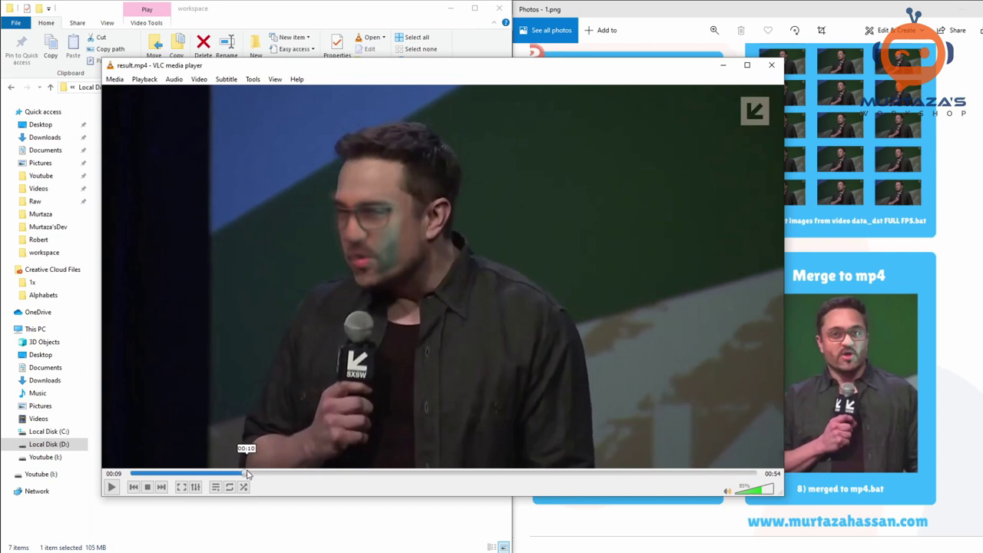
{"action": "left_click_drag", "start_coordinate": [247, 476], "coordinate": [270, 475]}
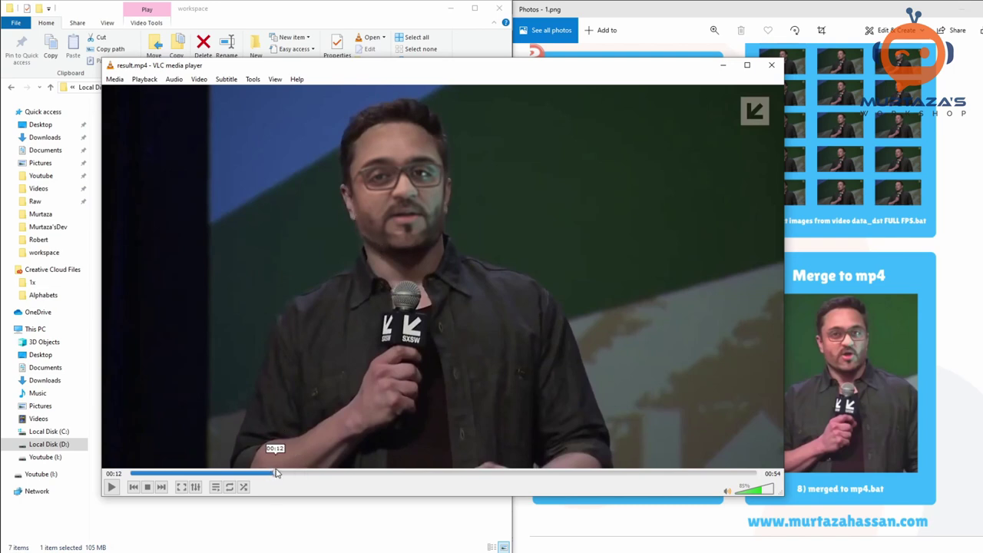
{"action": "left_click_drag", "start_coordinate": [276, 473], "coordinate": [446, 501]}
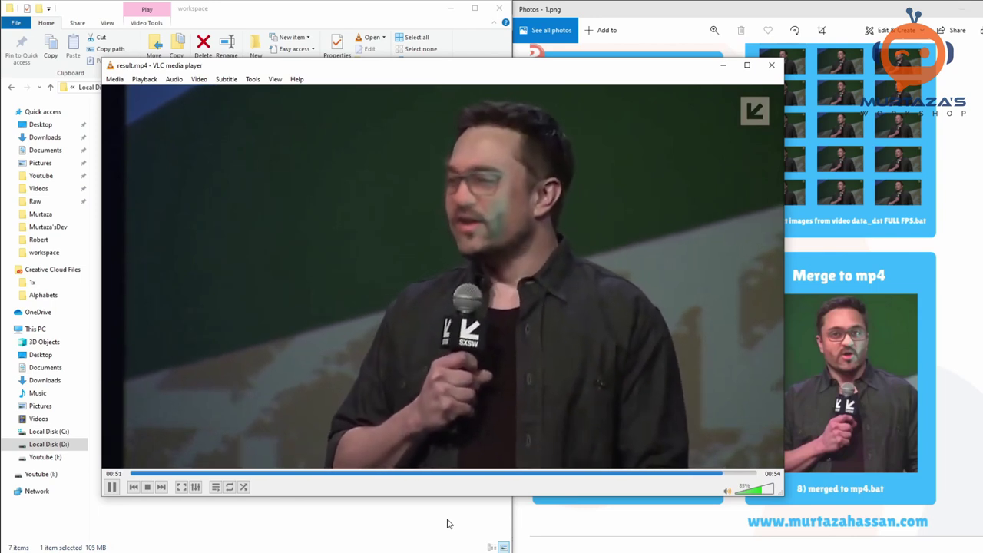
{"action": "key", "text": "space"}
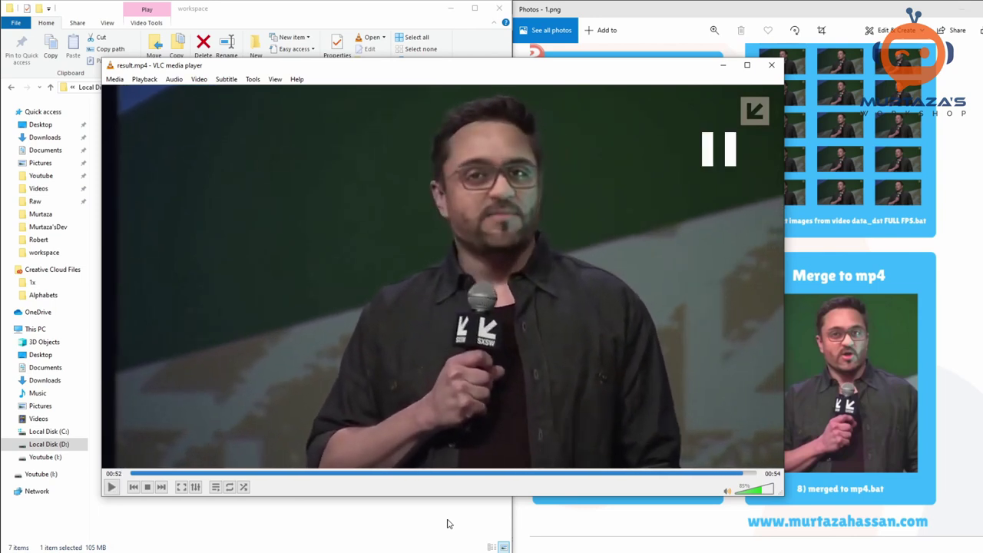
{"action": "left_click", "coordinate": [772, 65]}
{"action": "left_click", "coordinate": [317, 284]}
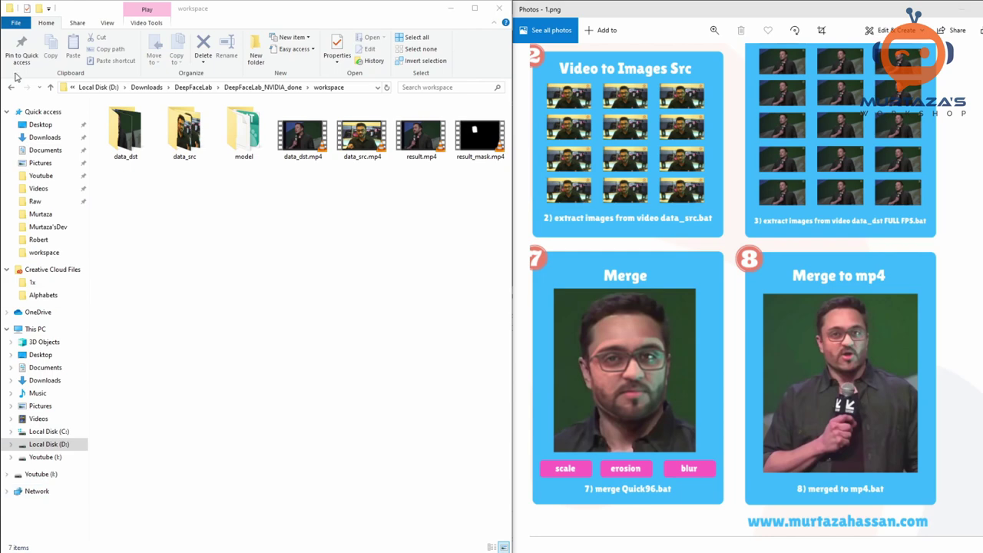
{"action": "left_click", "coordinate": [52, 87]}
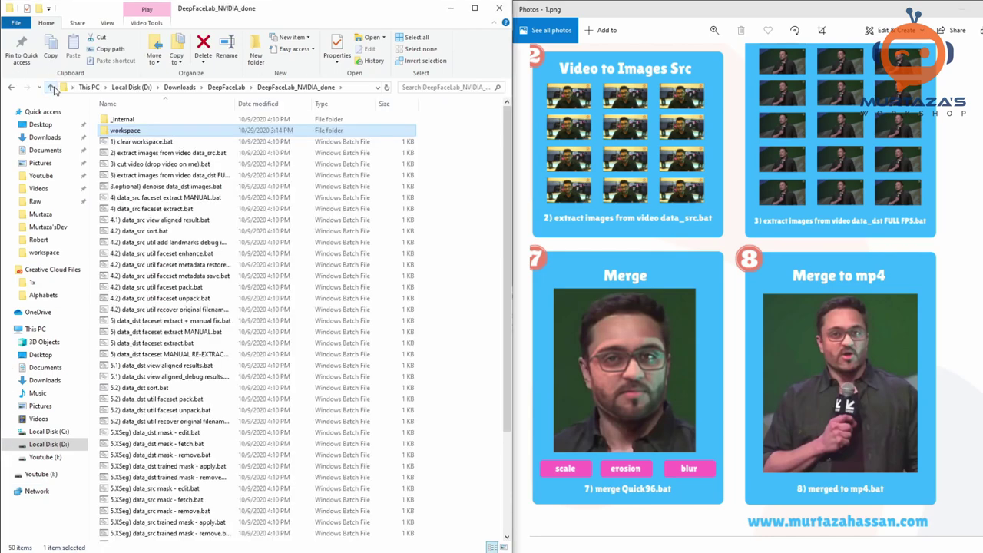
{"action": "key", "text": "alt+Left"}
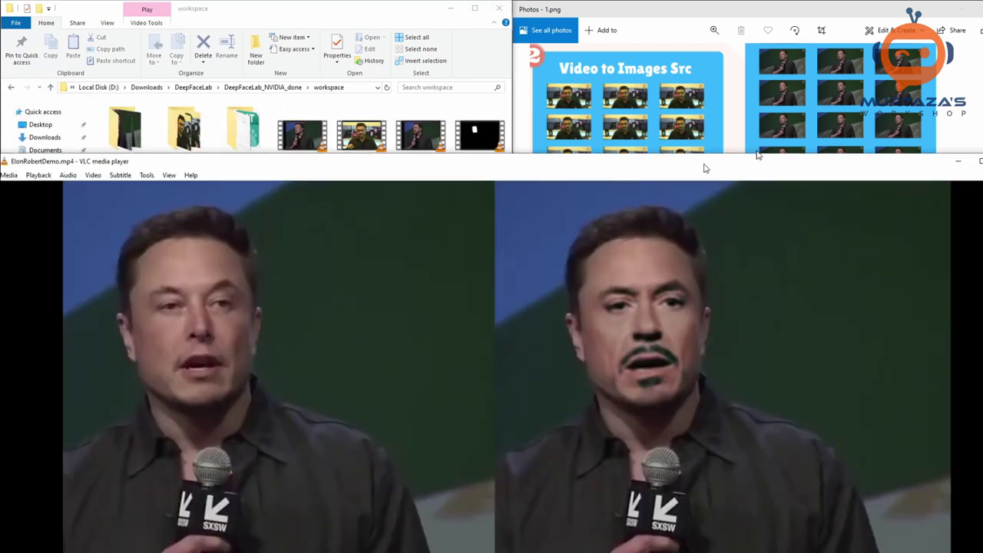
Enlarge the ElonRobertDemo.mp4 player to fill the screen and play the side-by-side comparison from the beginning at 105% volume
{"action": "left_click_drag", "start_coordinate": [705, 167], "coordinate": [673, 1]}
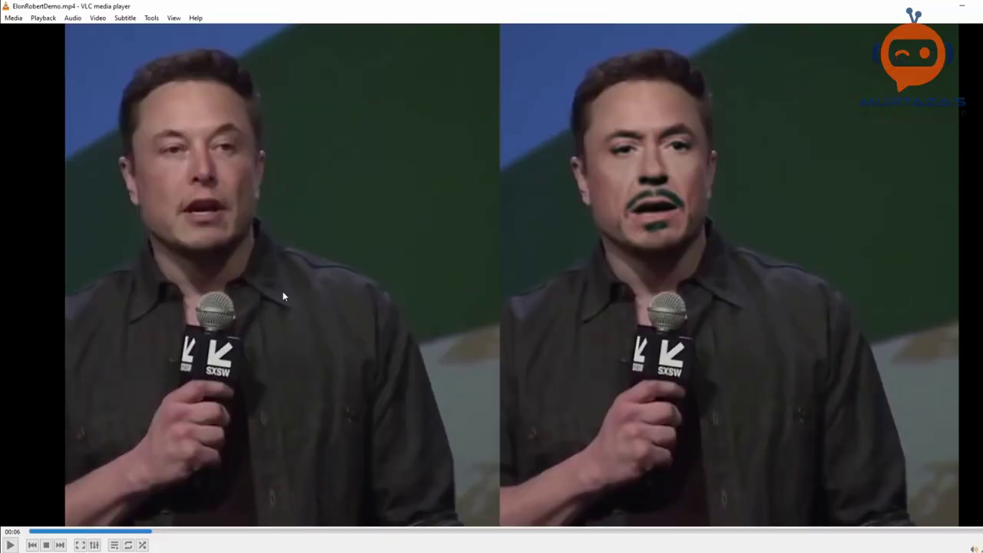
{"action": "left_click", "coordinate": [54, 532]}
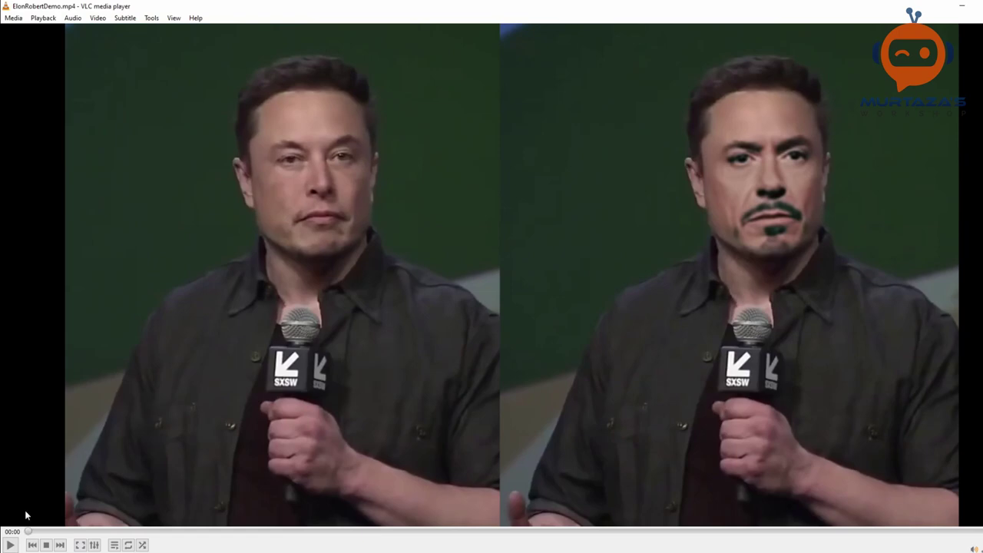
{"action": "scroll", "coordinate": [84, 375], "scroll_direction": "up", "scroll_amount": 2}
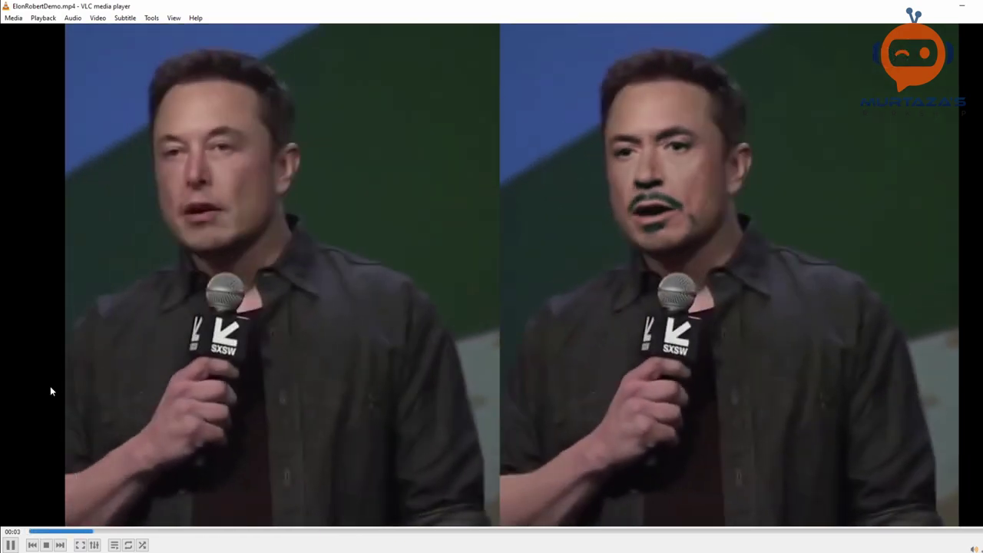
{"action": "scroll", "coordinate": [7, 419], "scroll_direction": "down", "scroll_amount": 1}
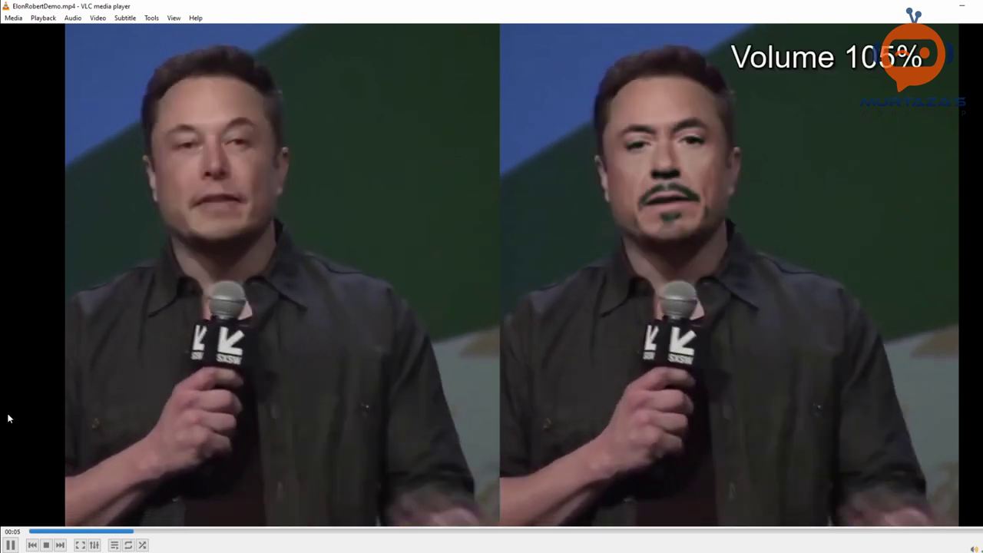